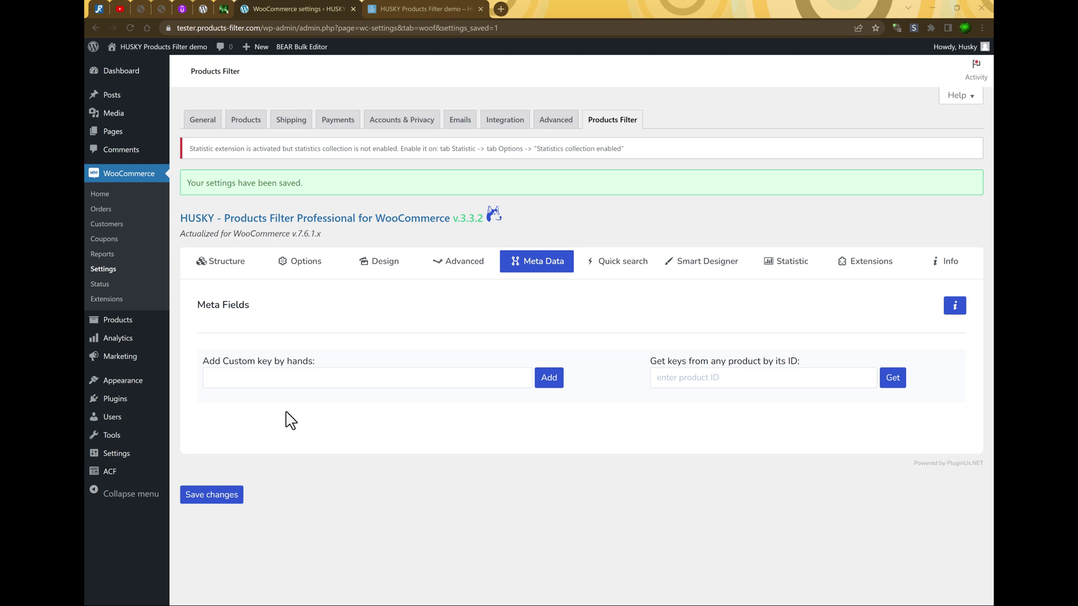
Point out the Custom meta key entry and the option to get keys from a product by ID
triple_click(256, 363)
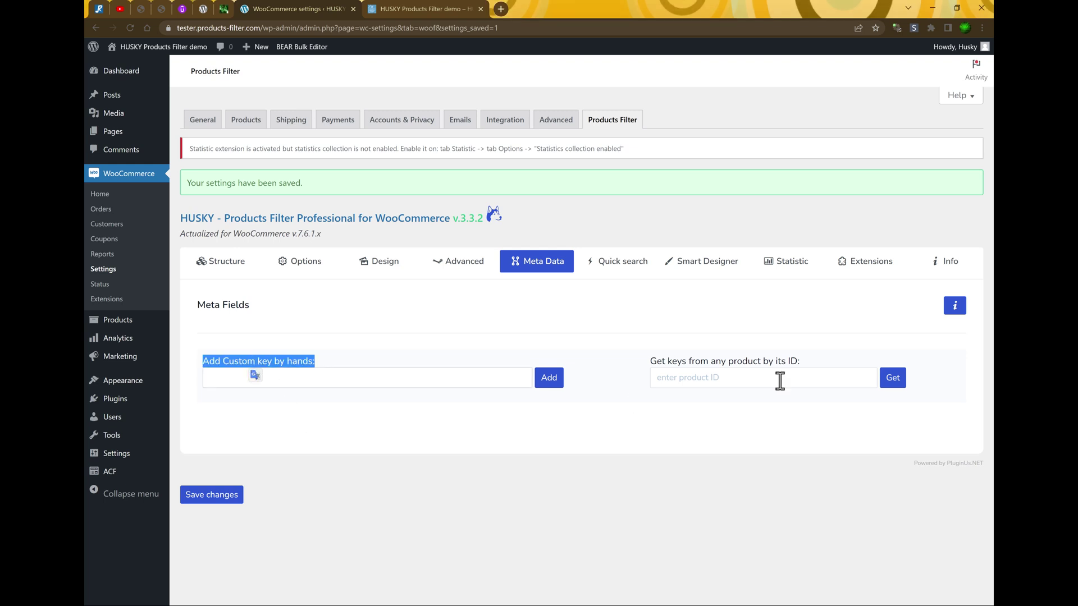
triple_click(727, 363)
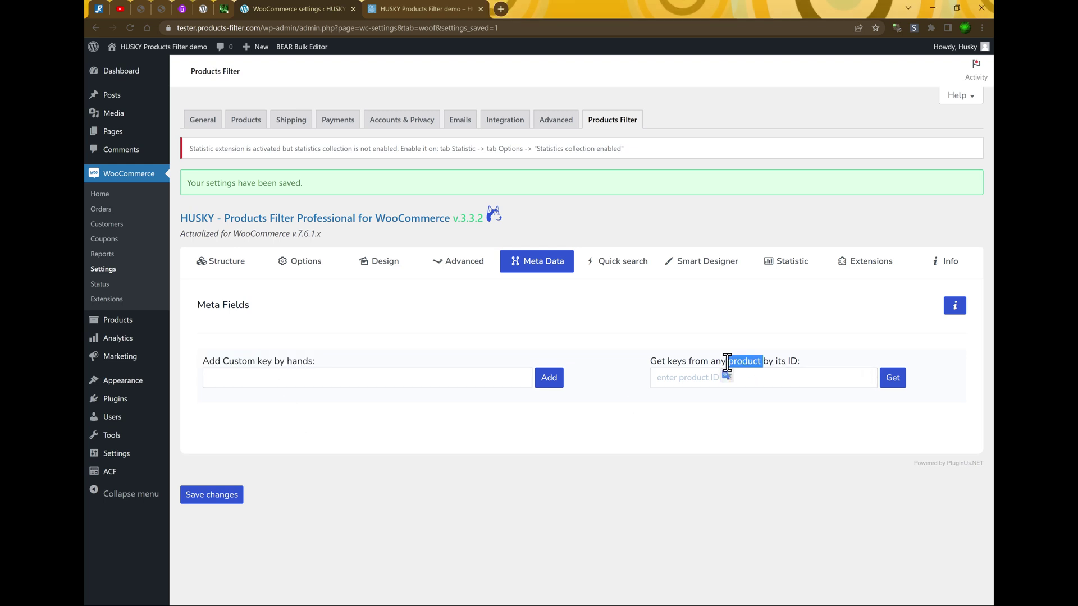
double_click(240, 361)
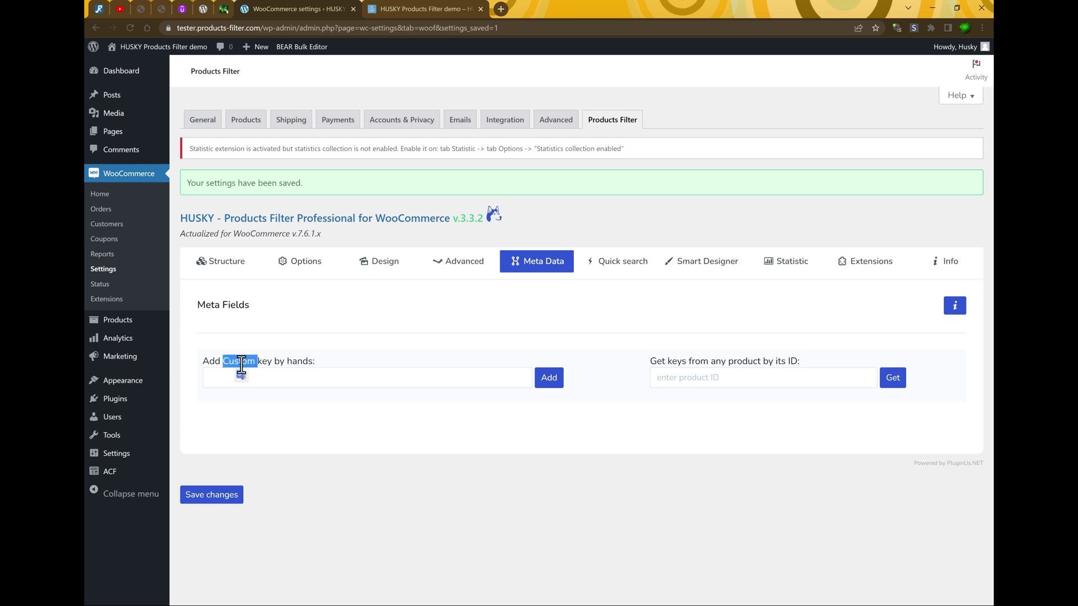
left_click(306, 417)
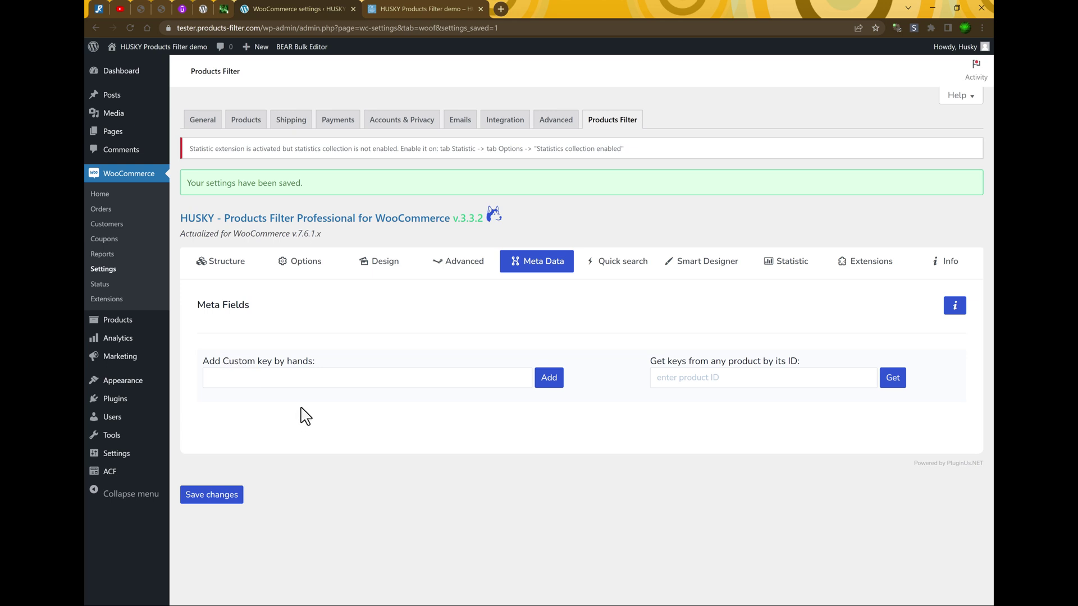
Add the _width and _height custom meta keys
left_click(286, 380)
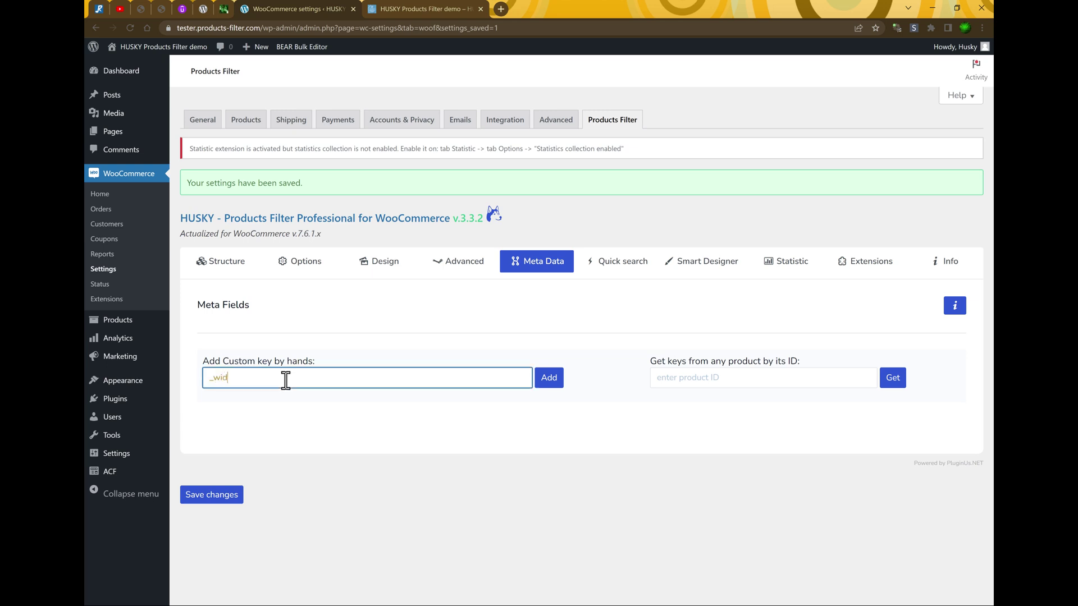
left_click(550, 381)
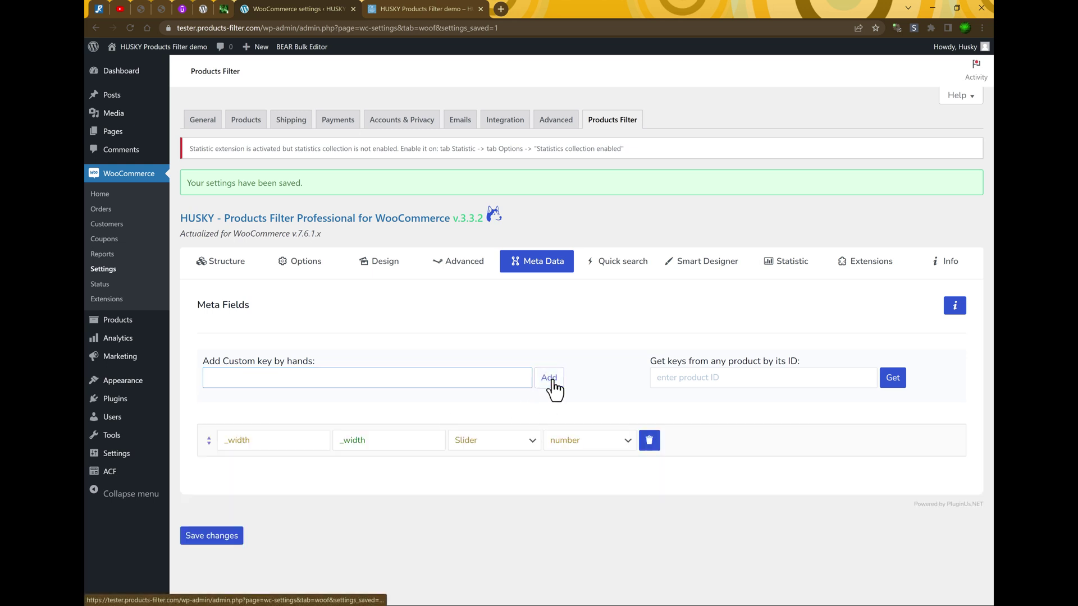
left_click(256, 379)
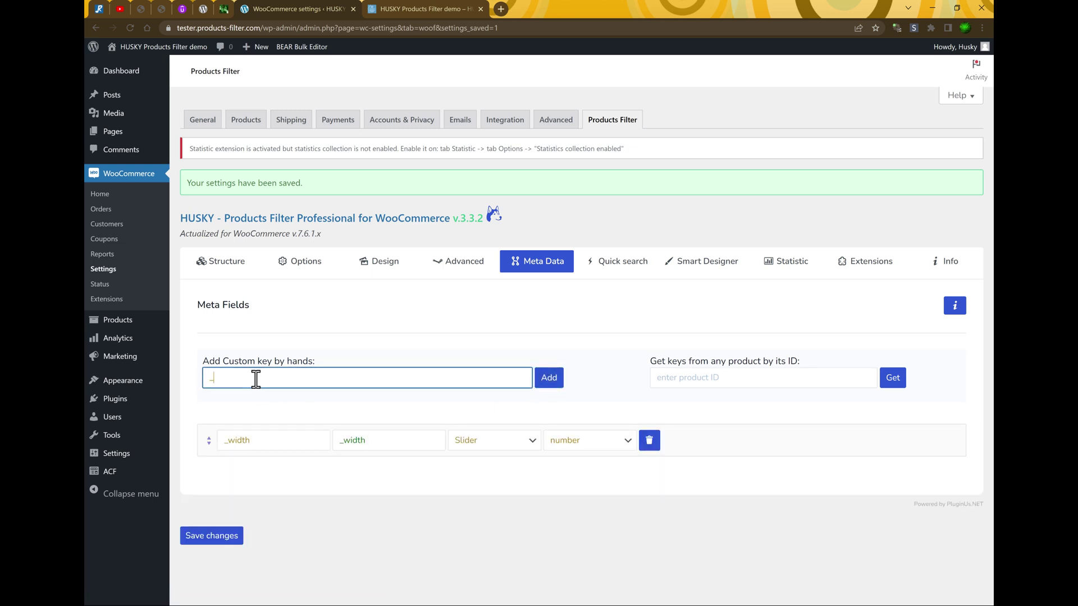
type("_height")
left_click(545, 377)
Retitle the _height and _width fields as Height and Width
left_click(359, 444)
key("ctrl+a")
type("Height")
left_click(343, 478)
key("ctrl+a")
type("Width")
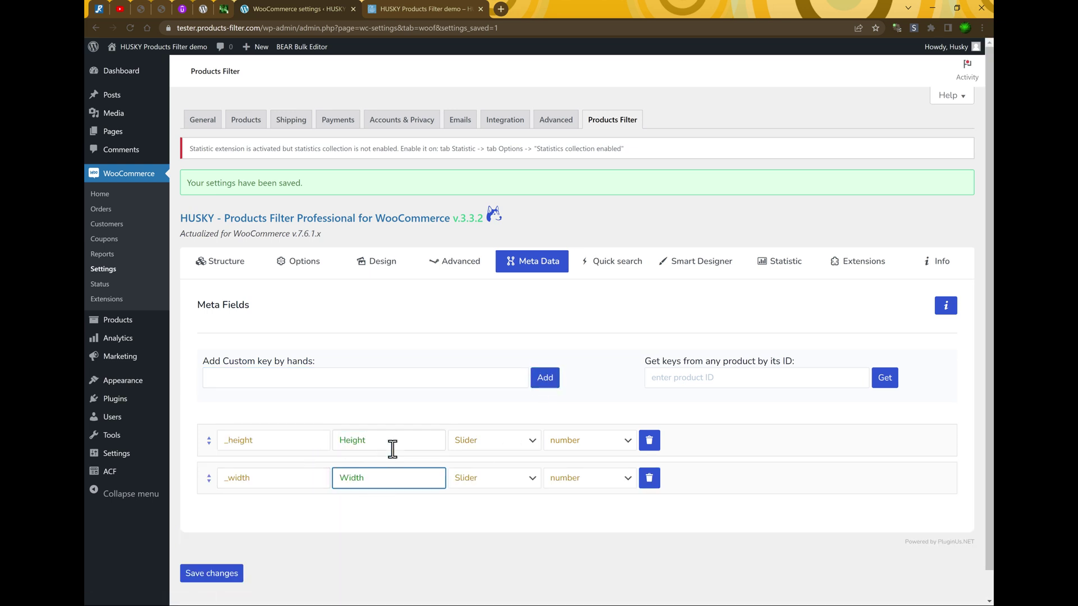
double_click(353, 440)
double_click(385, 483)
Keep Slider filter type and number value type for Height, then save the meta fields
left_click(492, 442)
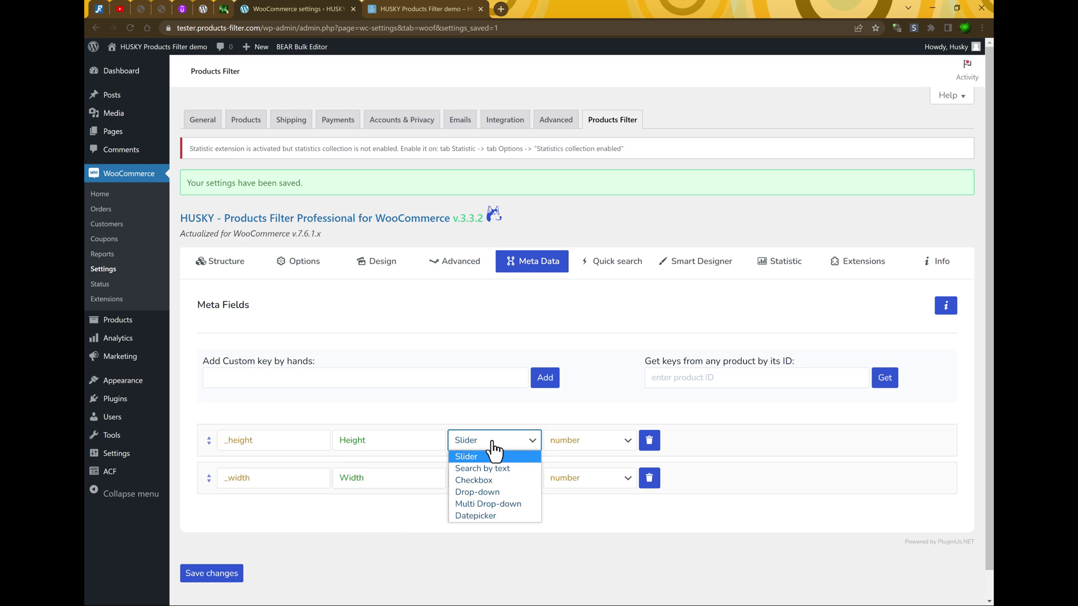
left_click(571, 437)
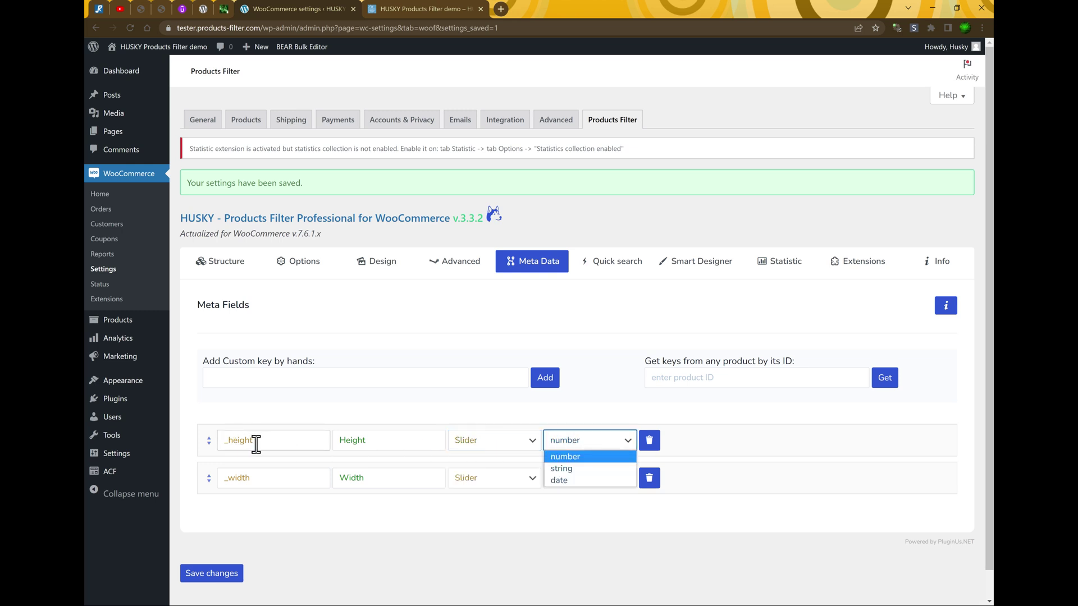
left_click(488, 444)
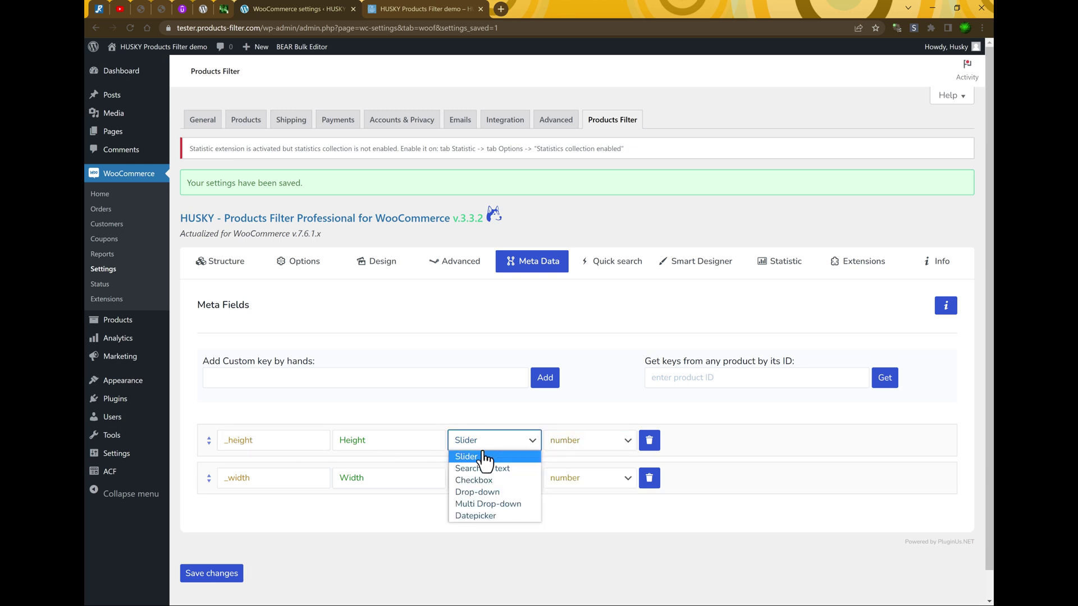
left_click(555, 416)
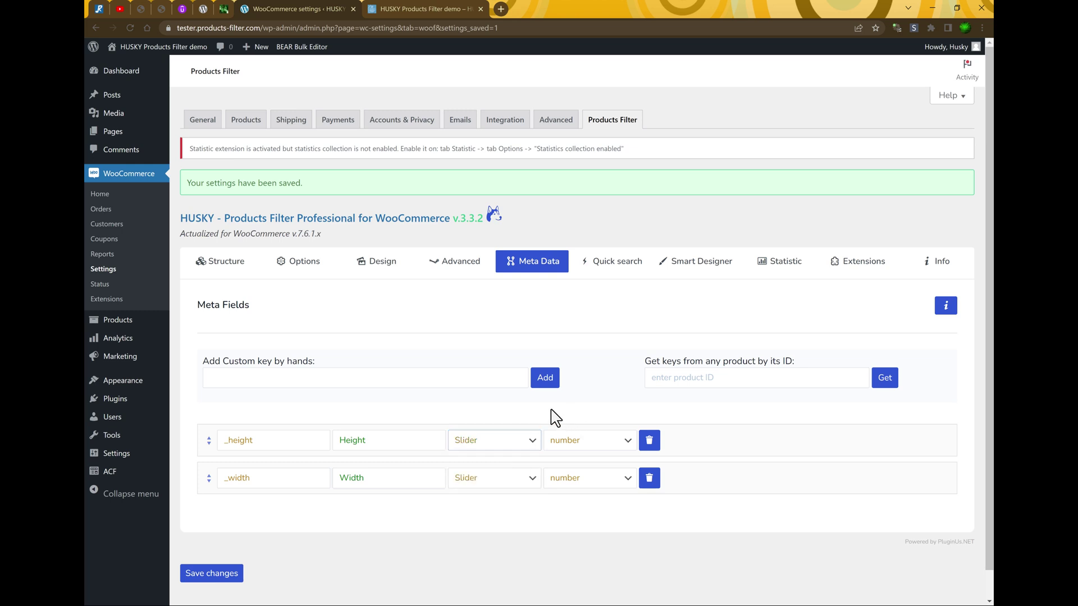
left_click(583, 449)
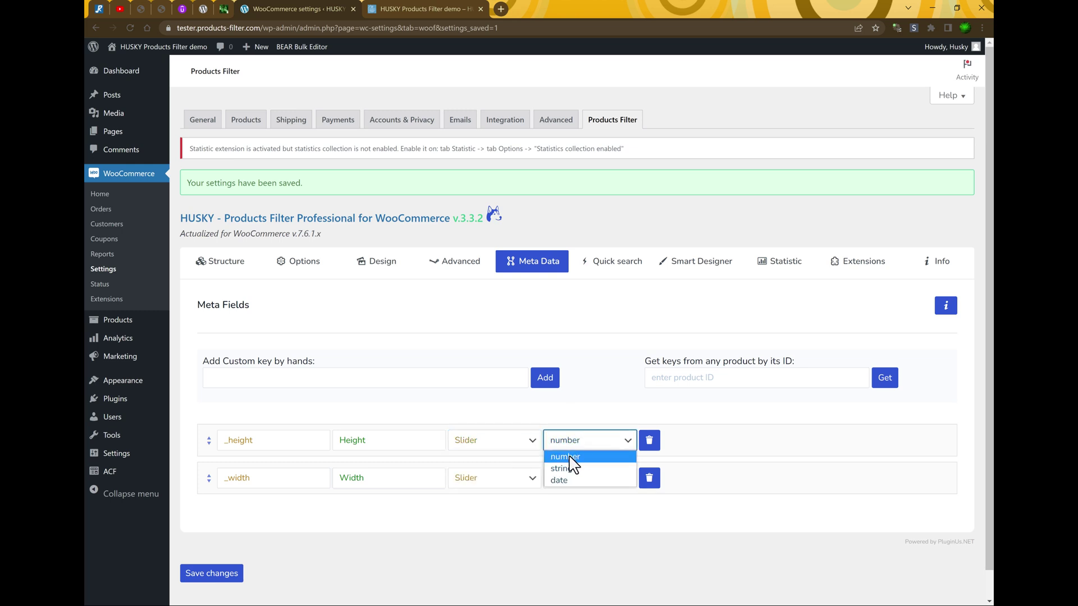
left_click(564, 458)
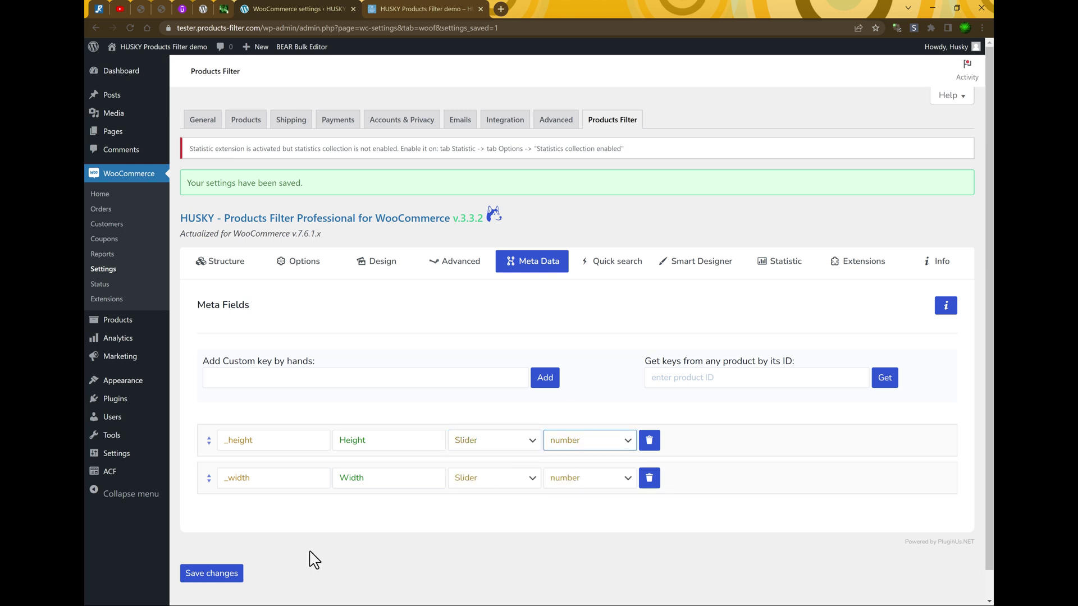
left_click(206, 574)
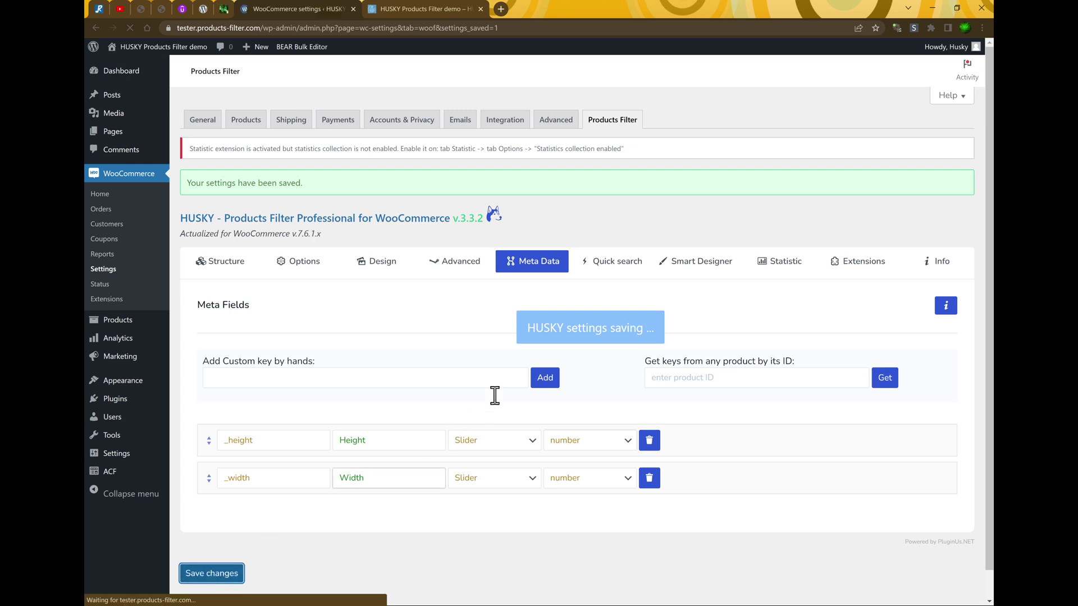
Turn on the Height and Width filters and move them up beneath Search by Price
scroll(549, 366, "down", 10)
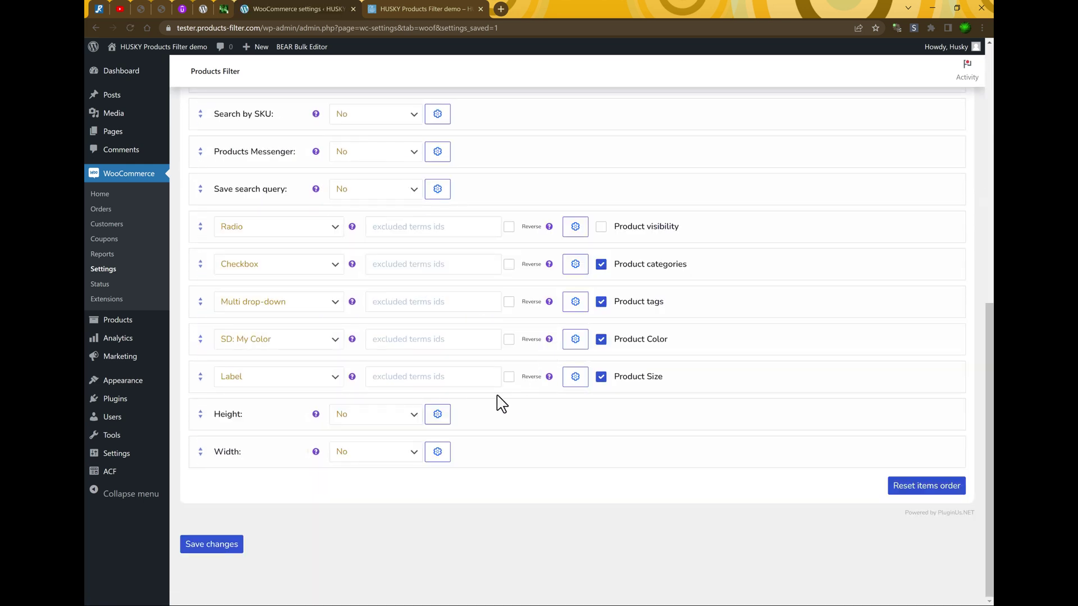
mouse_move(324, 459)
left_click(353, 416)
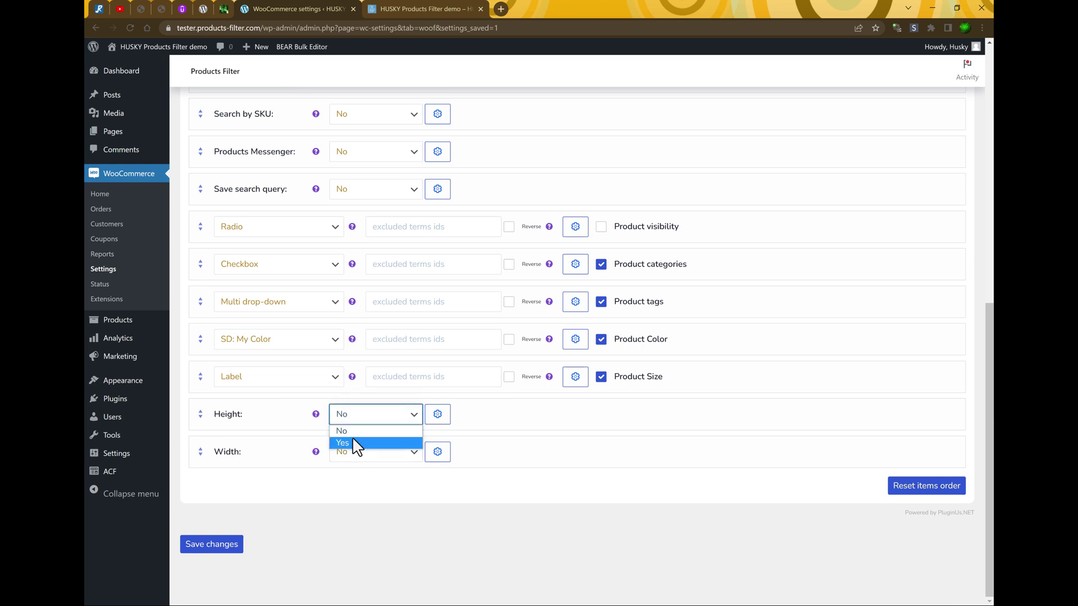
left_click(355, 443)
left_click(356, 452)
left_click_drag(308, 465, 524, 384)
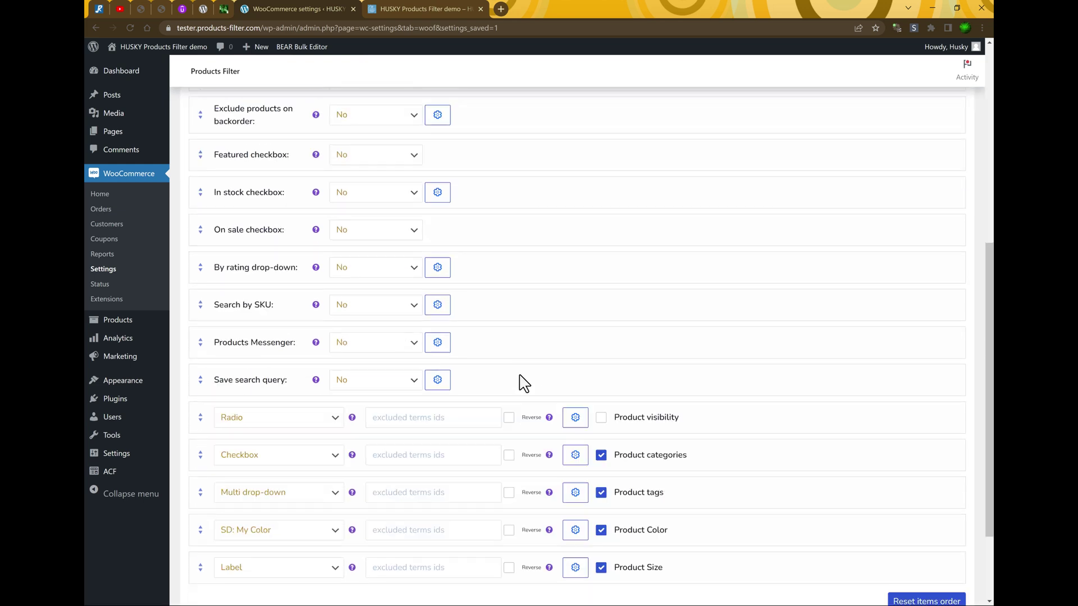
Save the filter structure and switch to the demo storefront
scroll(523, 383, "down", 2)
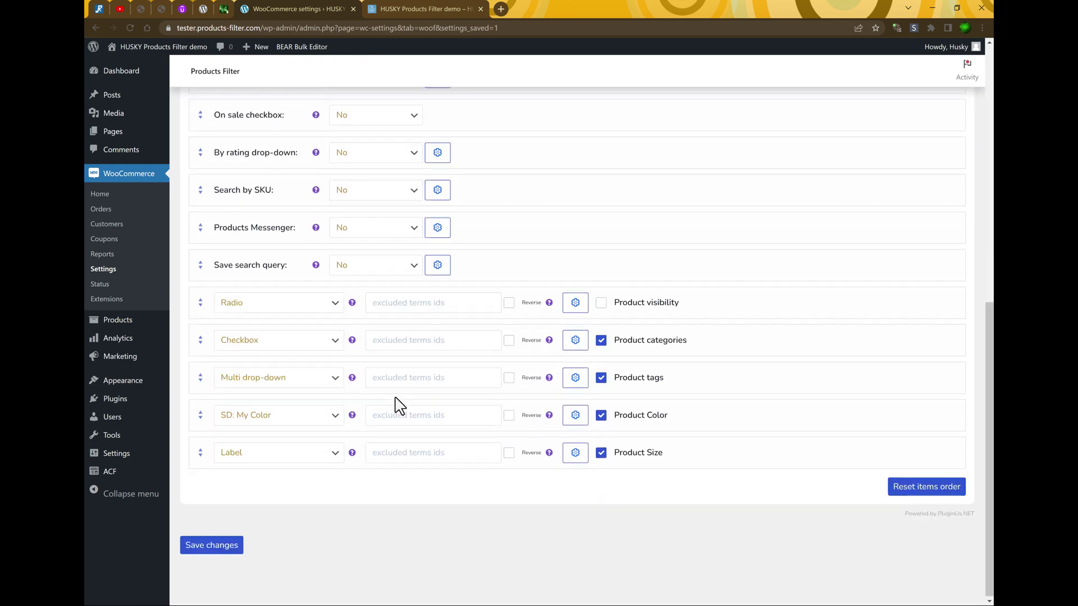
left_click(212, 544)
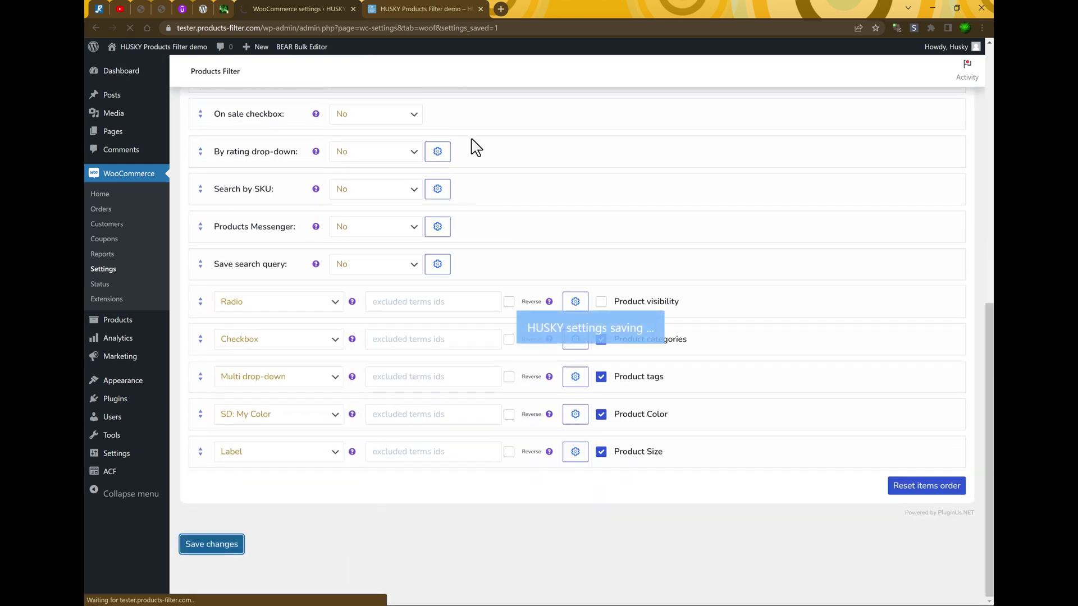
left_click(421, 9)
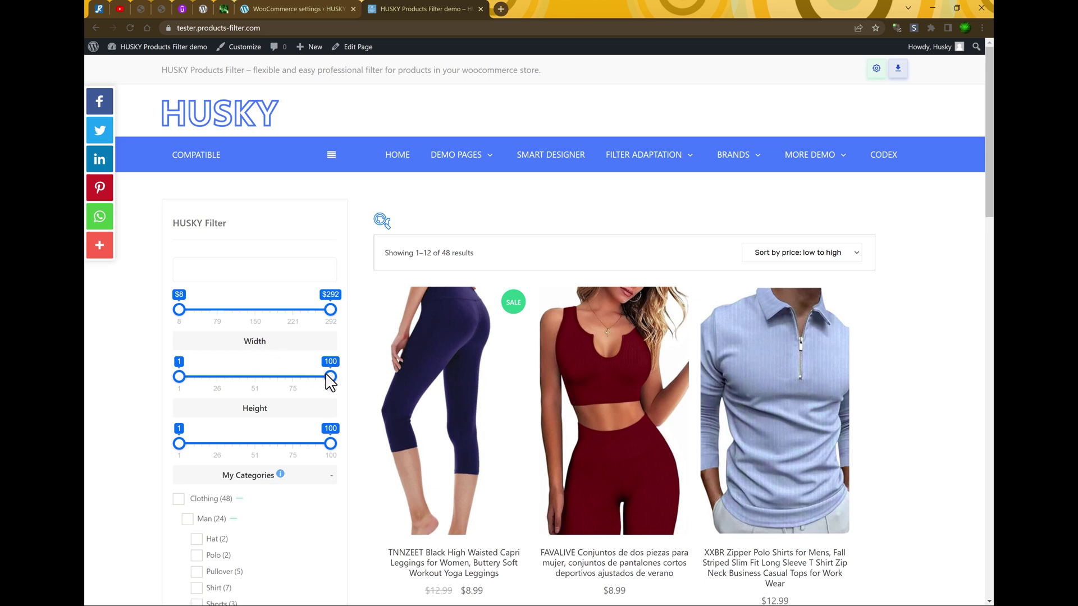
Filter the storefront to Width 1–39 and Height 45–100, leaving 7 products, then return to admin
left_click_drag(330, 376, 237, 376)
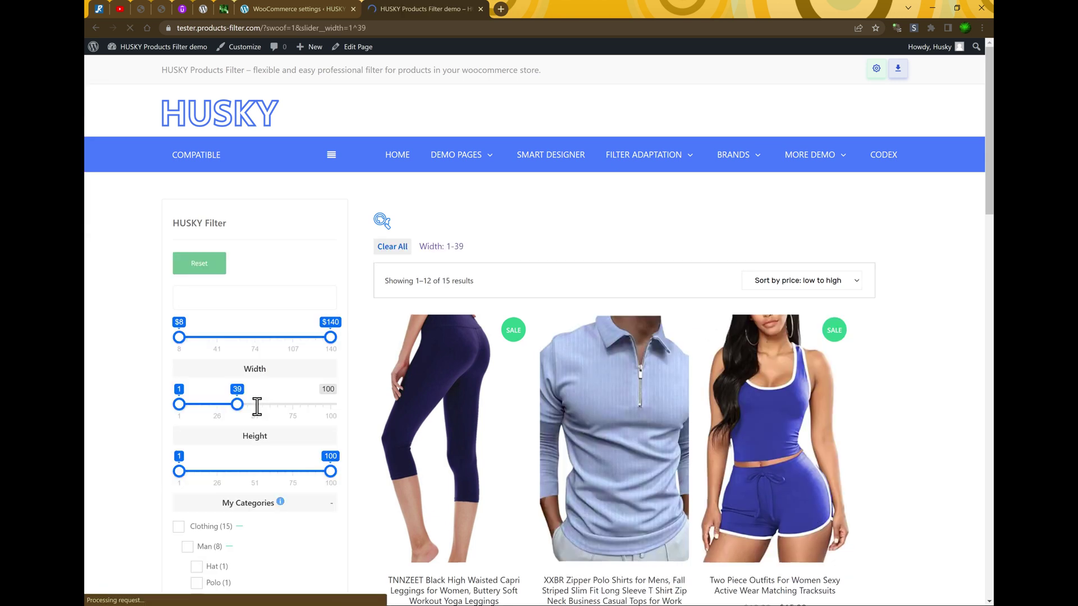
left_click_drag(179, 473, 247, 476)
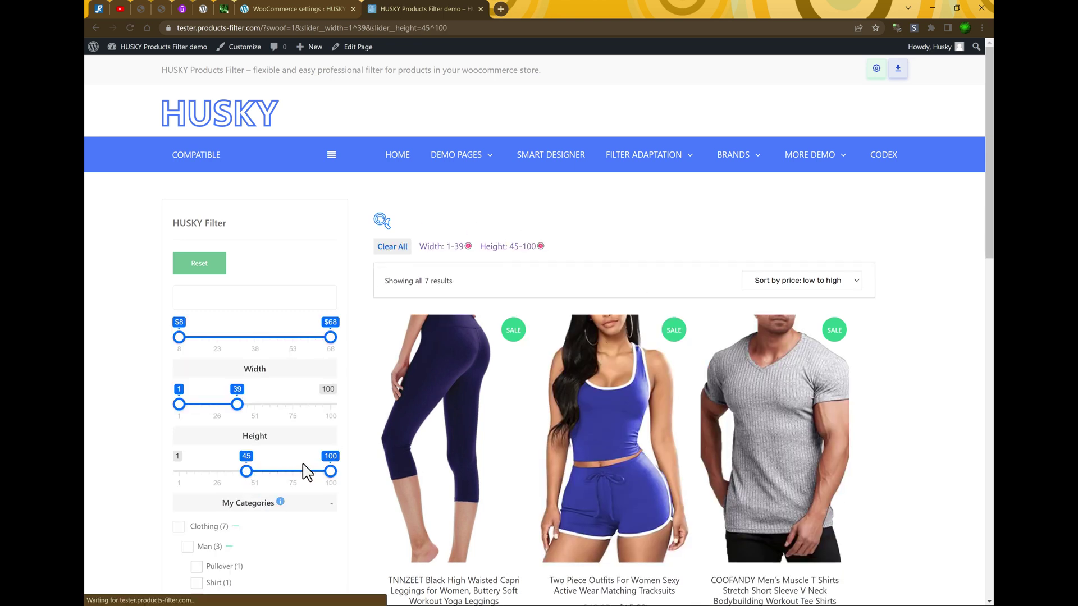
left_click(304, 10)
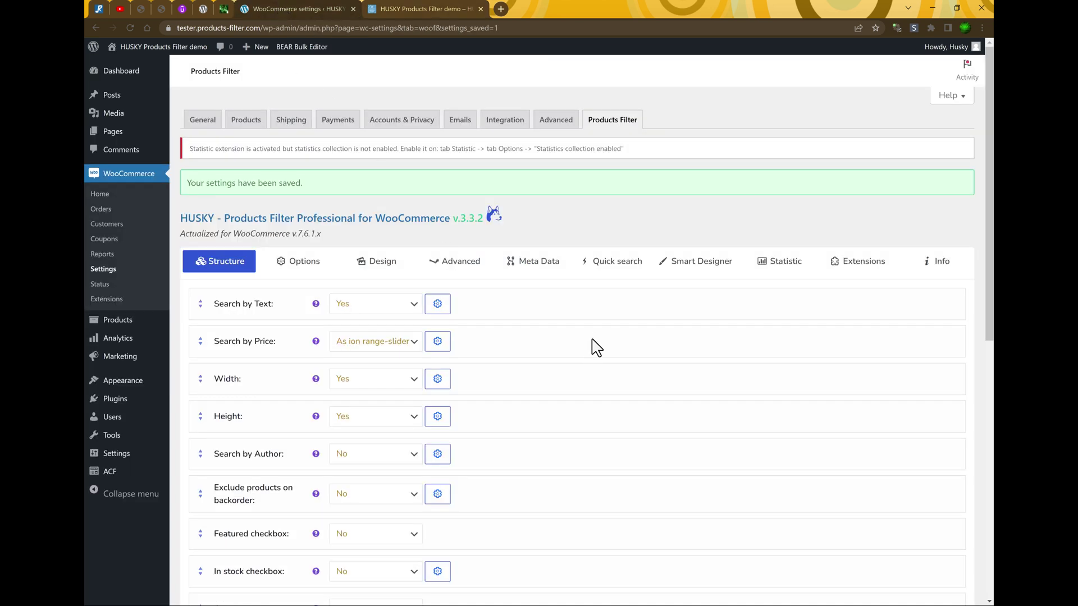
Set the Width filter's toggle button to show as opened, checking it on the storefront
left_click(438, 380)
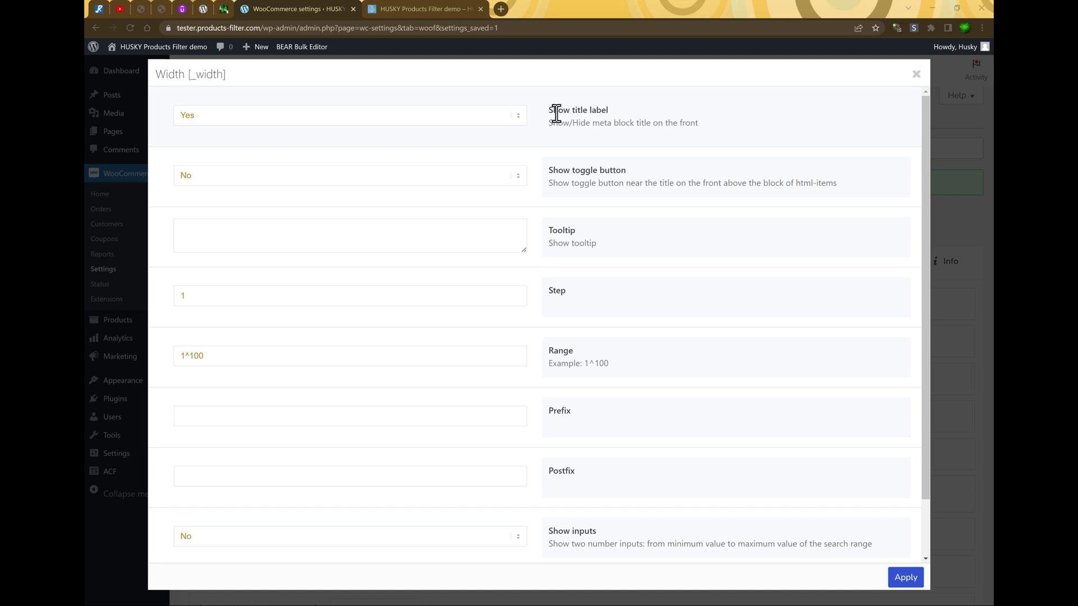
left_click_drag(554, 111, 636, 126)
left_click(391, 9)
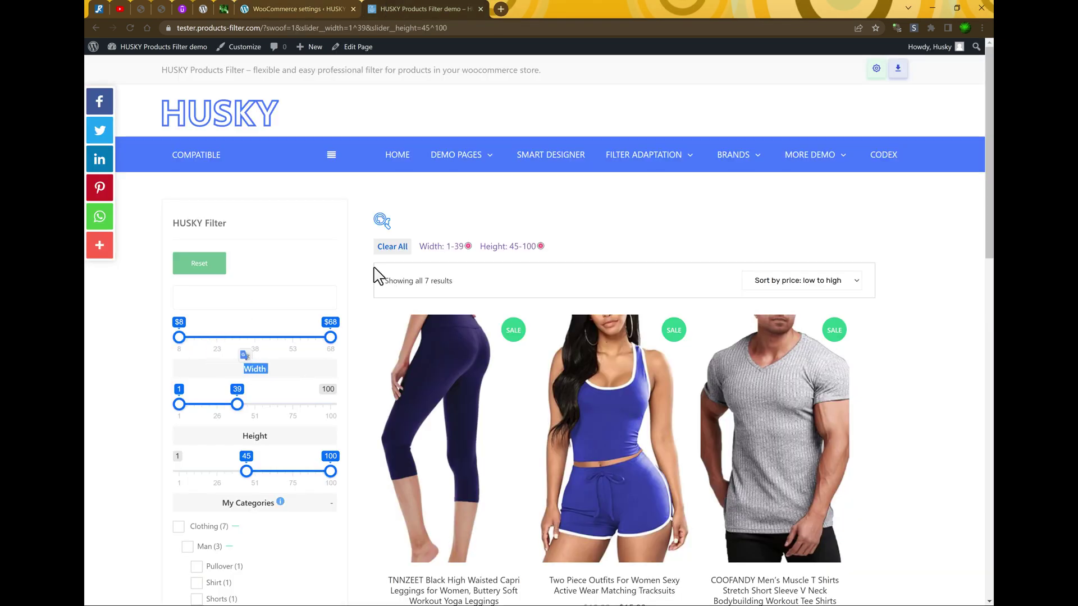
left_click(292, 8)
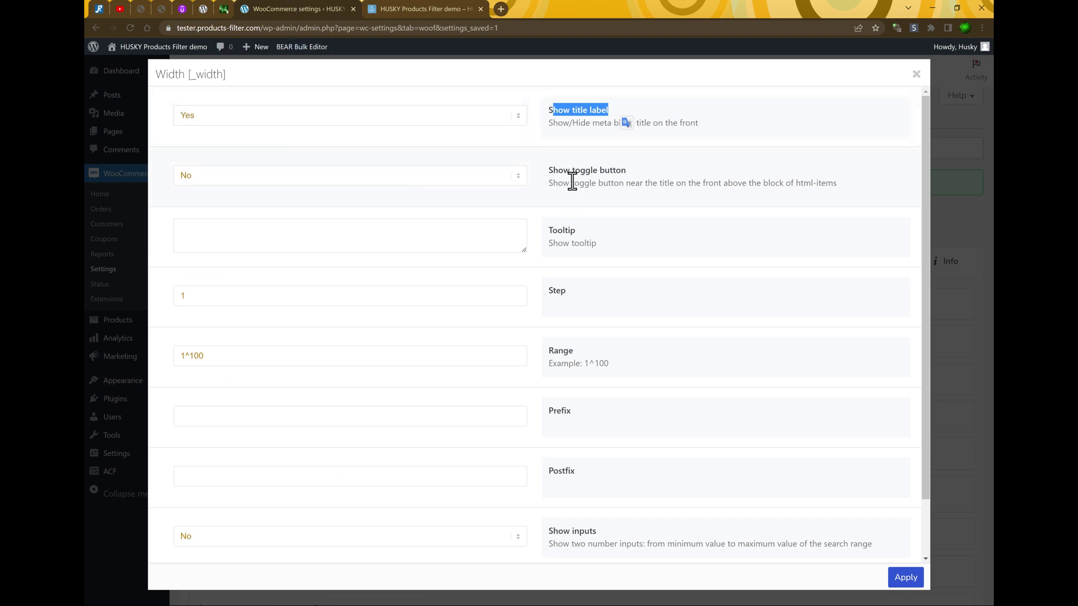
left_click(323, 179)
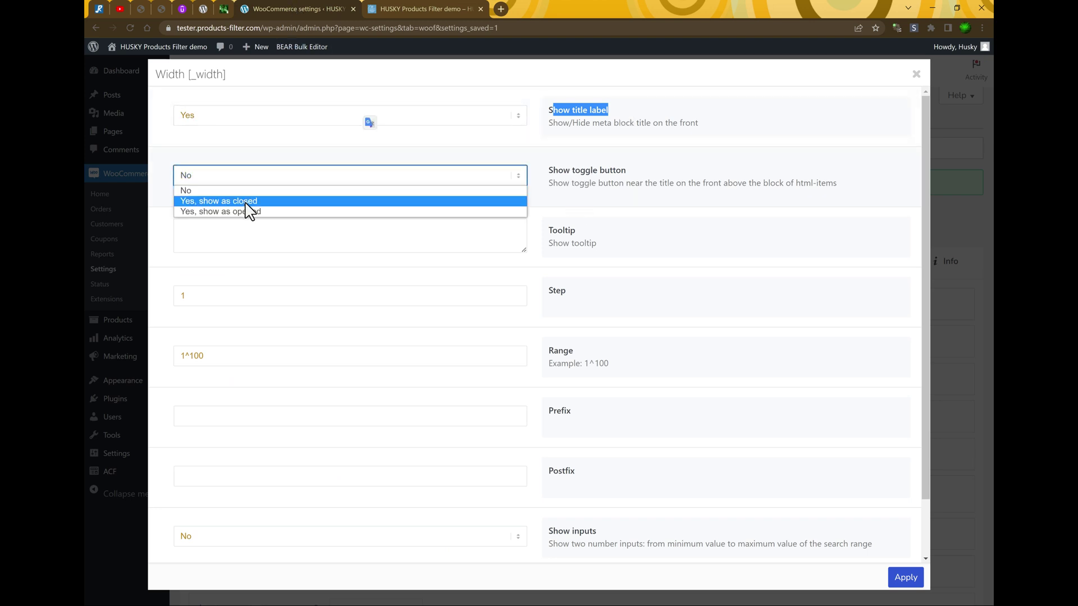
left_click(250, 211)
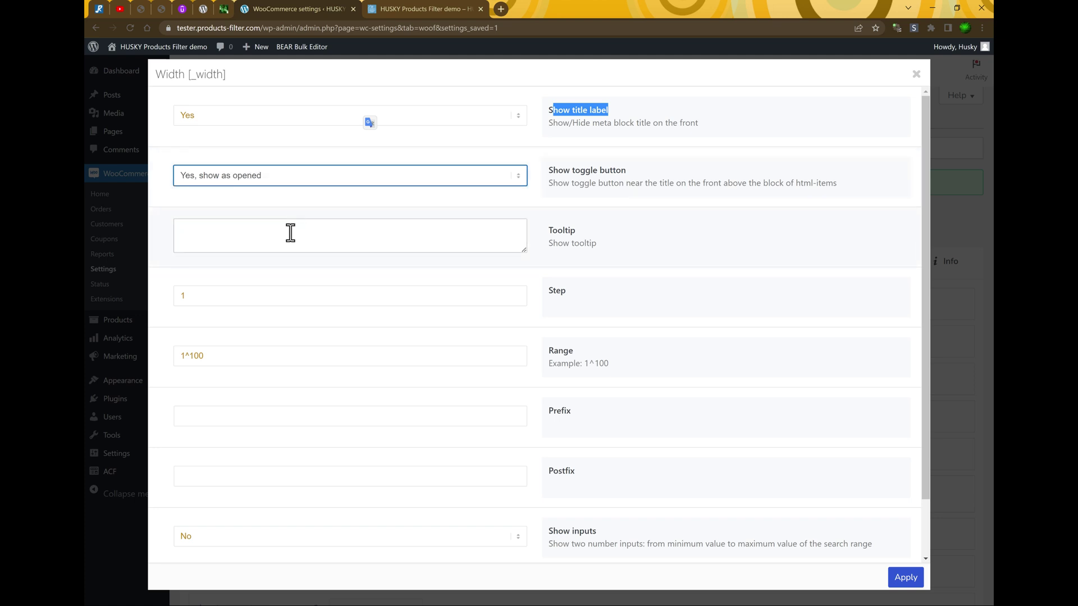
Apply the Width options and save the filter settings
left_click(906, 578)
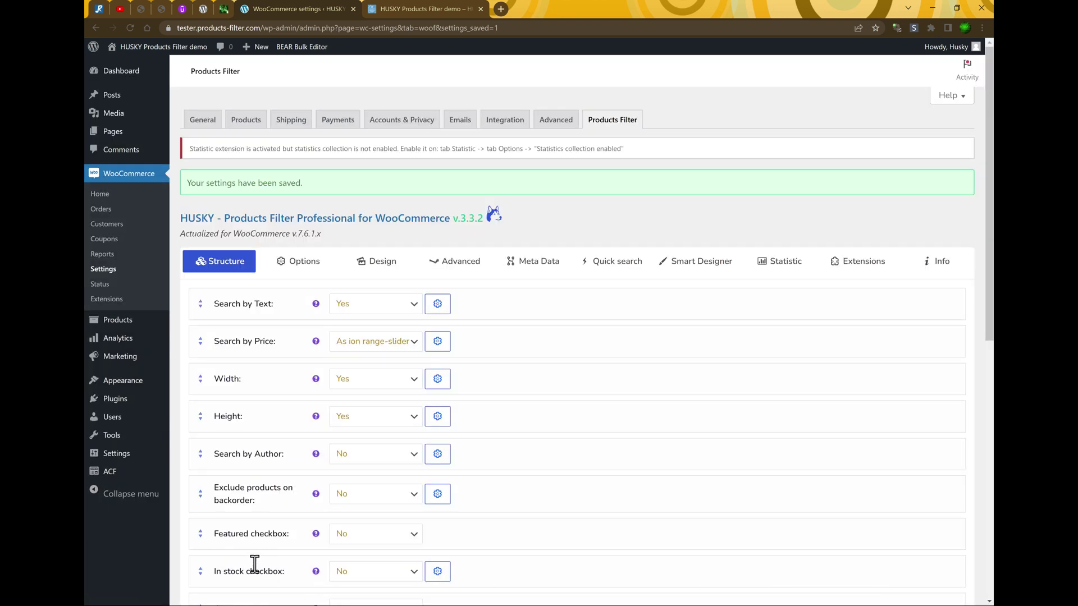
scroll(264, 561, "down", 7)
scroll(263, 561, "down", 2)
left_click(216, 545)
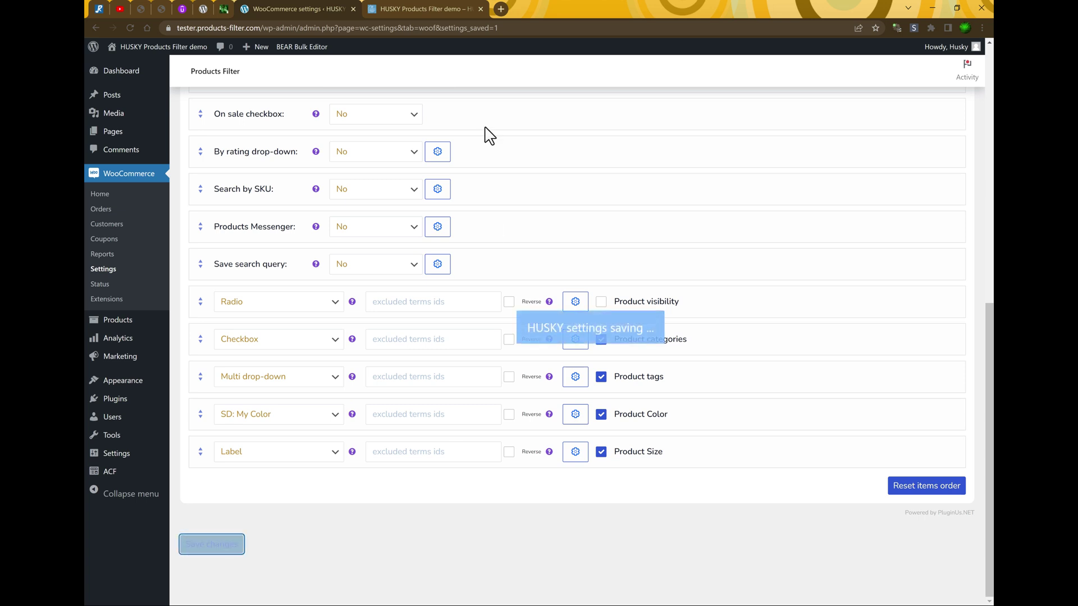
left_click(428, 8)
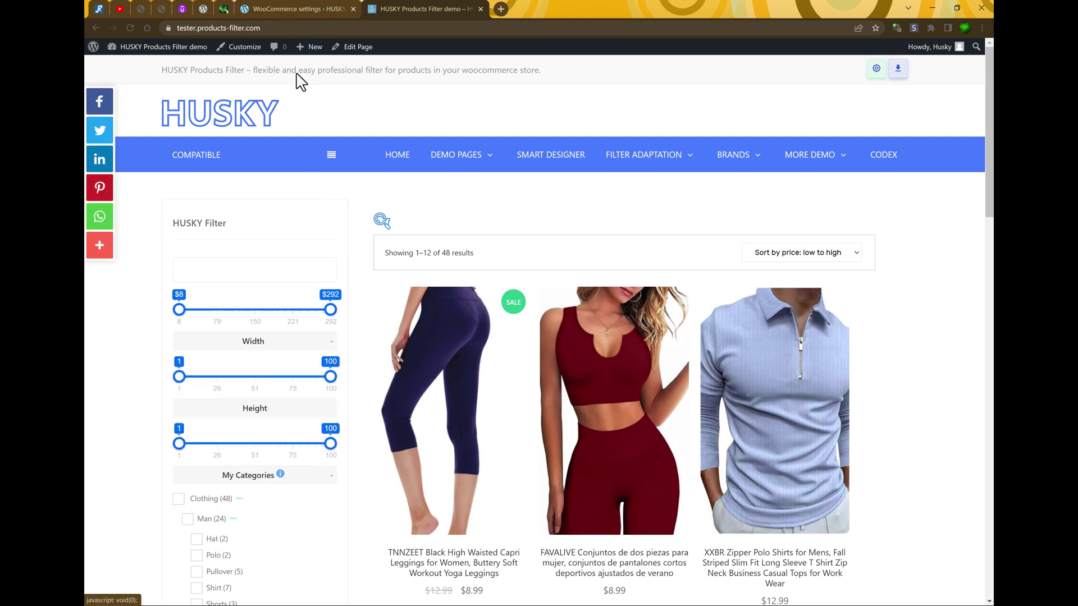
left_click(279, 8)
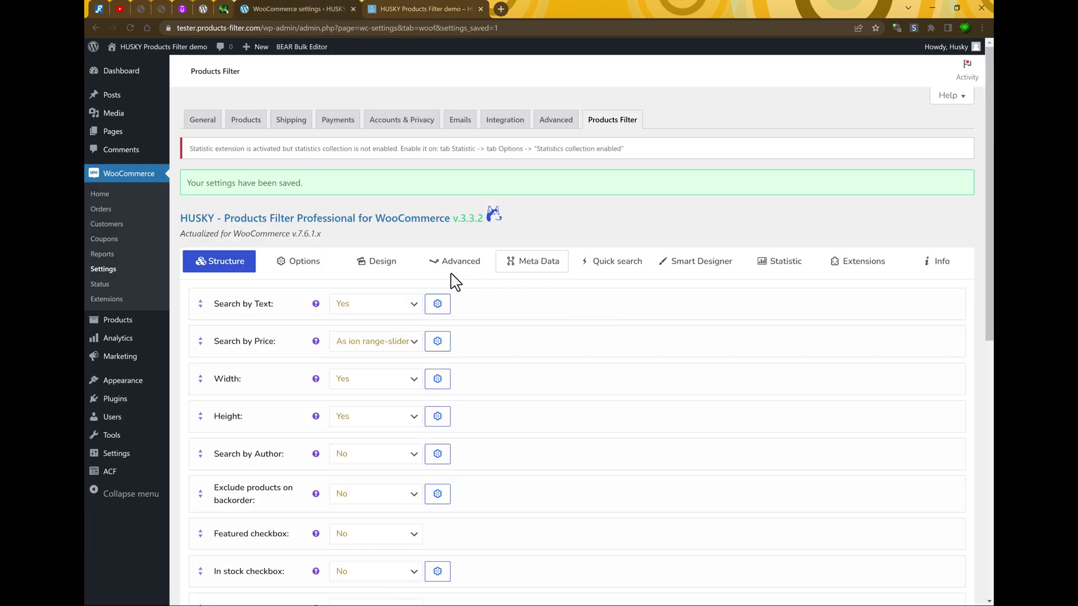
left_click(379, 268)
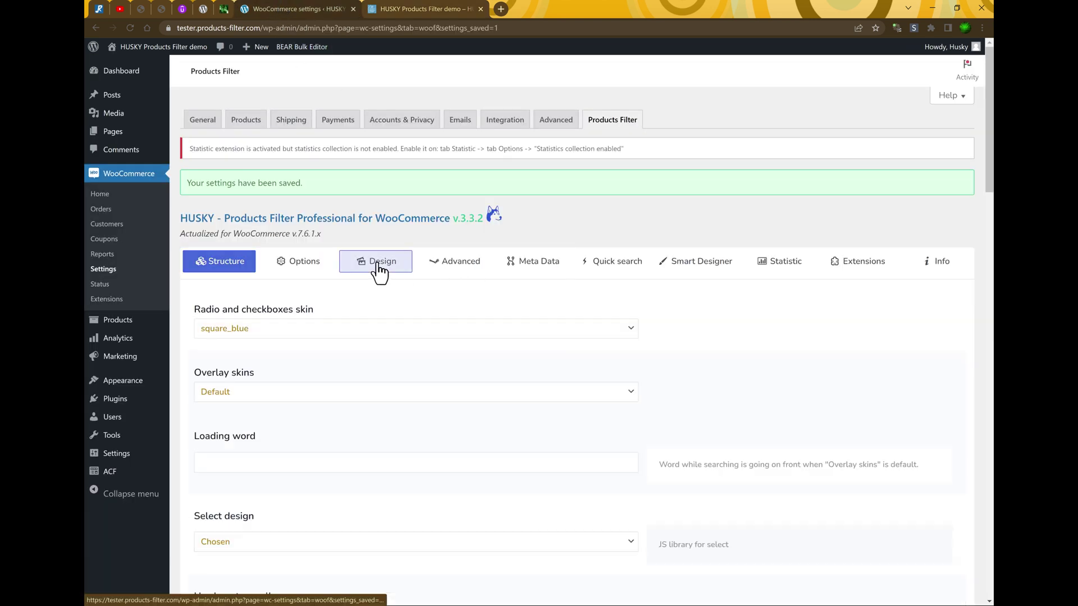
left_click(235, 265)
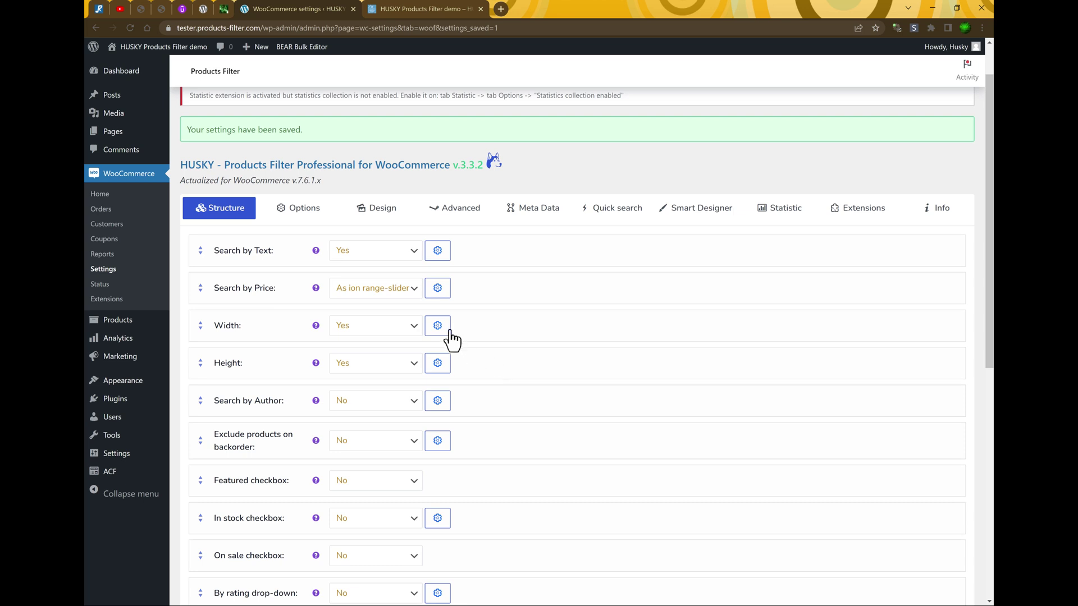
Enter the tooltip 'Hello' for the Width filter, testing the slider on the shop page
left_click(438, 324)
left_click(387, 232)
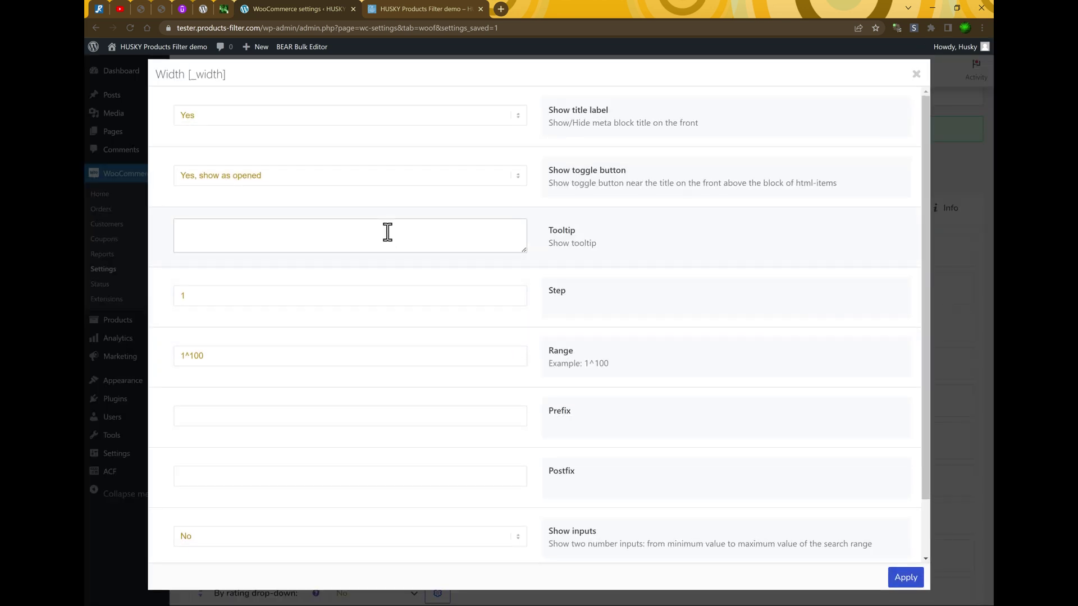
left_click(324, 236)
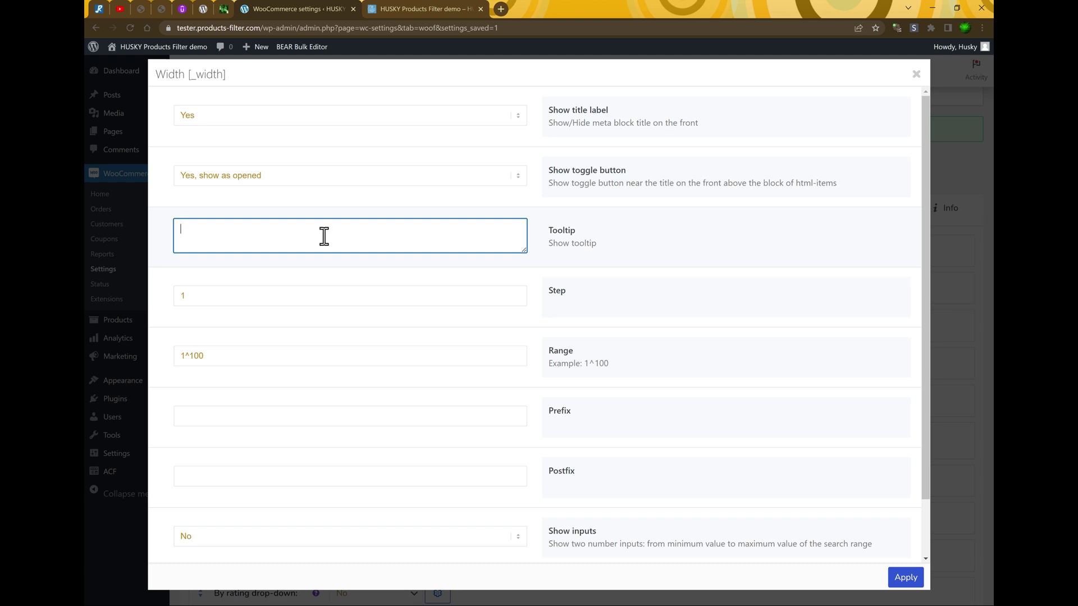
type("Hello")
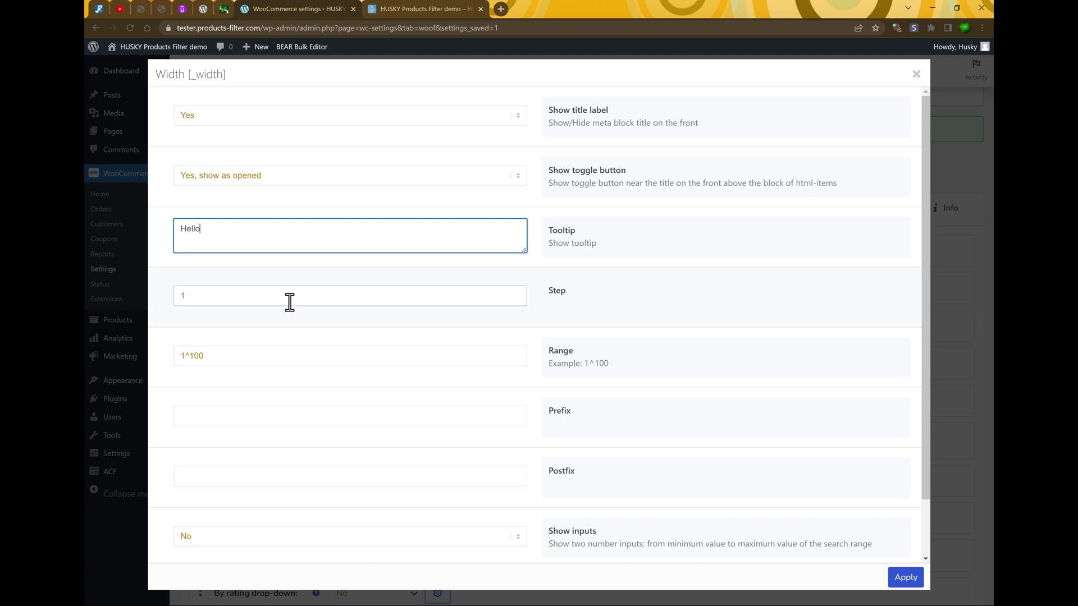
left_click(413, 8)
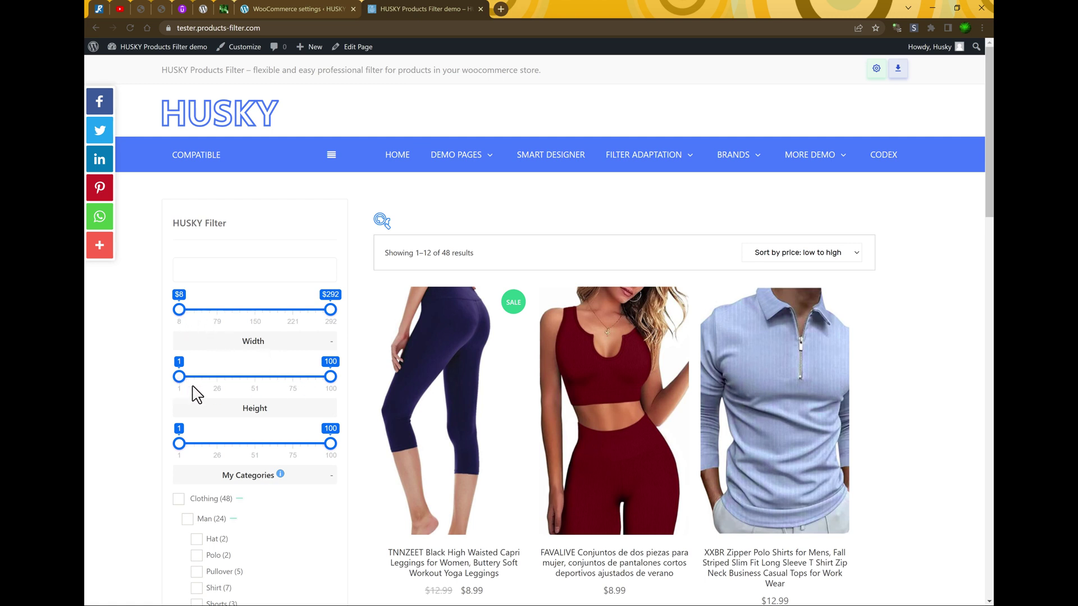
mouse_move(180, 380)
left_mouse_down()
mouse_move(192, 382)
mouse_move(176, 386)
left_mouse_up()
left_click(268, 9)
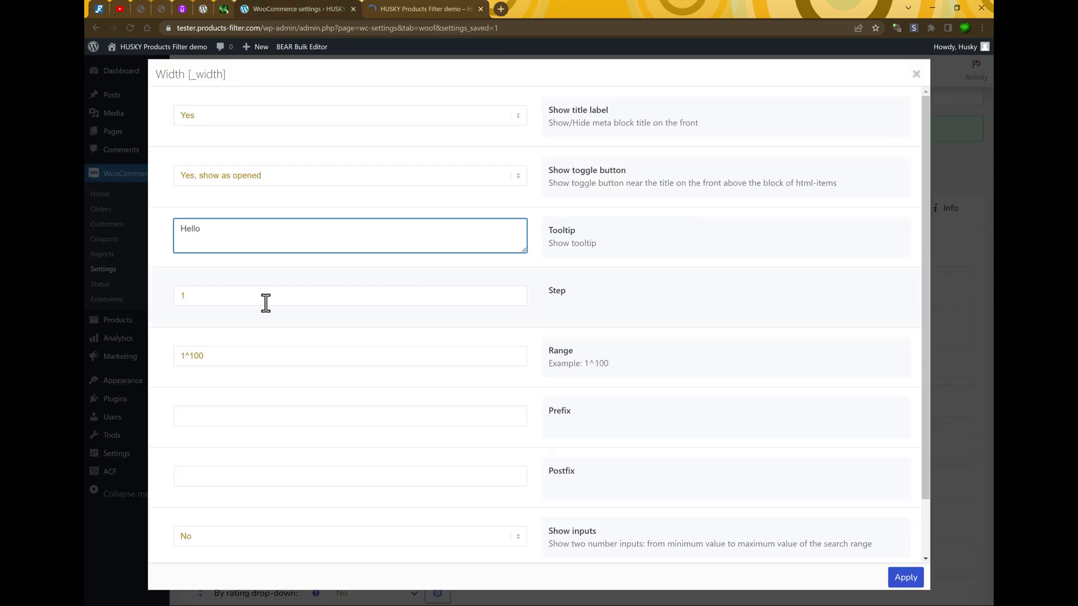
Change the Width slider step to 5 and apply the options
key("Tab")
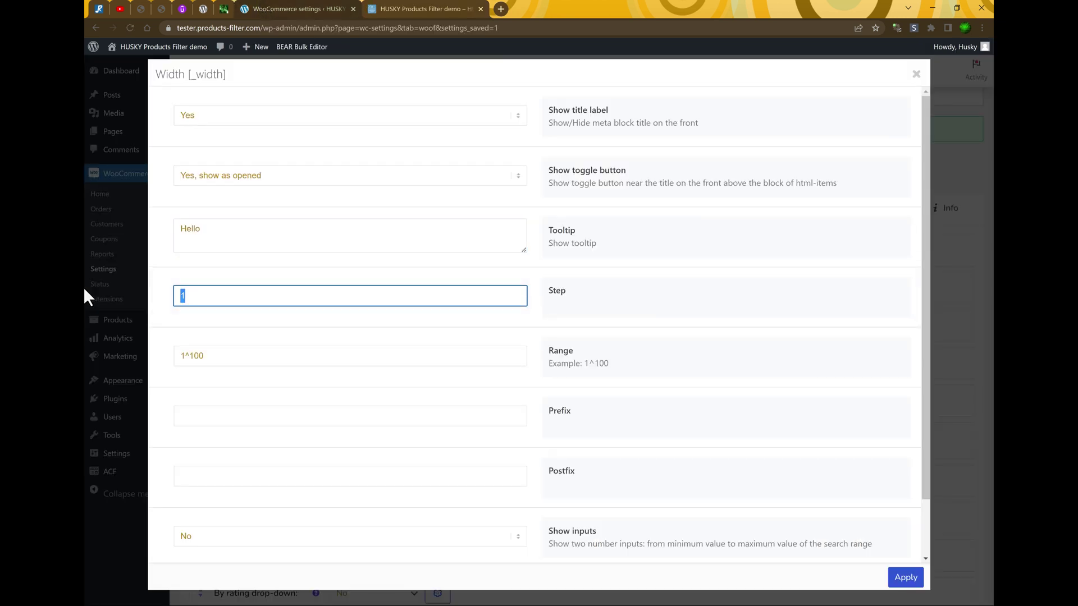
type("5")
left_click(903, 577)
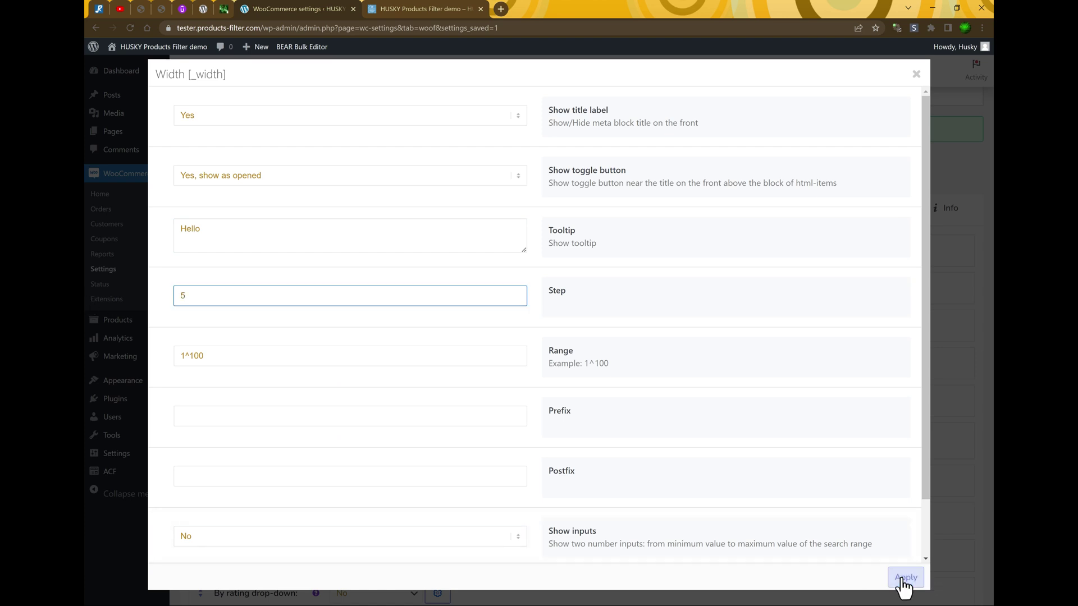
scroll(270, 493, "down", 6)
Save, reload the shop, and drag the Width slider, which now moves in steps of 5 to 16
left_click(223, 544)
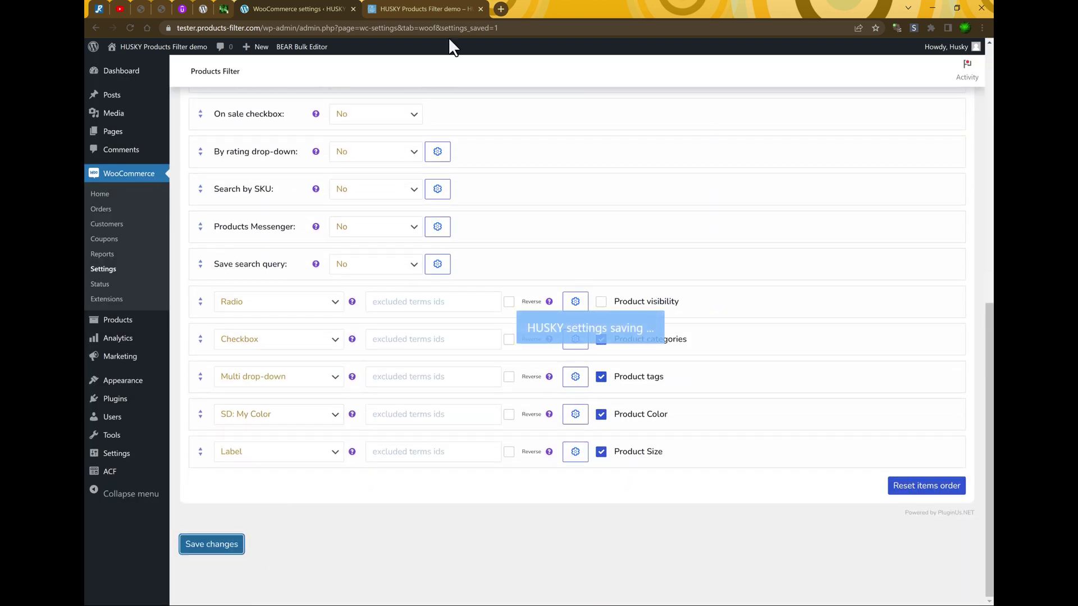
left_click(416, 9)
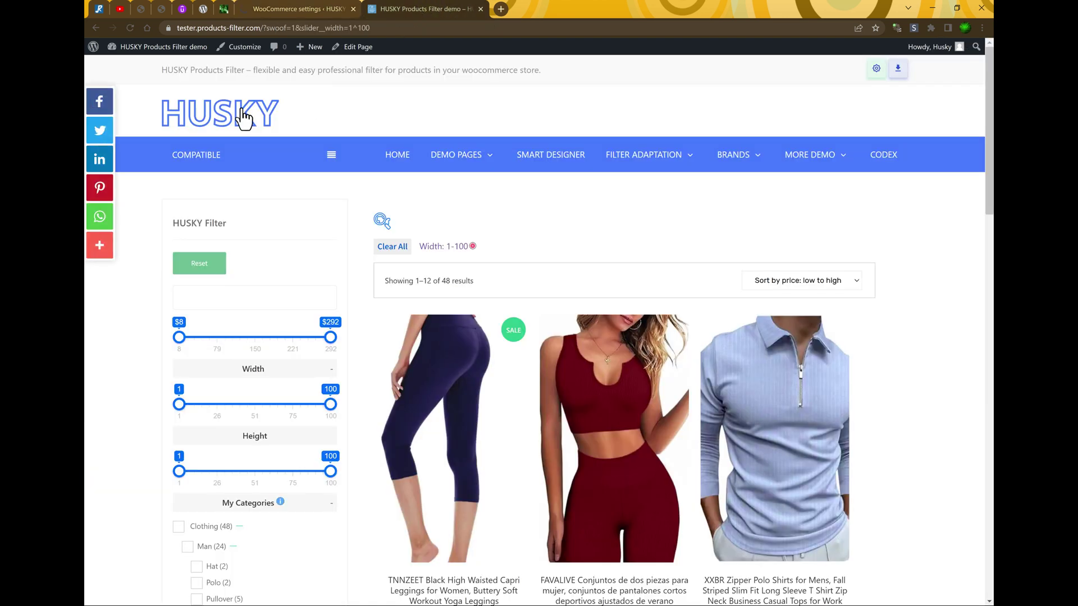
left_click(285, 122)
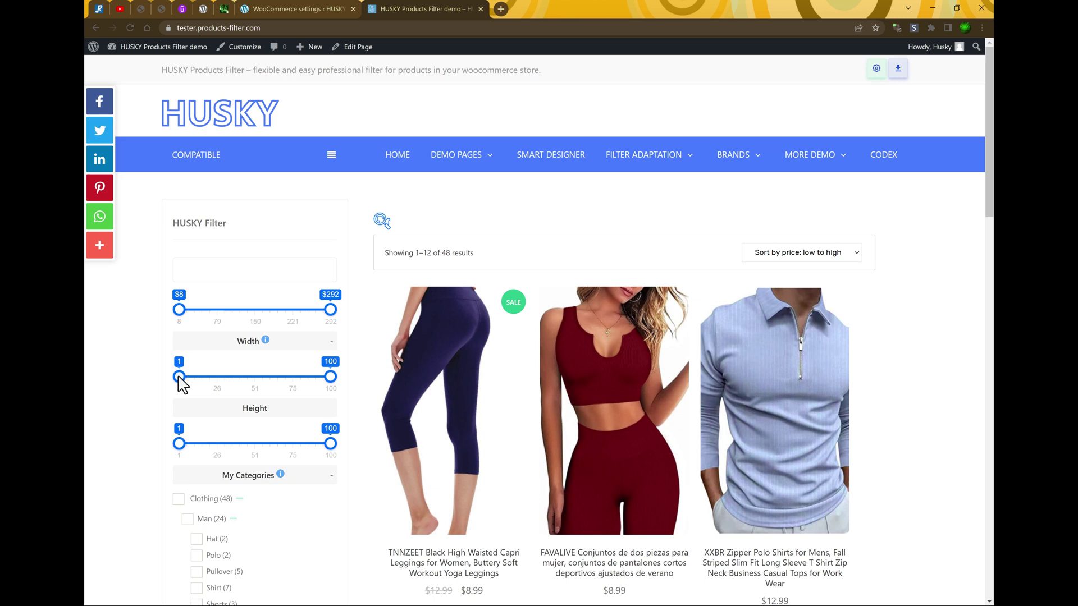
left_click_drag(178, 377, 207, 387)
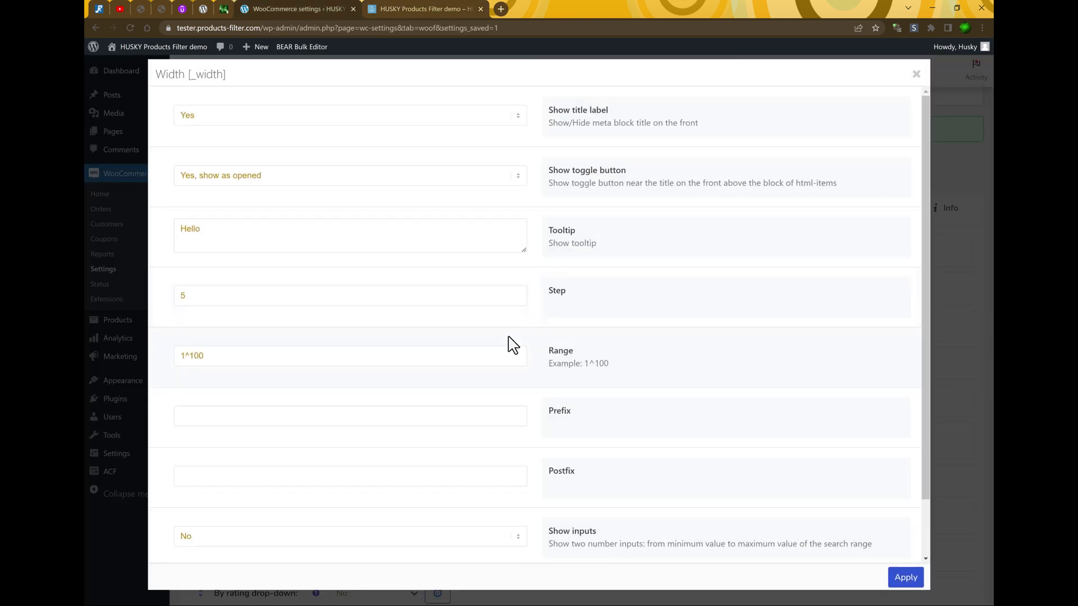
Set the Width range to 0^100, save, and filter the shop to widths 20–100
left_click(187, 356)
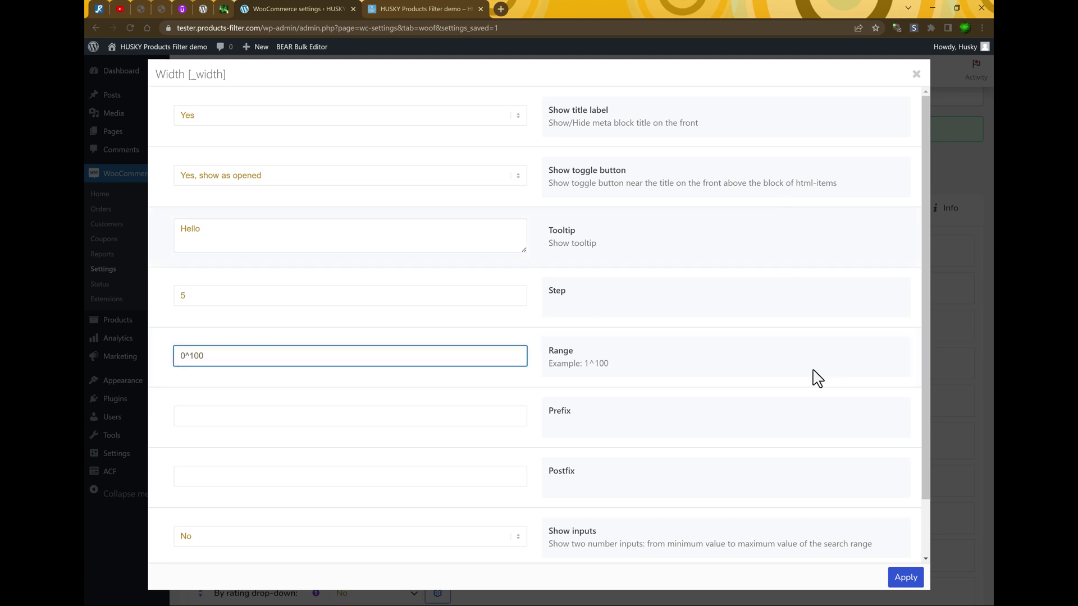
left_click(906, 577)
scroll(393, 444, "down", 6)
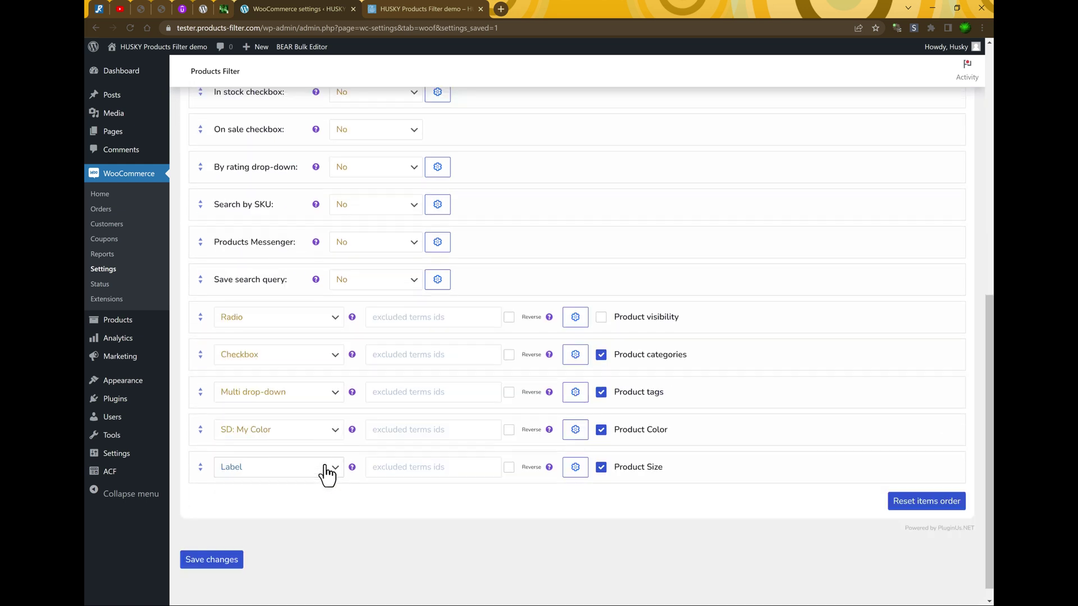
left_click(224, 560)
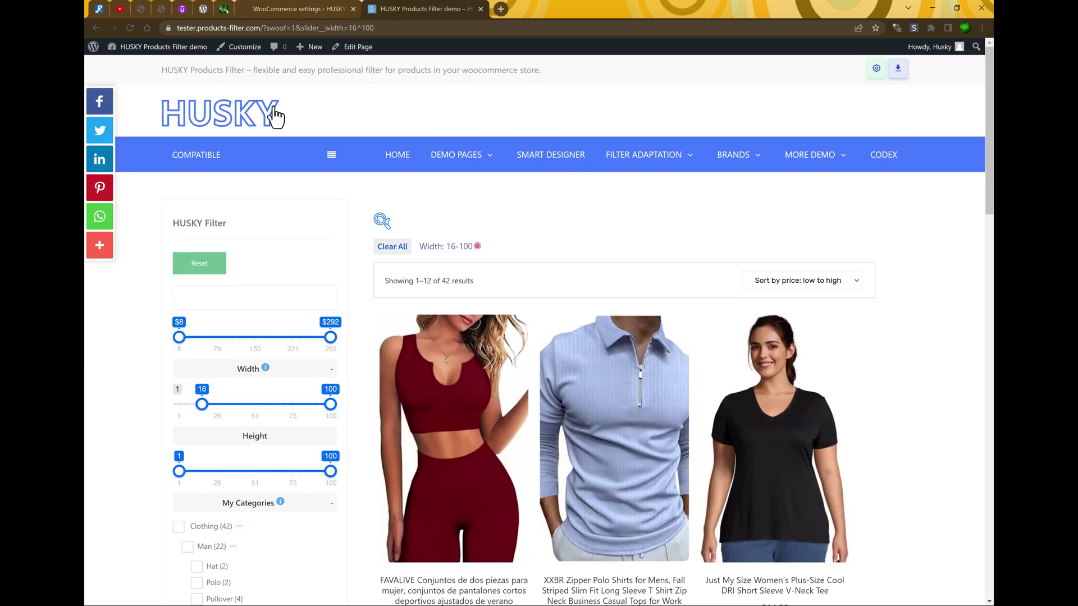
left_click(252, 133)
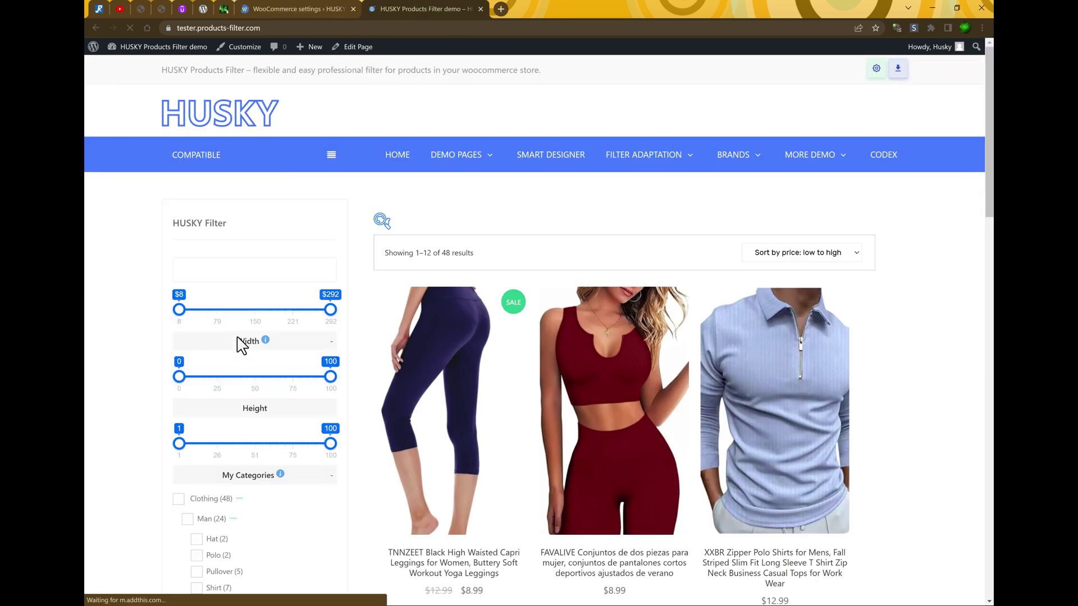
left_click_drag(181, 376, 211, 378)
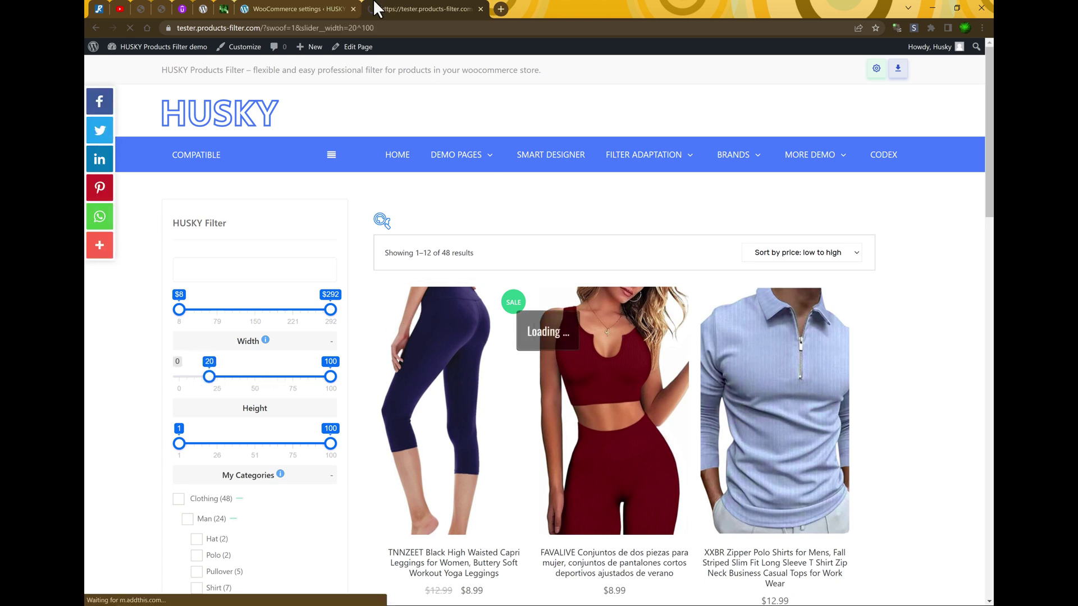
Give the Width slider a 'cm' postfix, apply, and save the filter settings
left_click(314, 8)
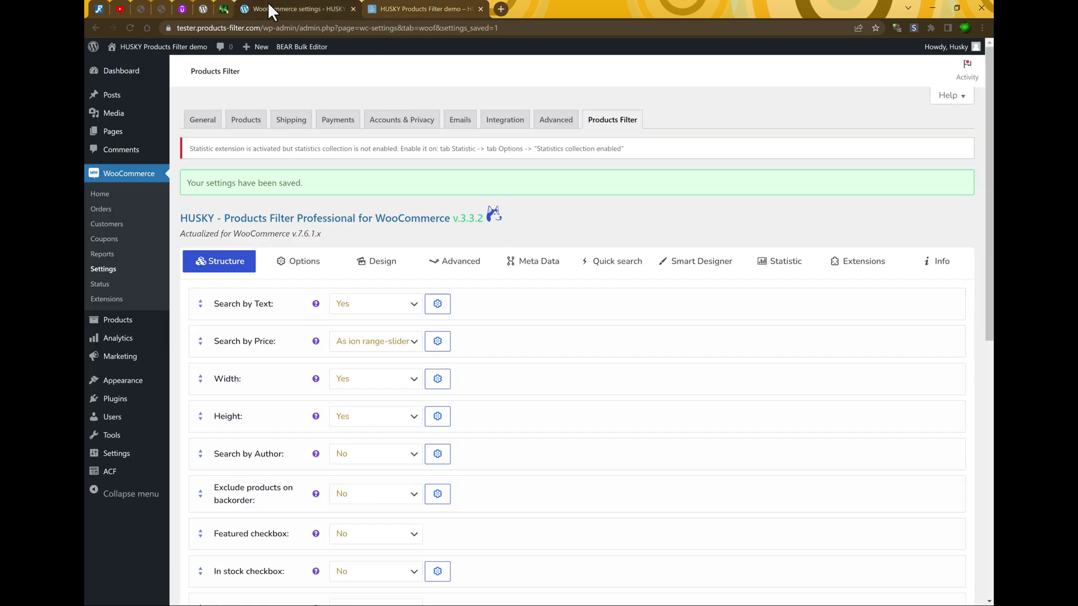
left_click(437, 375)
scroll(608, 390, "down", 2)
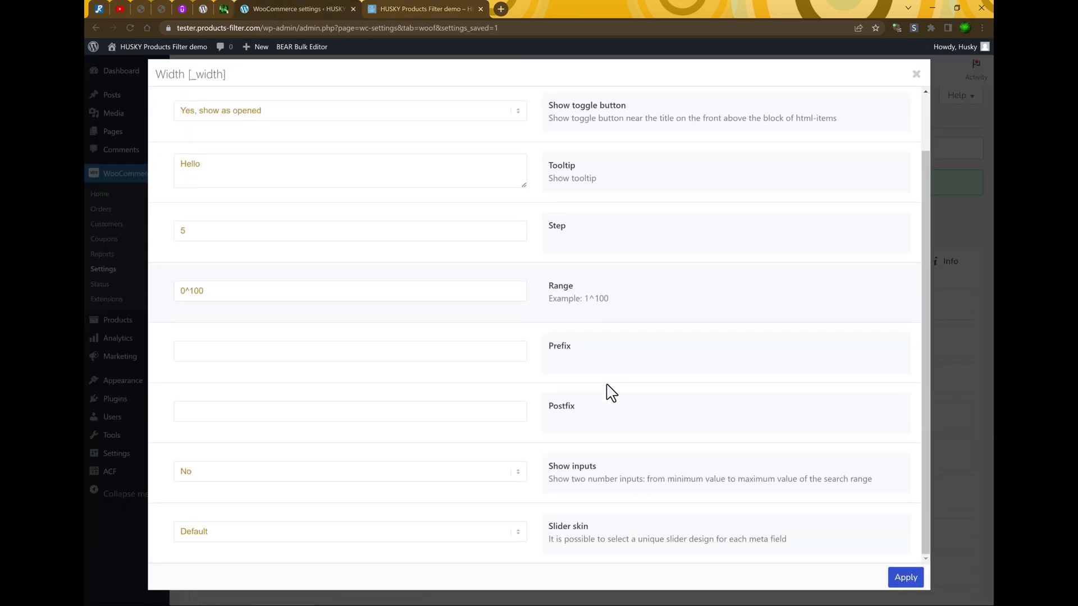
left_click(284, 351)
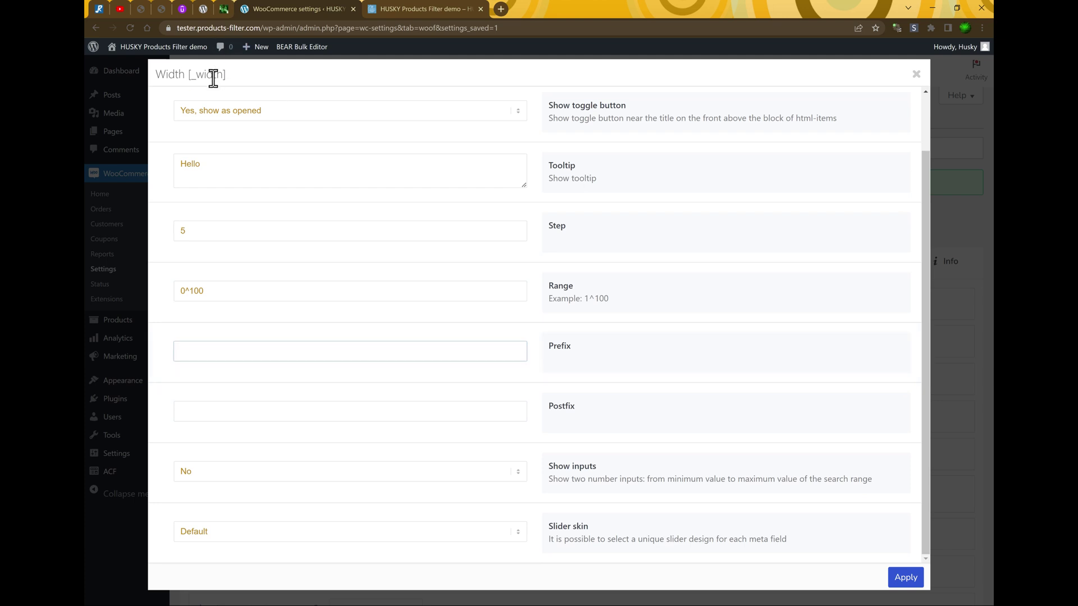
double_click(211, 75)
left_click(269, 350)
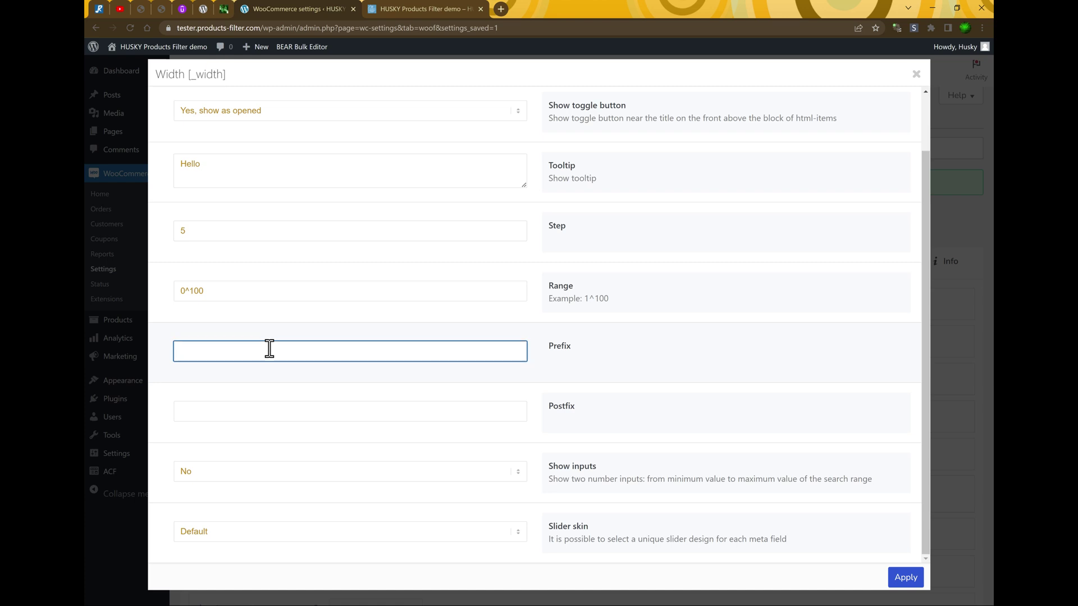
left_click(267, 411)
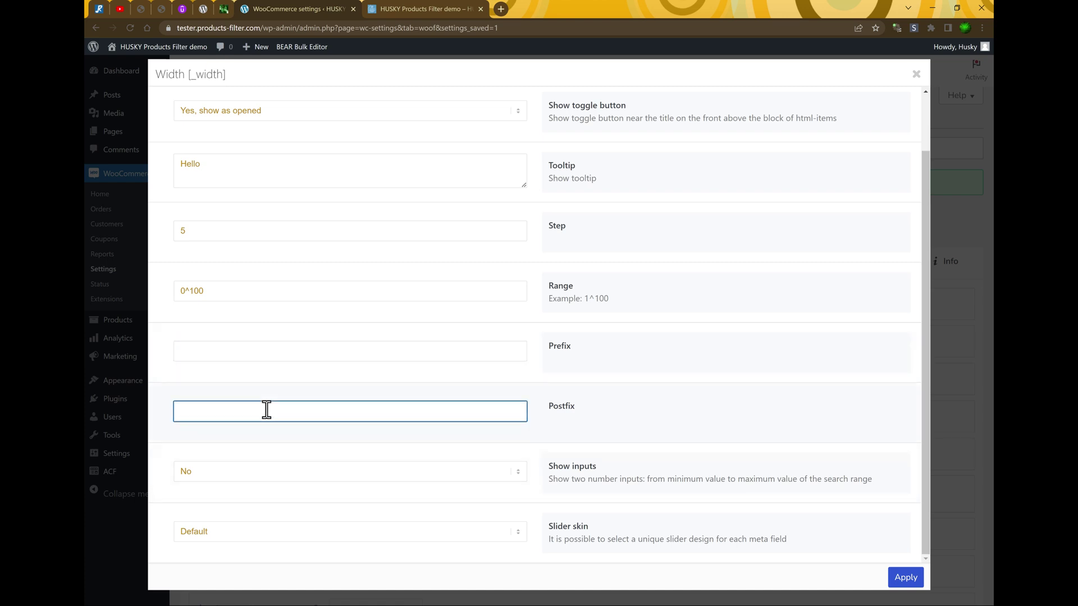
left_click(910, 581)
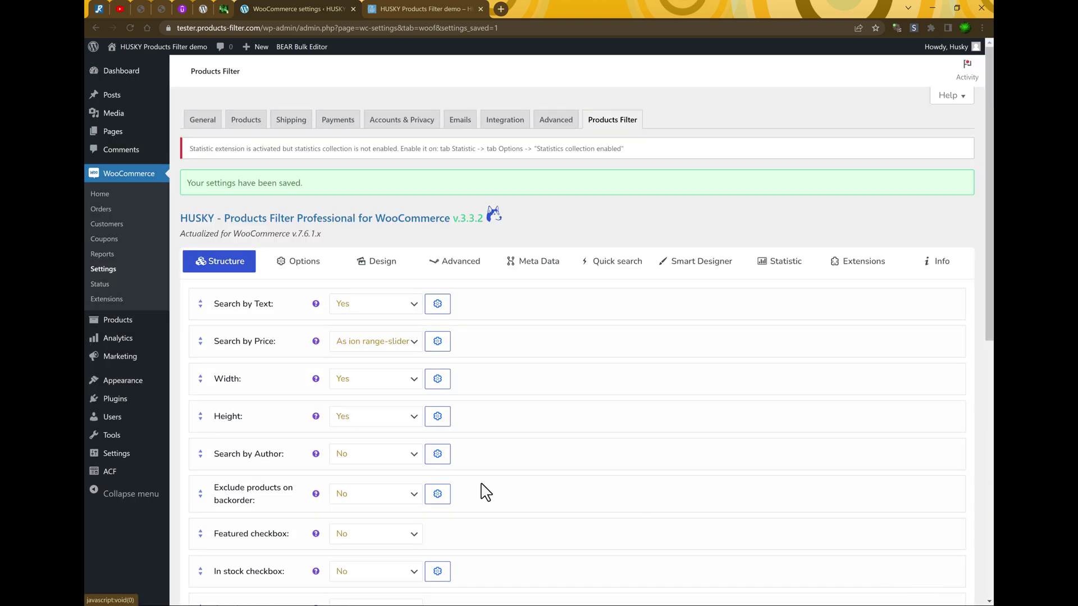
scroll(416, 499, "down", 10)
left_click(204, 540)
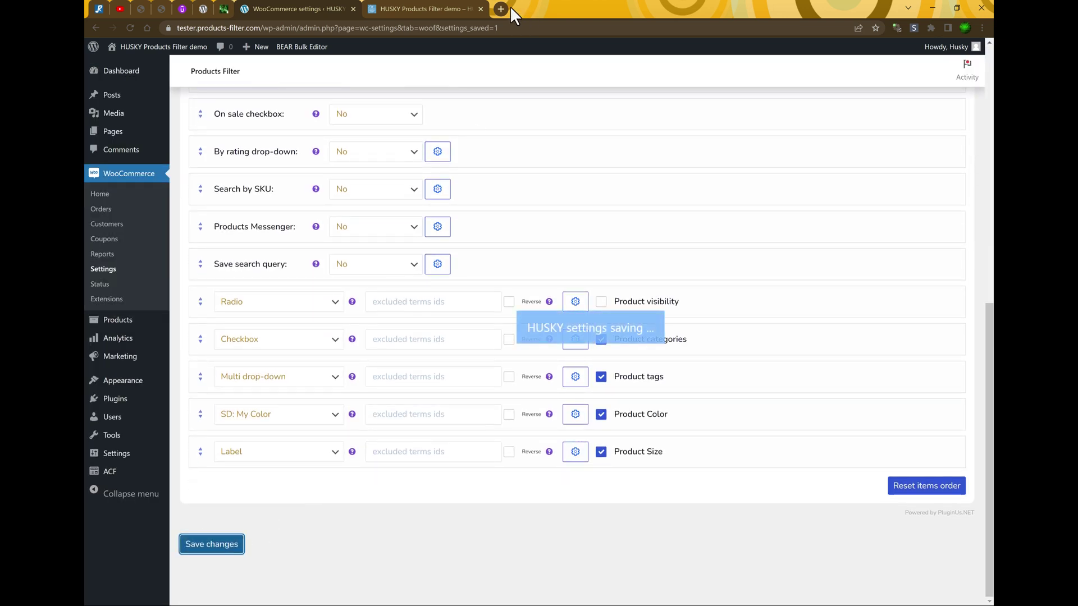
Filter the shop to widths 30–100 cm, leaving 37 products, then return to settings
left_click(427, 9)
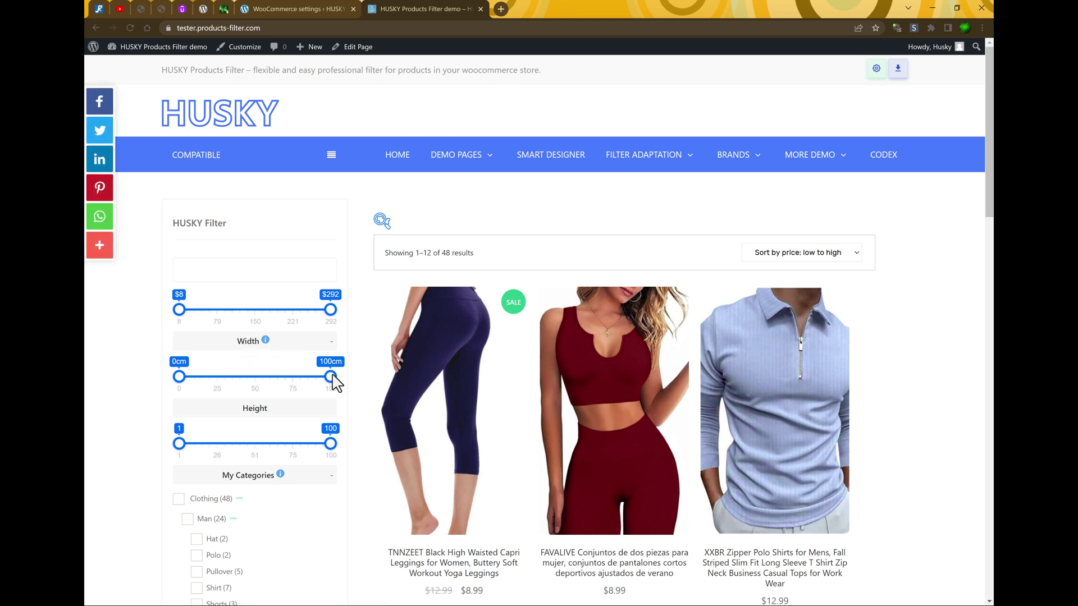
left_click(224, 377)
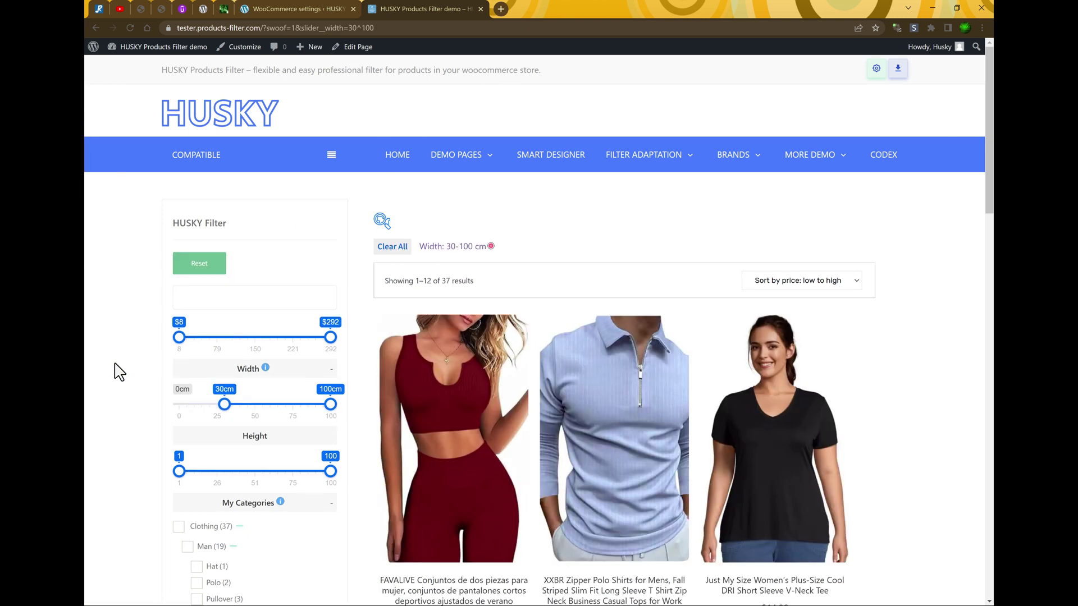
left_click(297, 8)
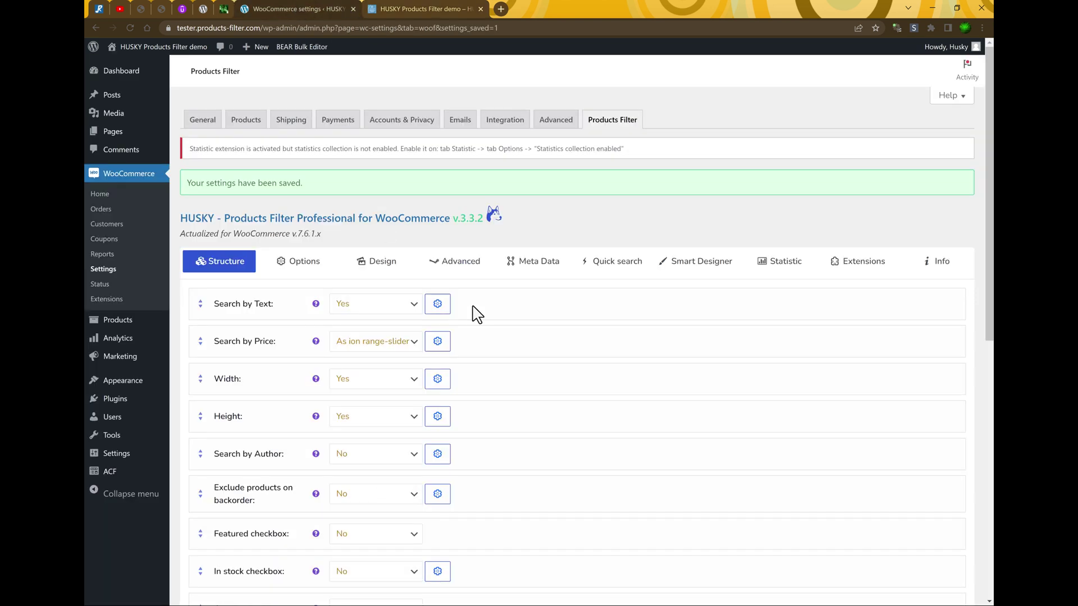
Set the Width filter's Show inputs to Yes, apply, and save the settings
left_click(438, 381)
scroll(401, 395, "down", 2)
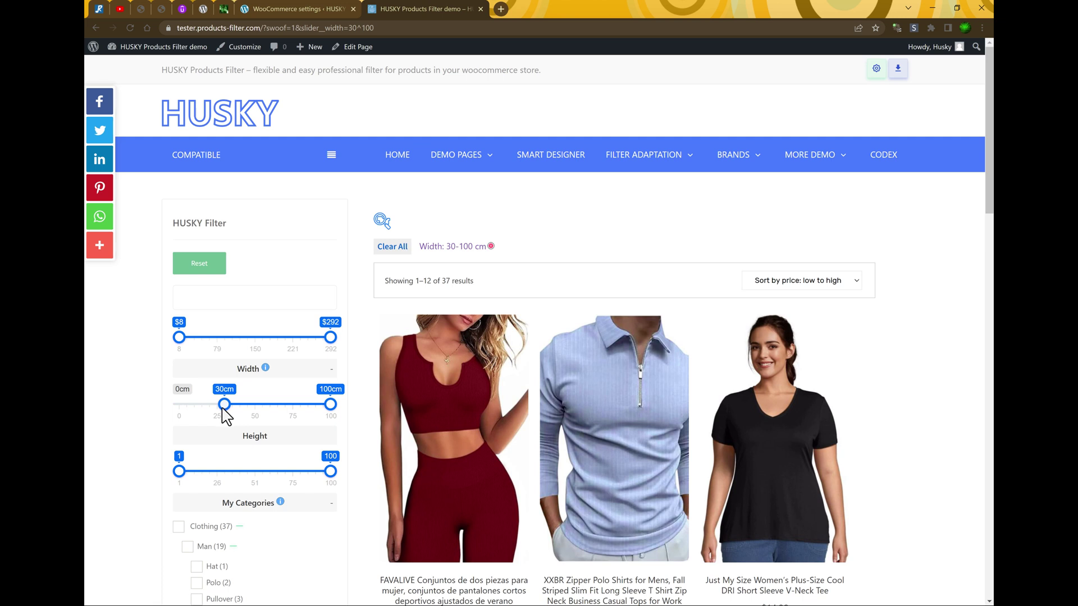
left_click(301, 9)
left_click(279, 474)
left_click(202, 498)
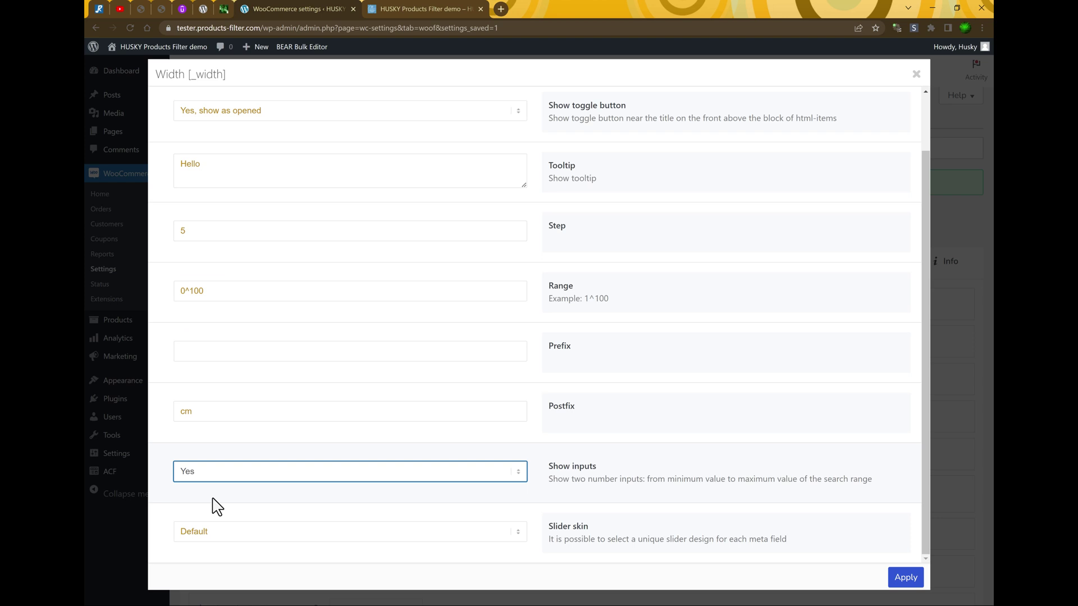
left_click(906, 578)
scroll(297, 512, "down", 15)
left_click(225, 549)
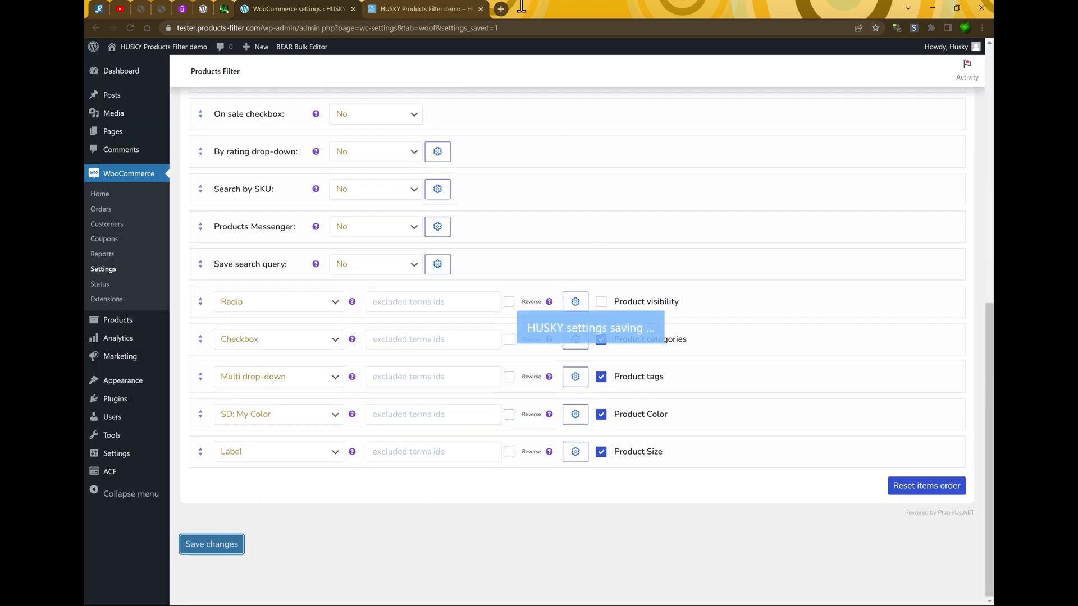
Reload the shop and enter 25 as the minimum width to filter 25–100 cm
left_click(430, 8)
left_click(216, 114)
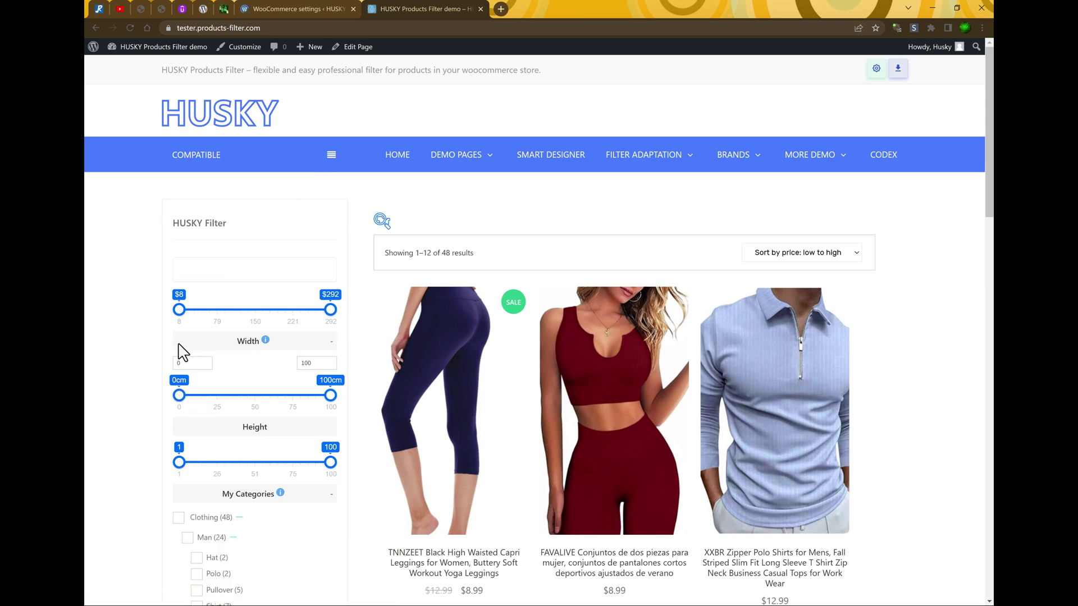
double_click(191, 362)
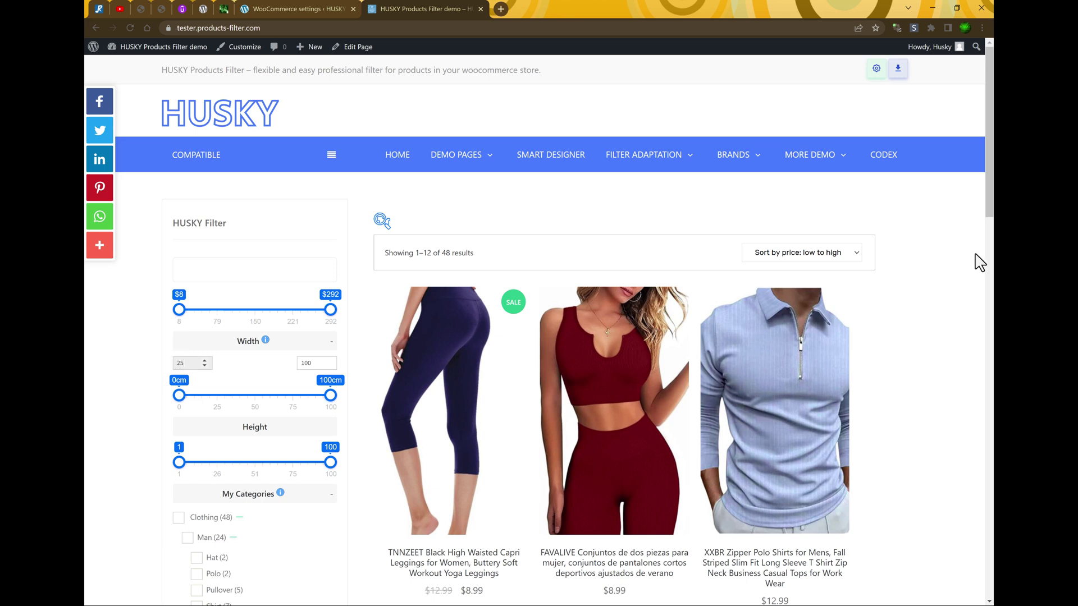
key("Return")
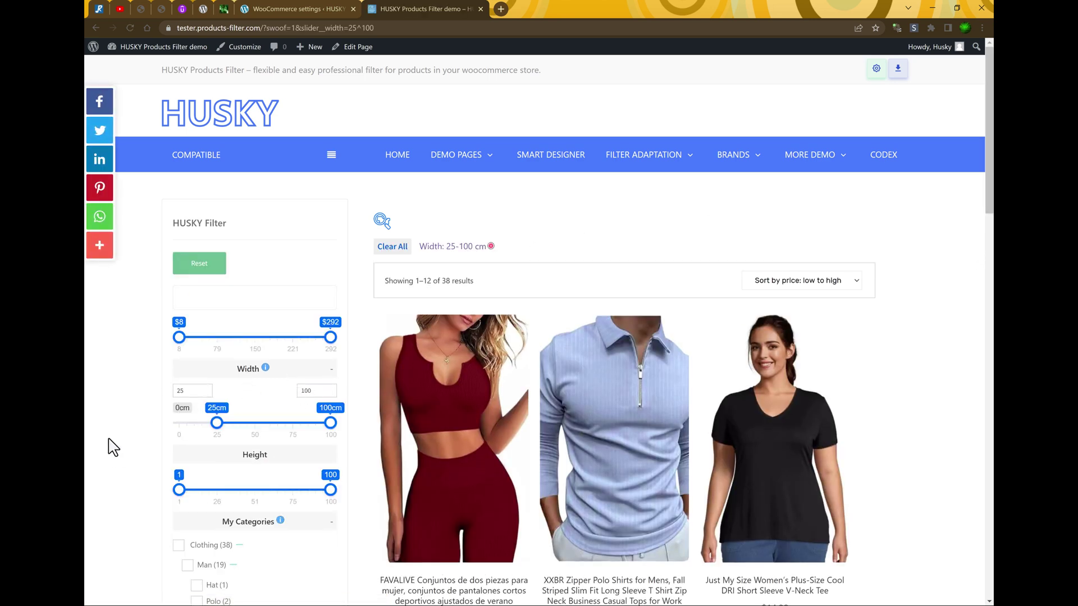
left_click(298, 8)
Switch the Width slider skin to skinModern, apply, and save
left_click(226, 533)
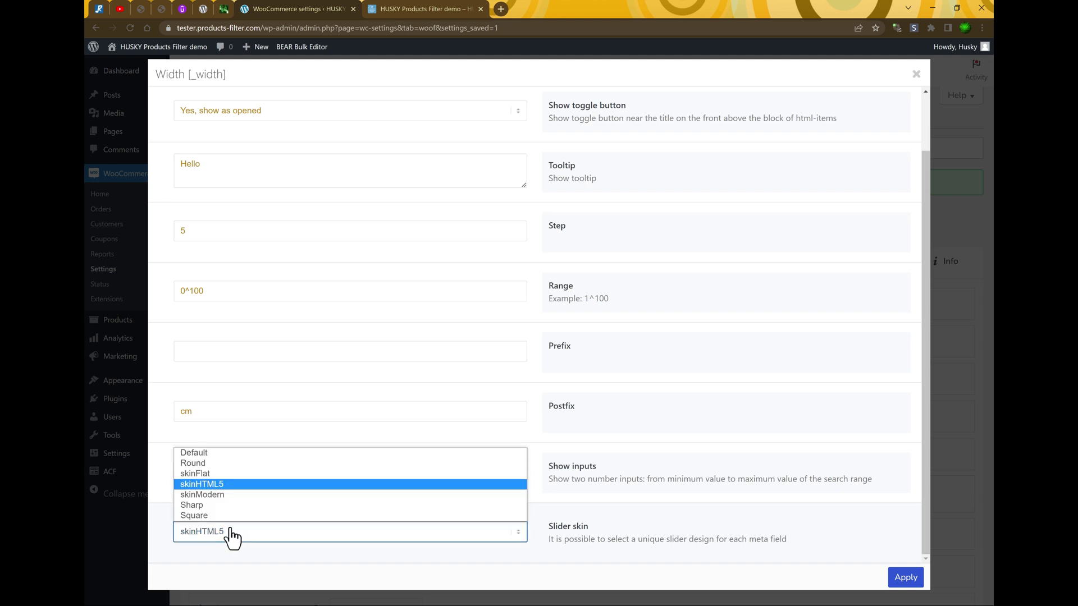
key("Up")
key("Up")
key("Up")
left_click(213, 494)
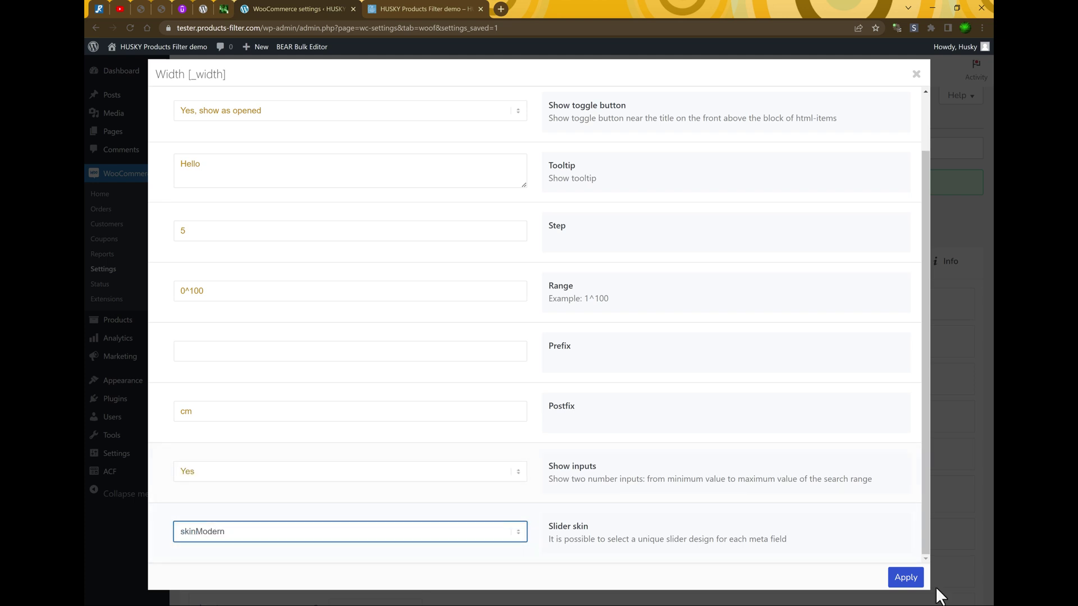
left_click(914, 584)
scroll(277, 510, "down", 10)
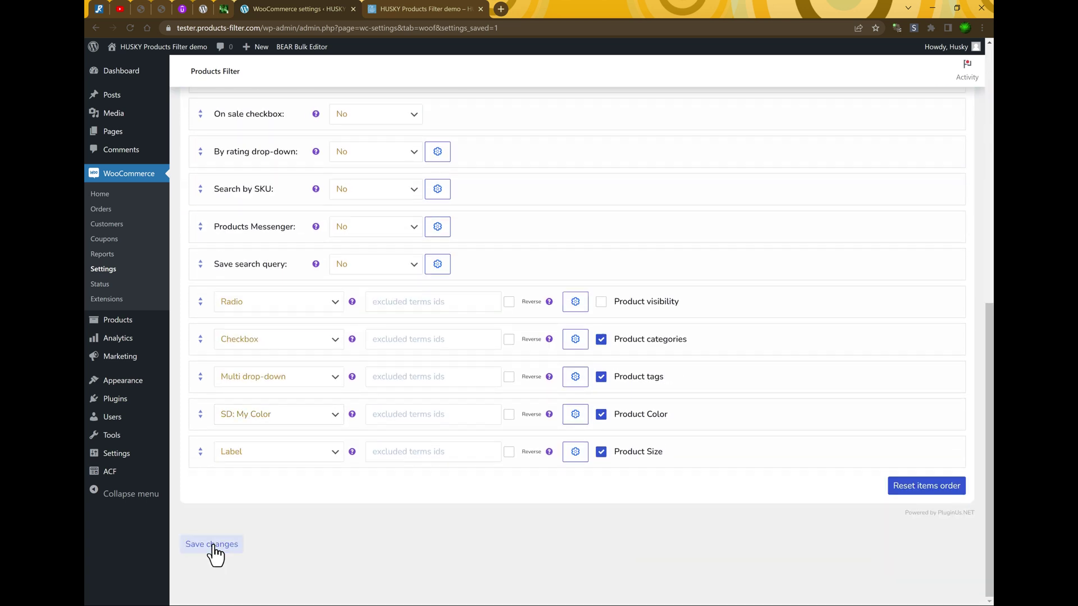
left_click(214, 548)
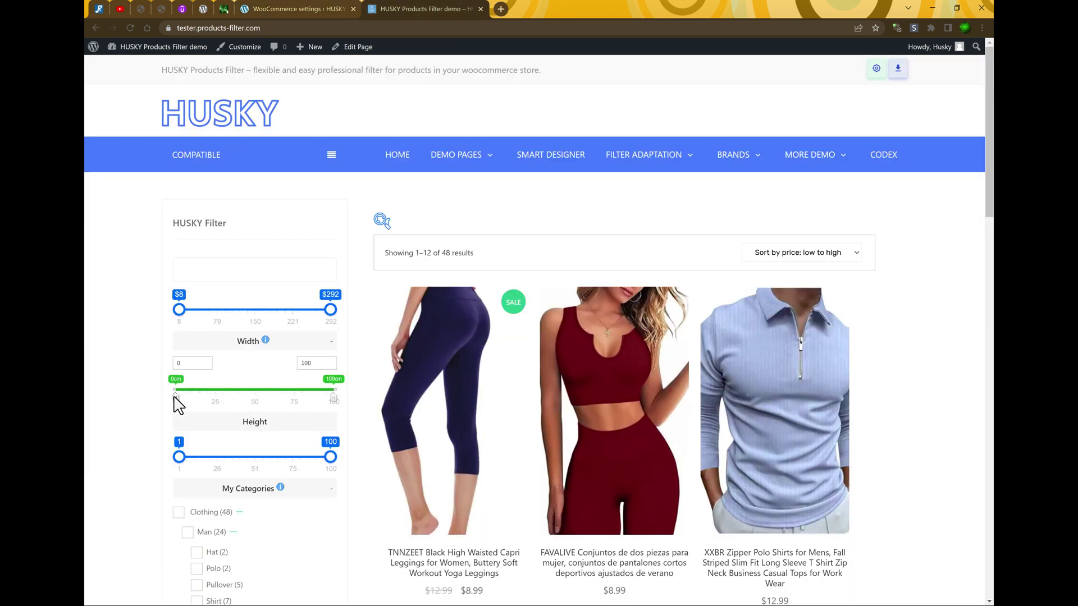
Drag the Width minimum to 50 cm on the shop and bring up the Meta Data tab
left_click_drag(175, 397, 252, 400)
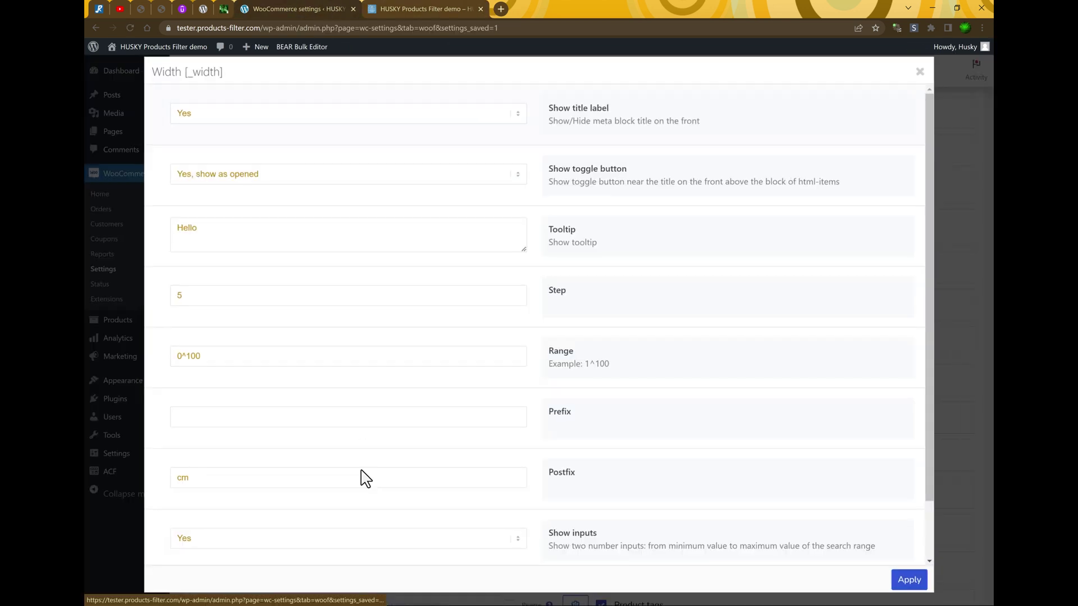
scroll(361, 477, "down", 1)
left_click(253, 532)
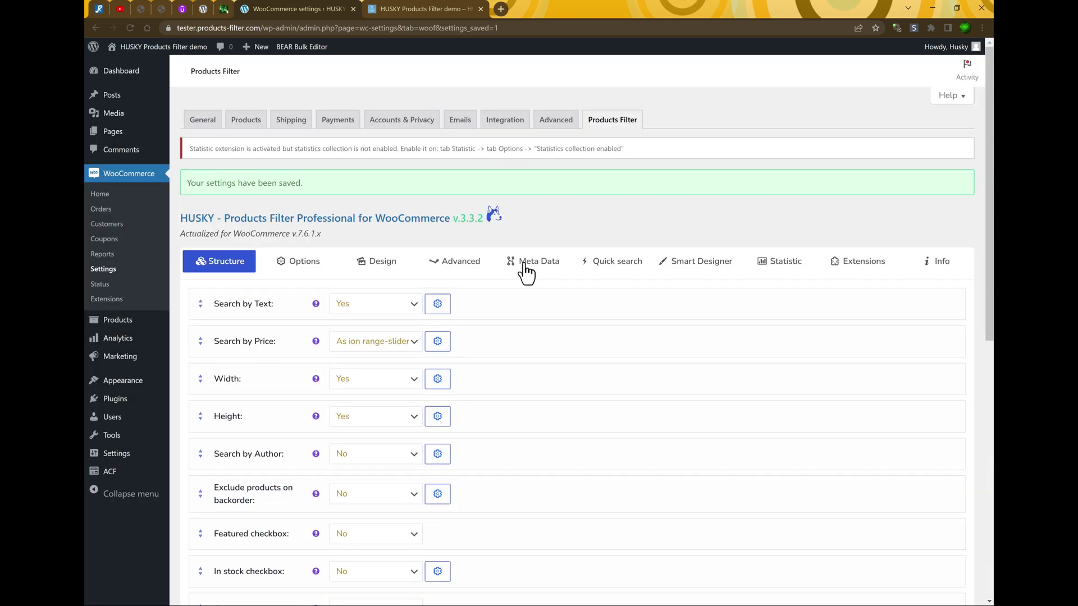
left_click(527, 268)
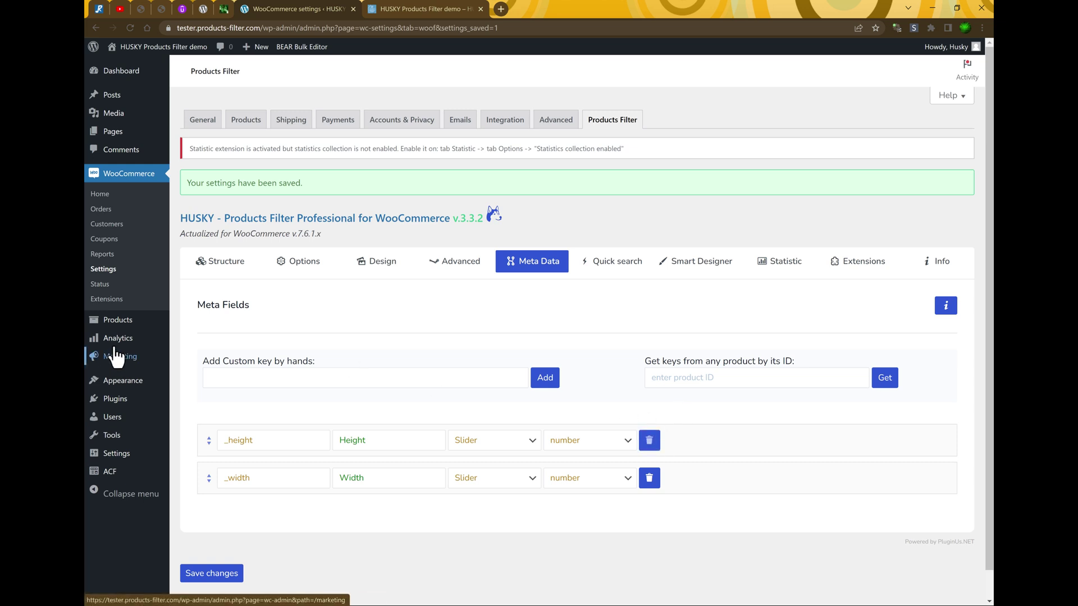
Look up a product ID in BEAR Bulk Editor, then focus HUSKY's Get keys by ID field
mouse_move(121, 330)
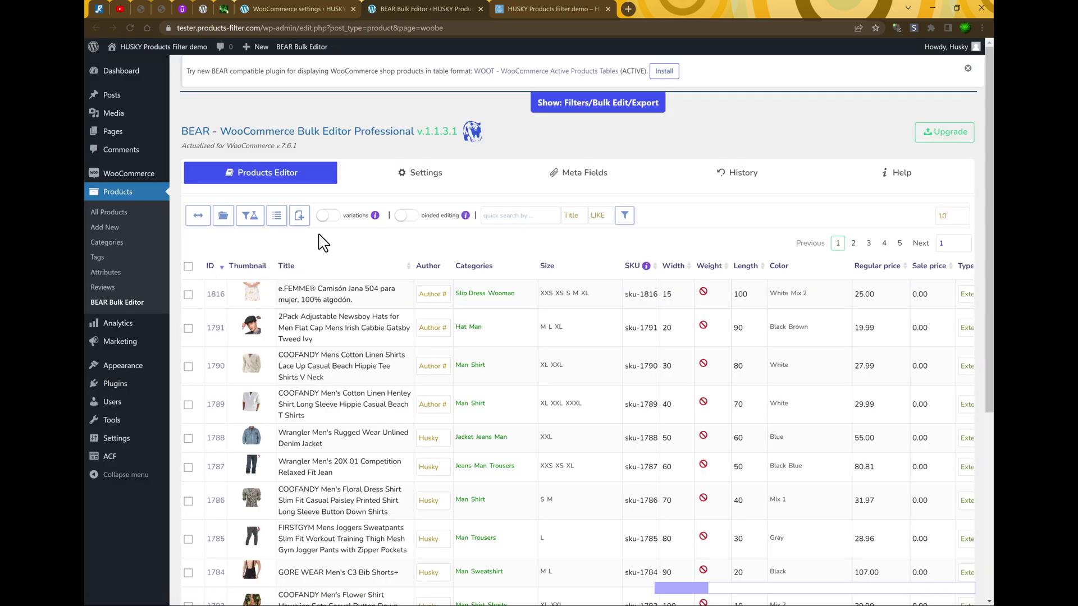
left_click(290, 4)
left_click(699, 385)
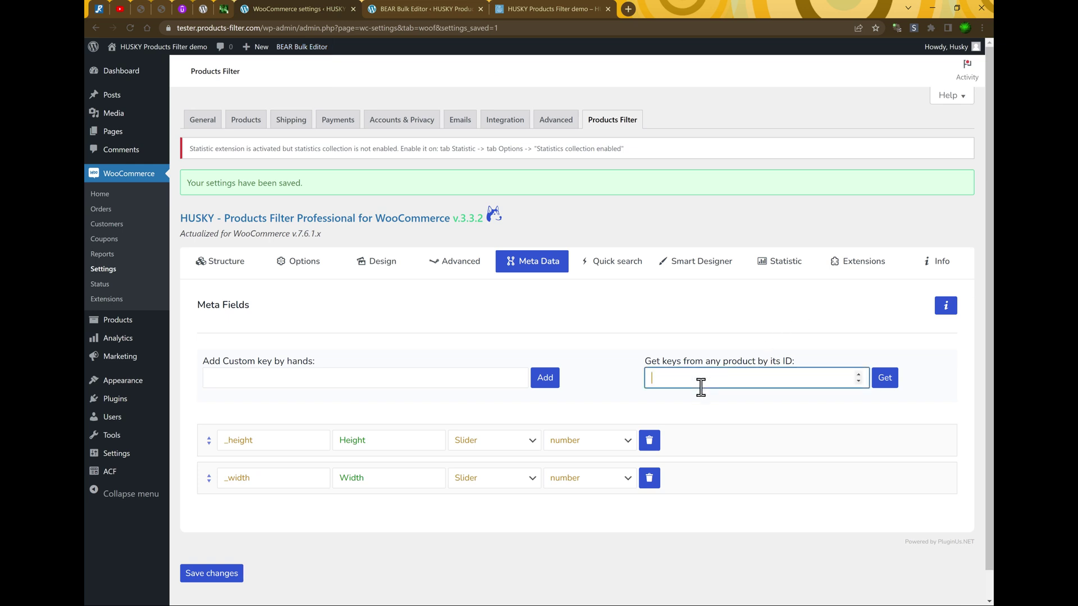
Delete the unneeded fetched meta key rows, keeping _length, _weight and total_sales
scroll(644, 409, "down", 2)
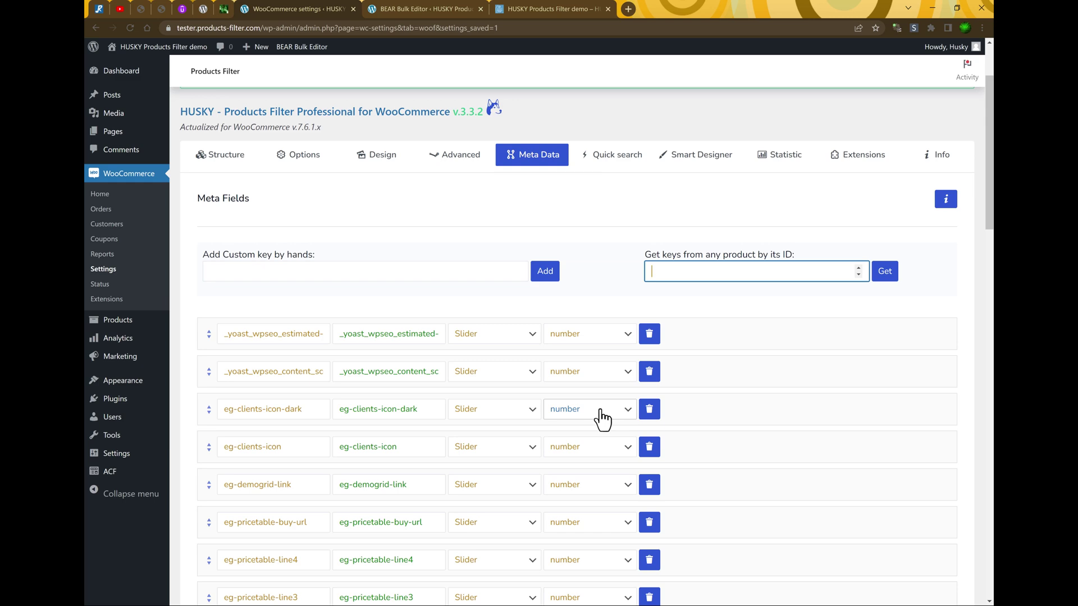
scroll(603, 418, "down", 2)
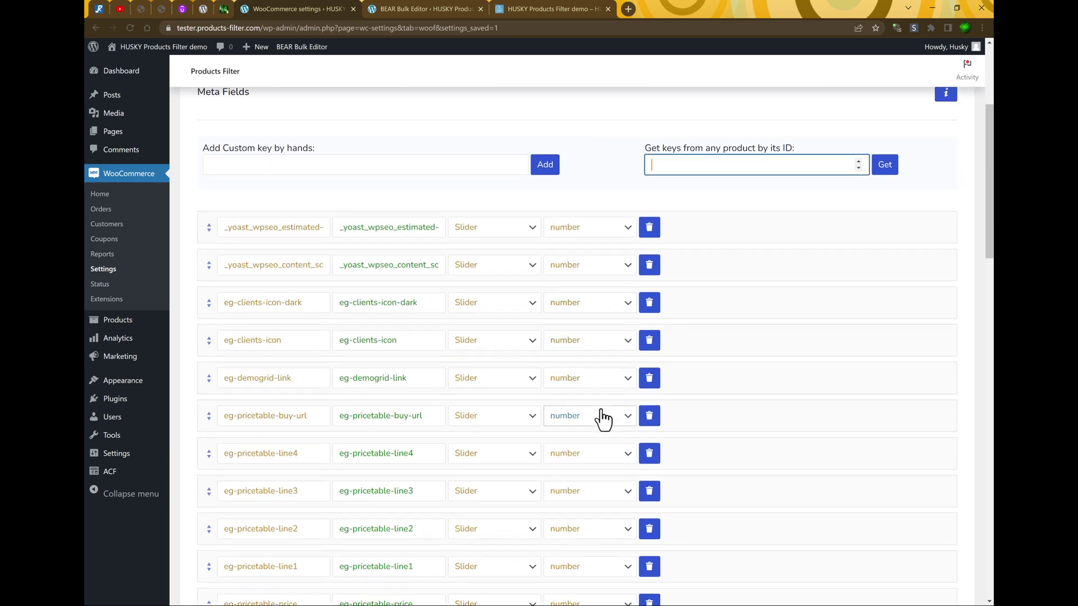
scroll(368, 452, "down", 3)
scroll(368, 451, "down", 10)
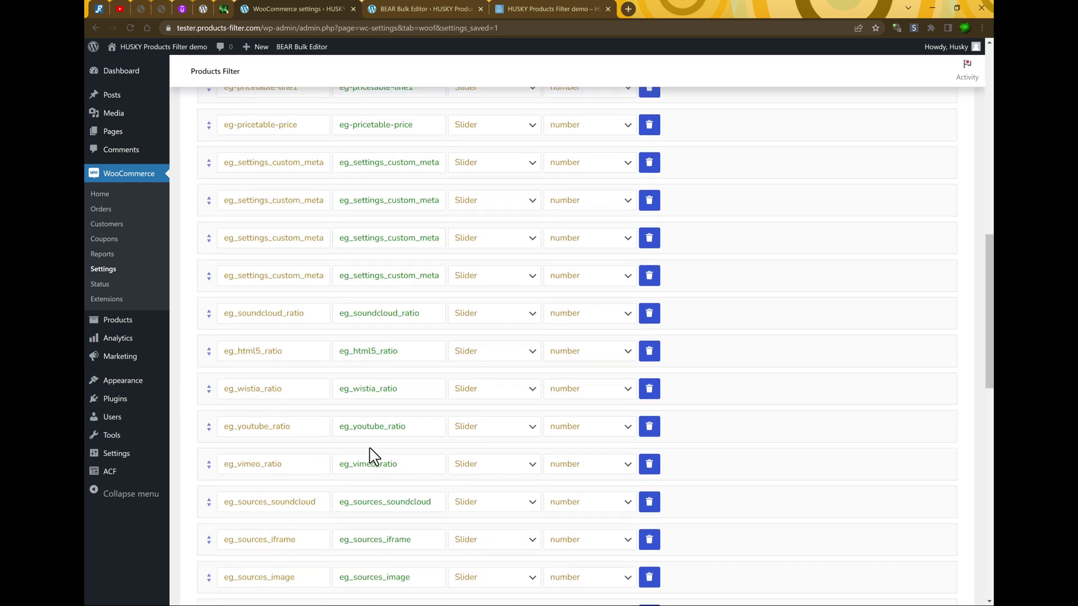
scroll(375, 456, "down", 8)
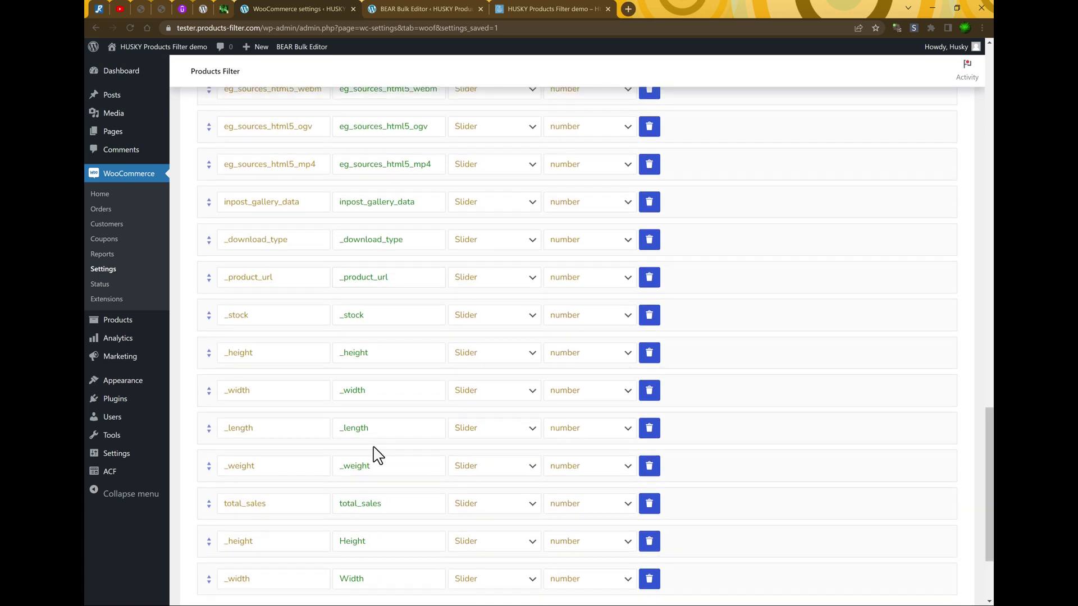
scroll(707, 270, "up", 2)
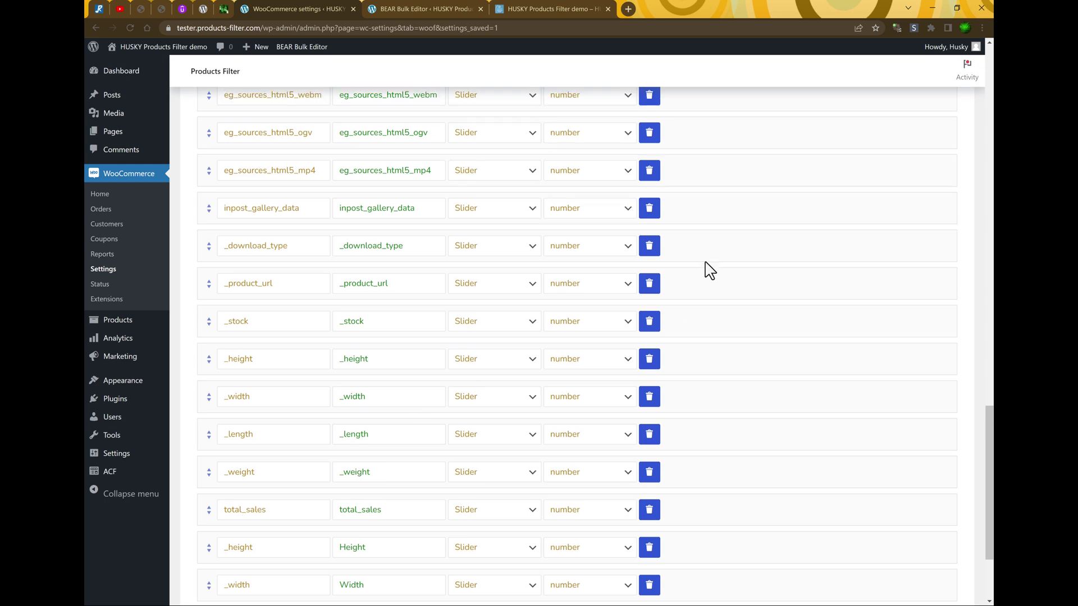
left_click(650, 195)
left_click(651, 195)
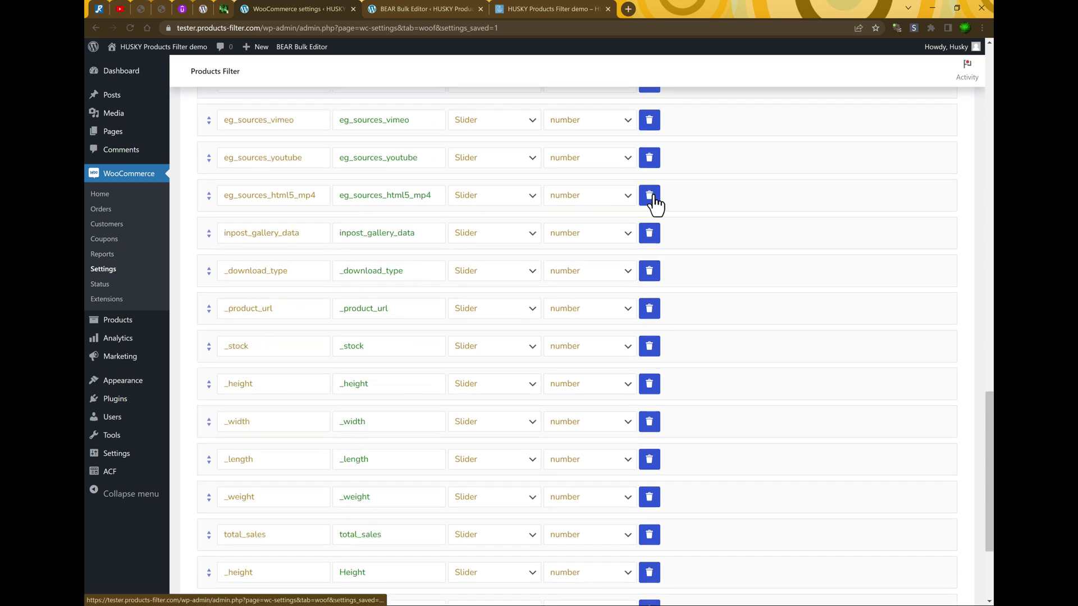
left_click(650, 195)
left_click(650, 195)
left_click(650, 195)
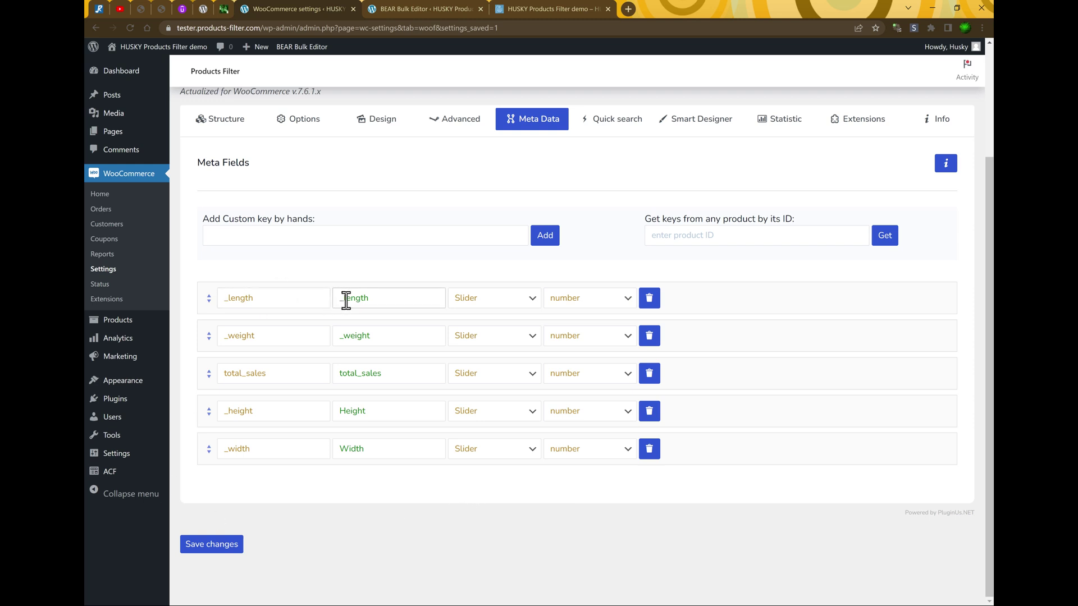
Retitle _length and _weight to Length and Weight, leaving their data and filter types unchanged
left_click_drag(346, 300, 309, 301)
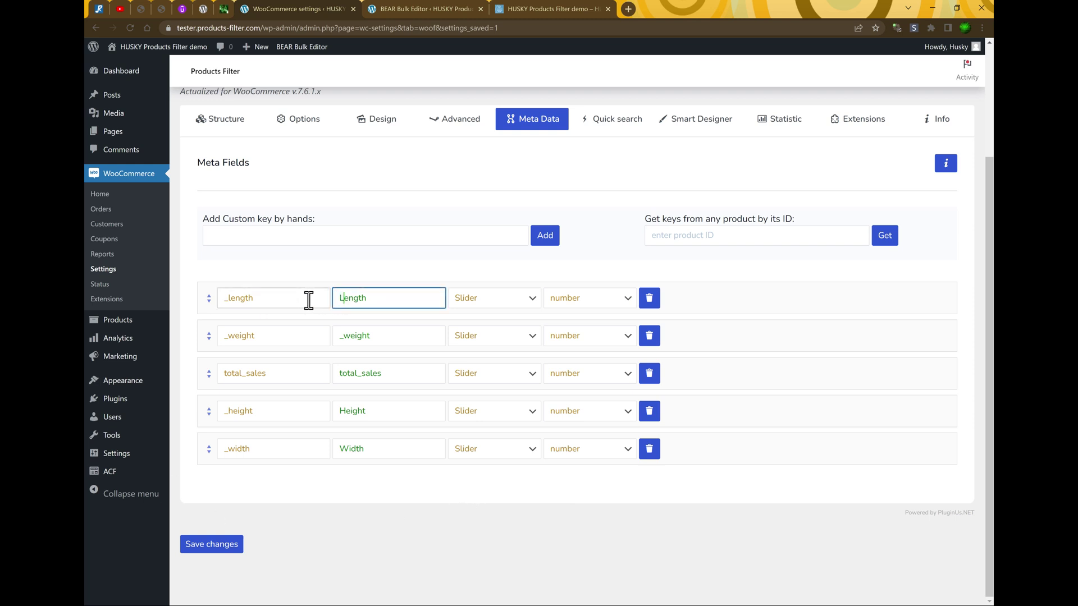
left_click_drag(348, 338, 304, 338)
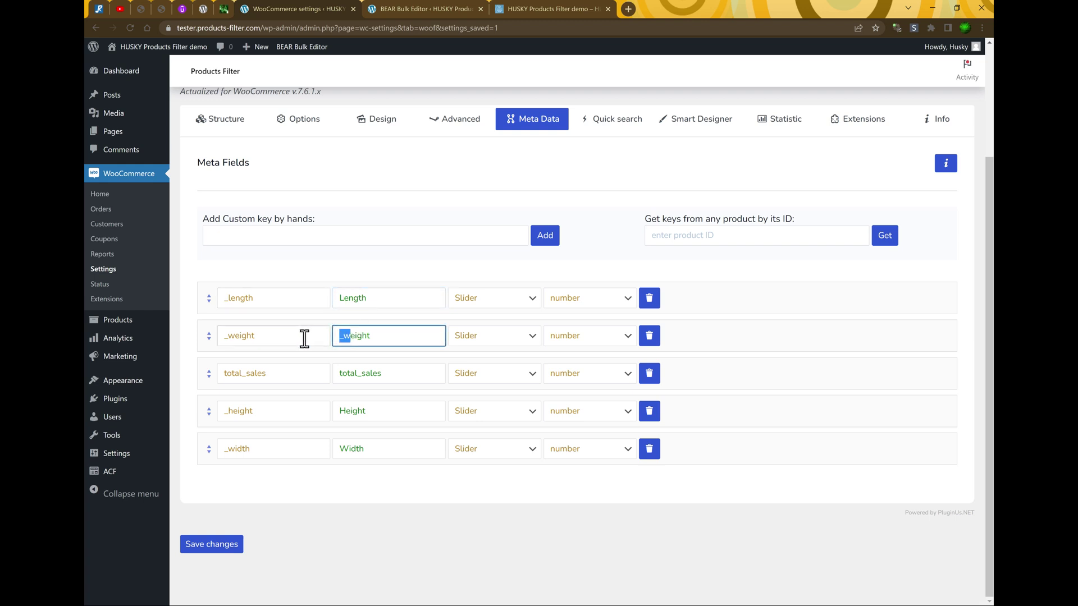
type("W")
left_click(592, 304)
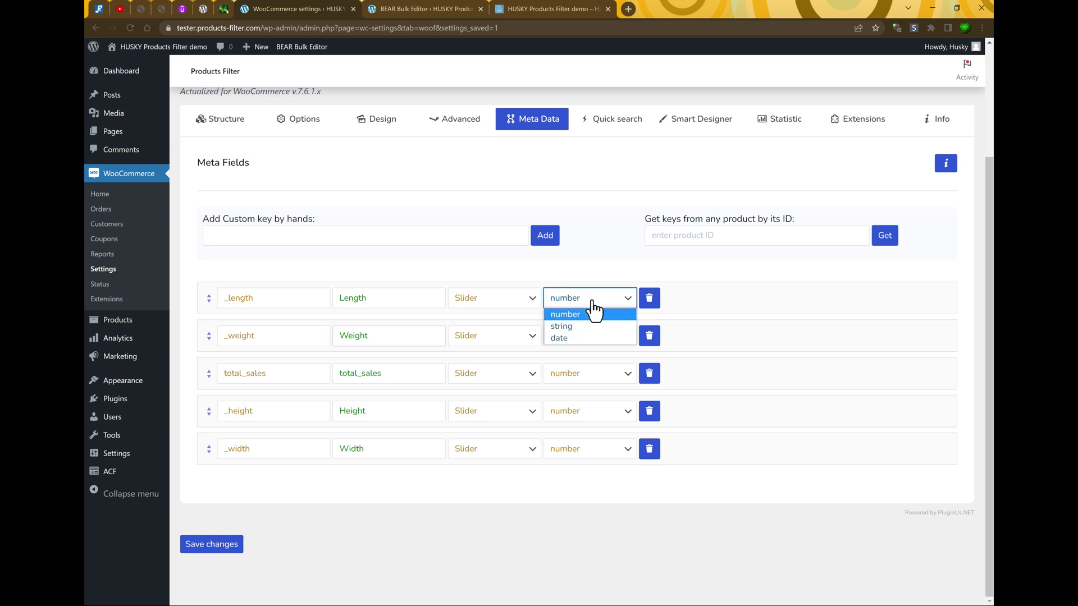
left_click(593, 272)
left_click(476, 303)
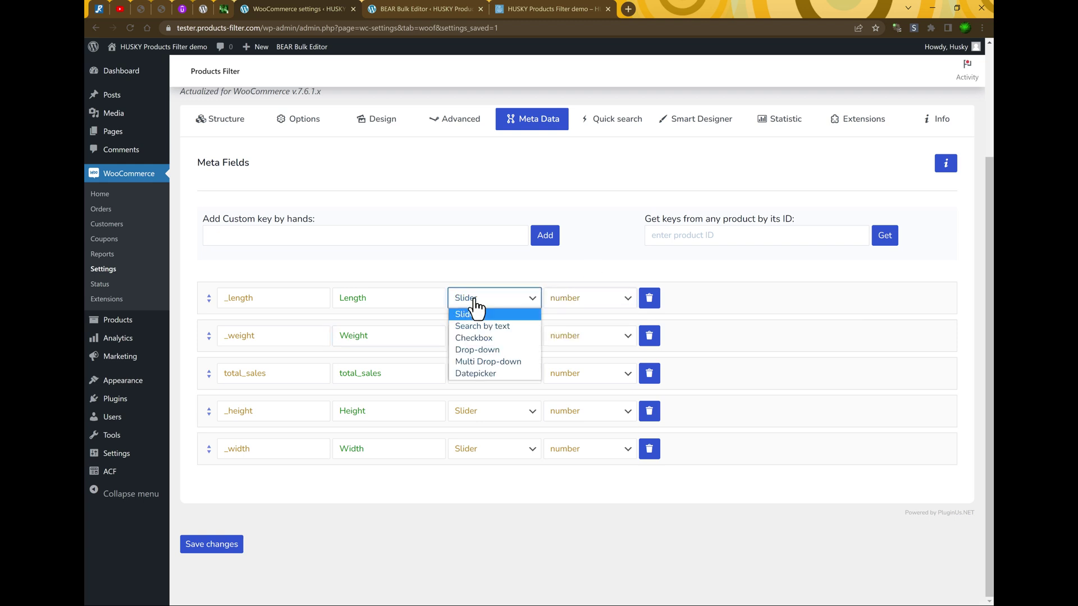
left_click(488, 273)
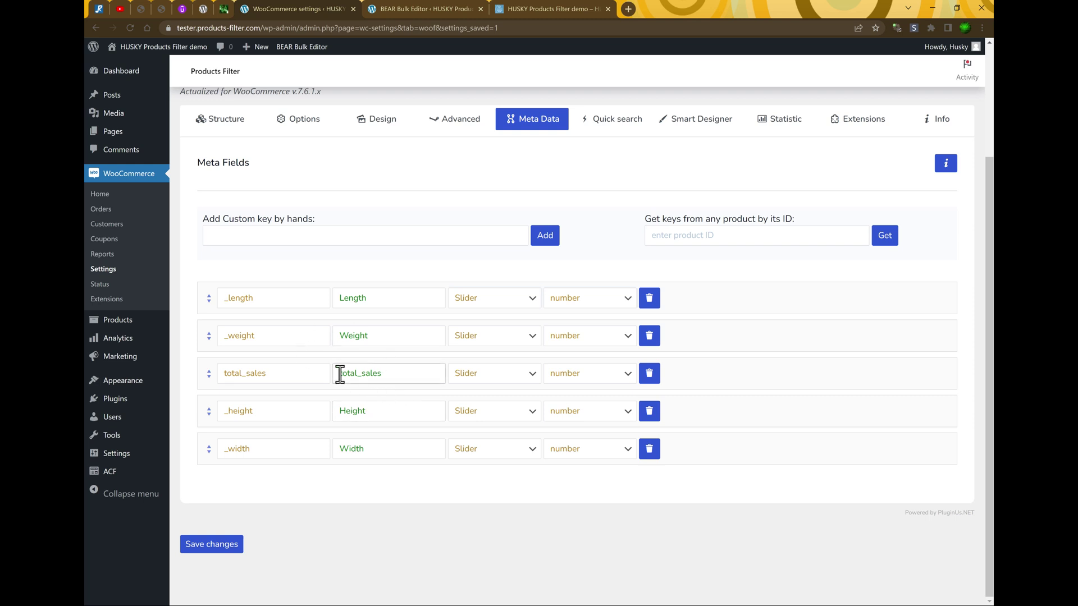
Rename the total_sales title to Total sales and save the meta data
left_click_drag(361, 375, 355, 375)
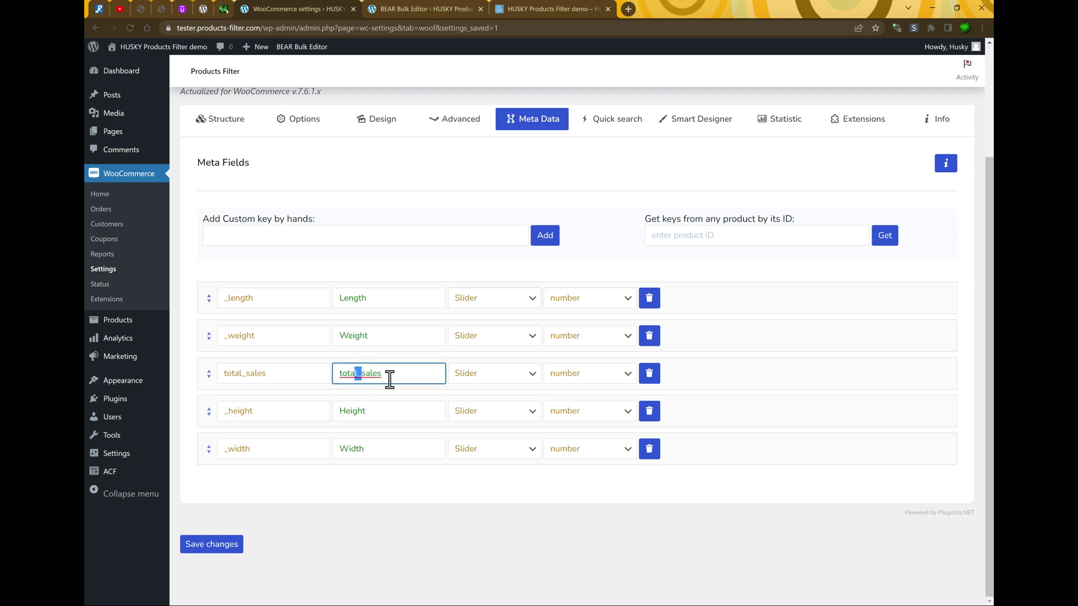
key("Home")
key("Delete")
type("T")
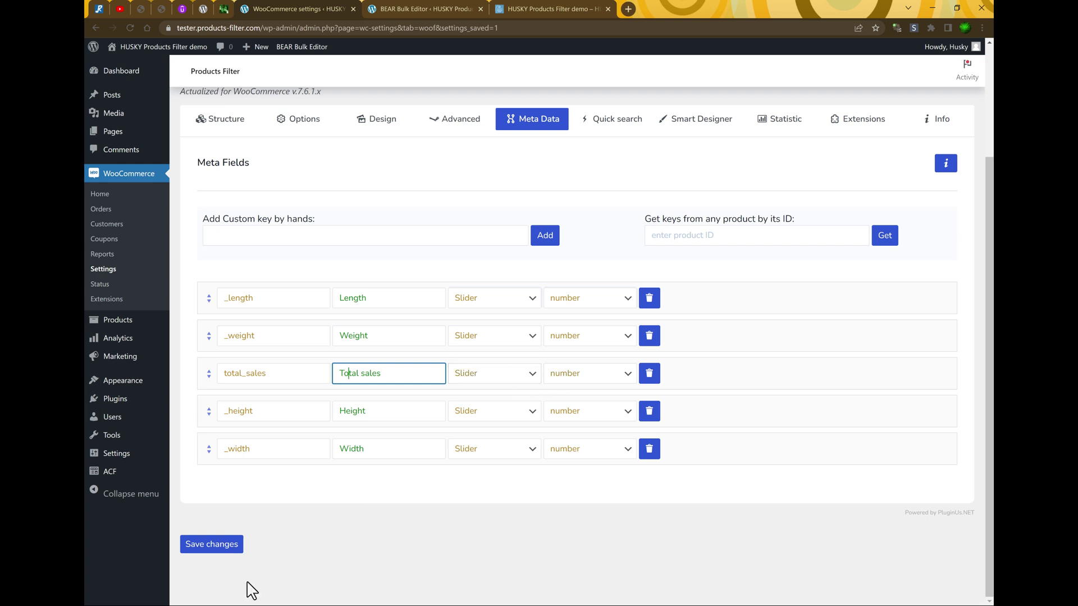
left_click(217, 549)
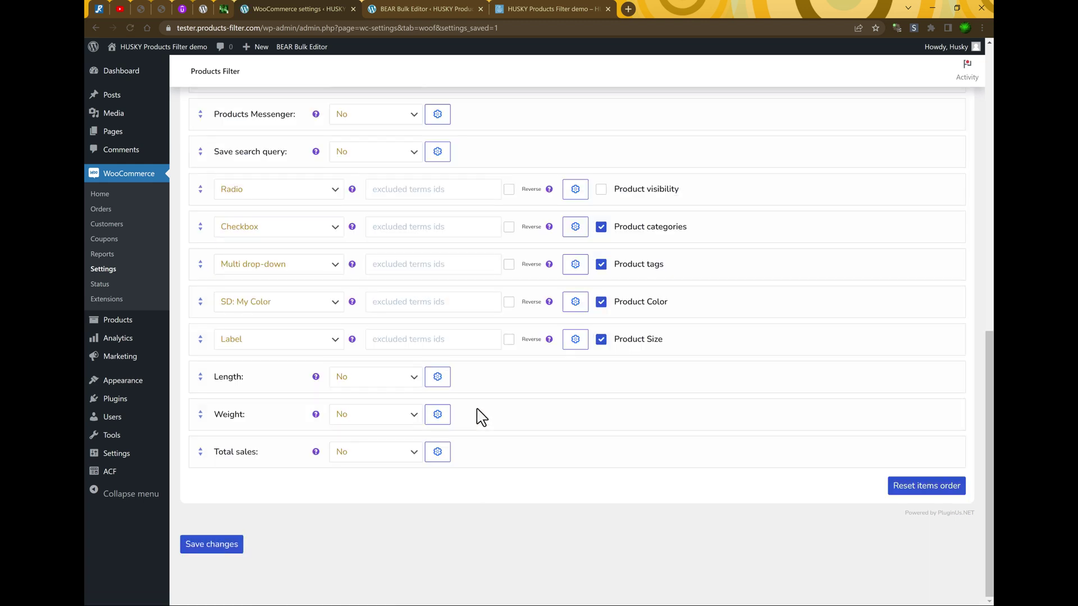
Switch the Length, Weight and Total sales filters to Yes and save the HUSKY settings
left_click(348, 383)
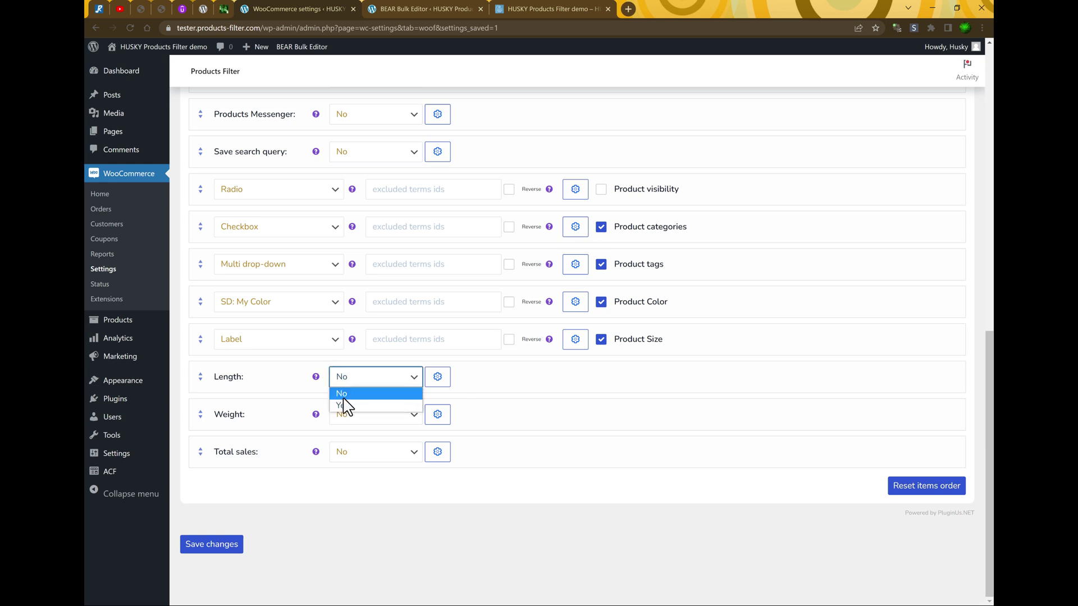
left_click(344, 405)
left_click(348, 418)
left_click(438, 376)
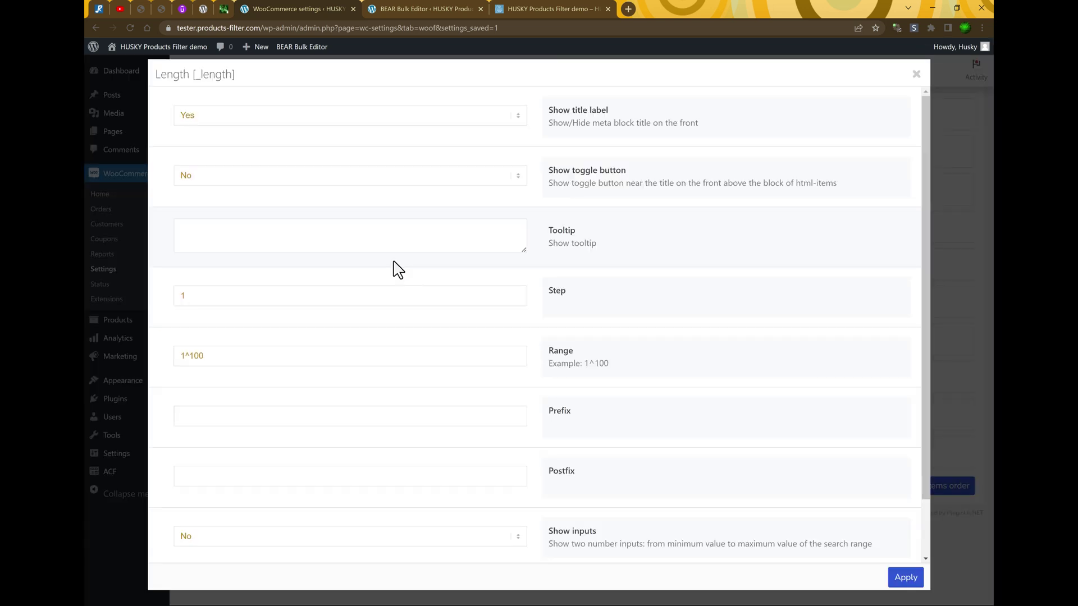
key("Escape")
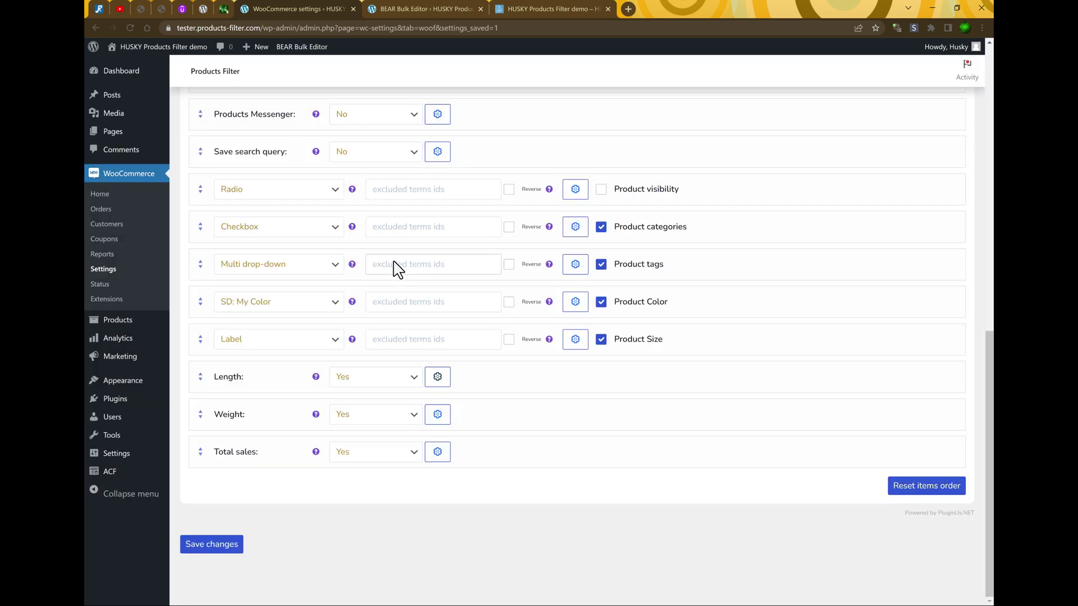
left_click(203, 545)
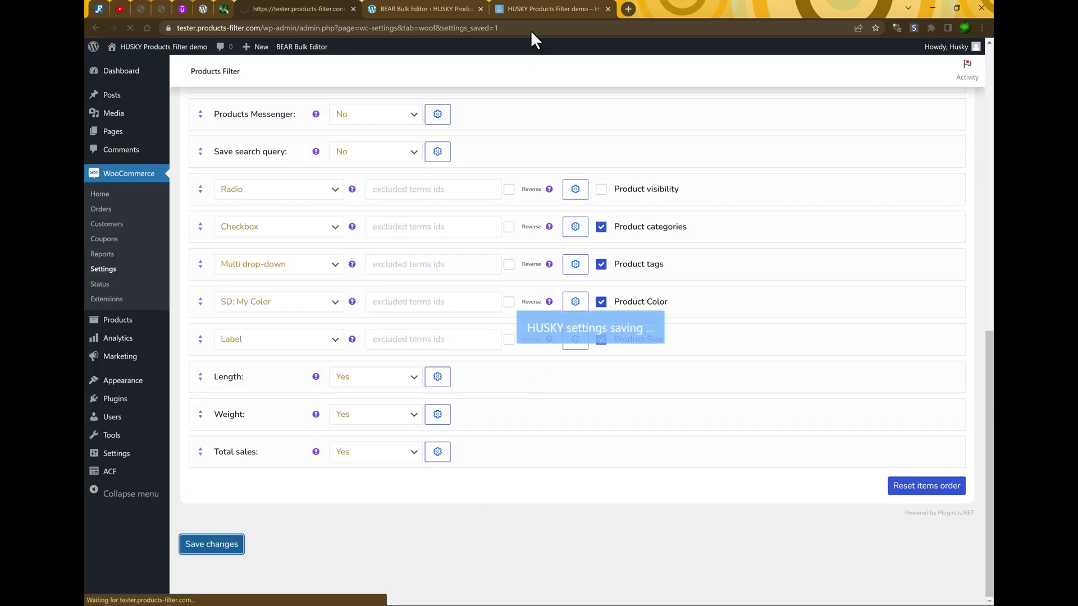
left_click(521, 8)
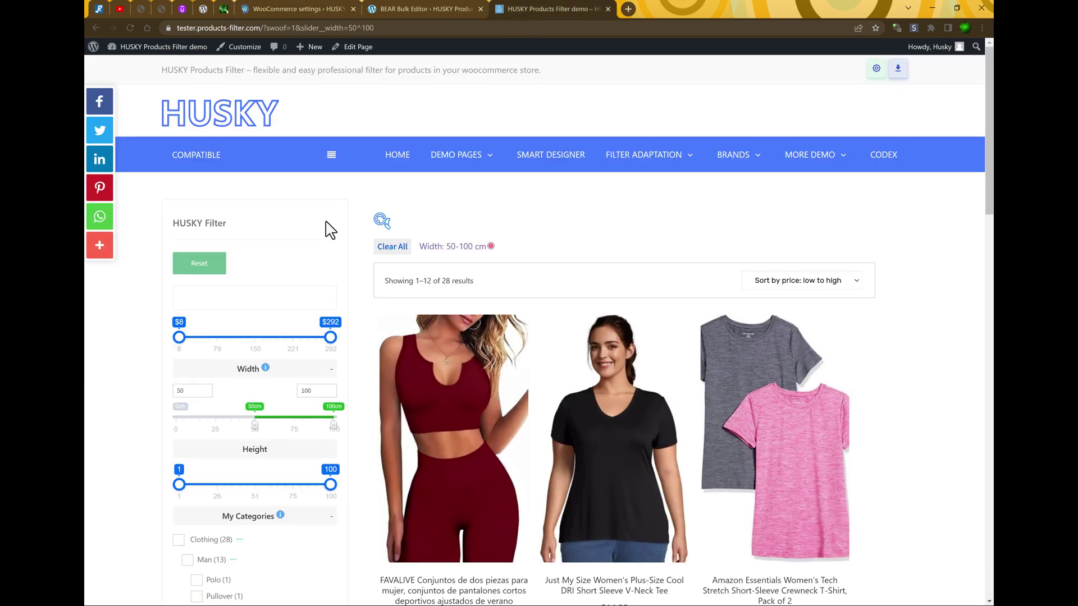
Reload the shop, narrow Length to 1–49 and raise the minimum Weight to 9
left_click(202, 117)
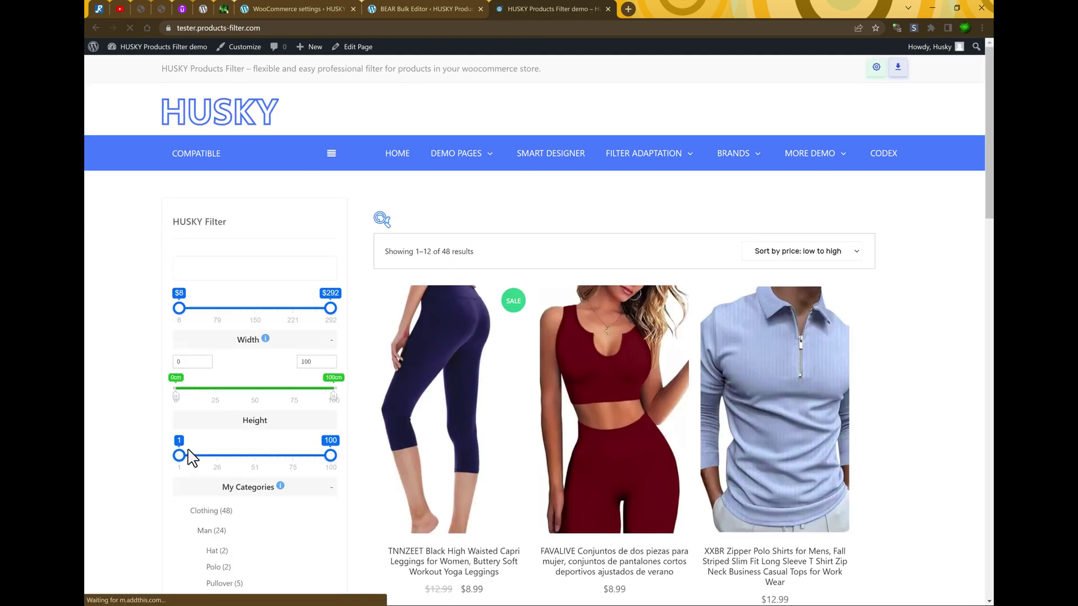
scroll(179, 427, "down", 15)
scroll(175, 437, "down", 3)
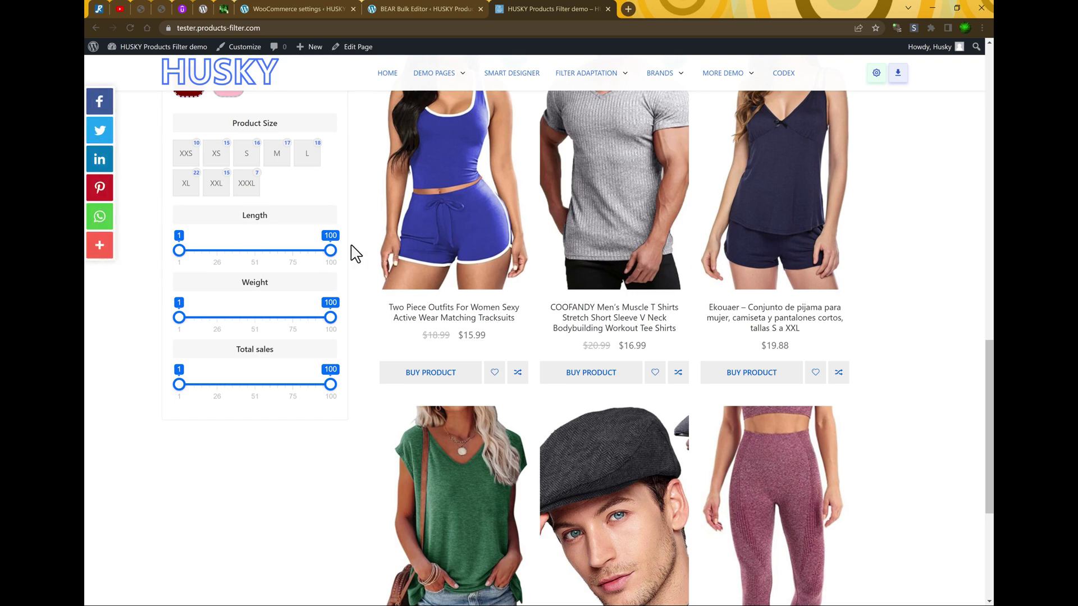
left_click_drag(331, 251, 253, 250)
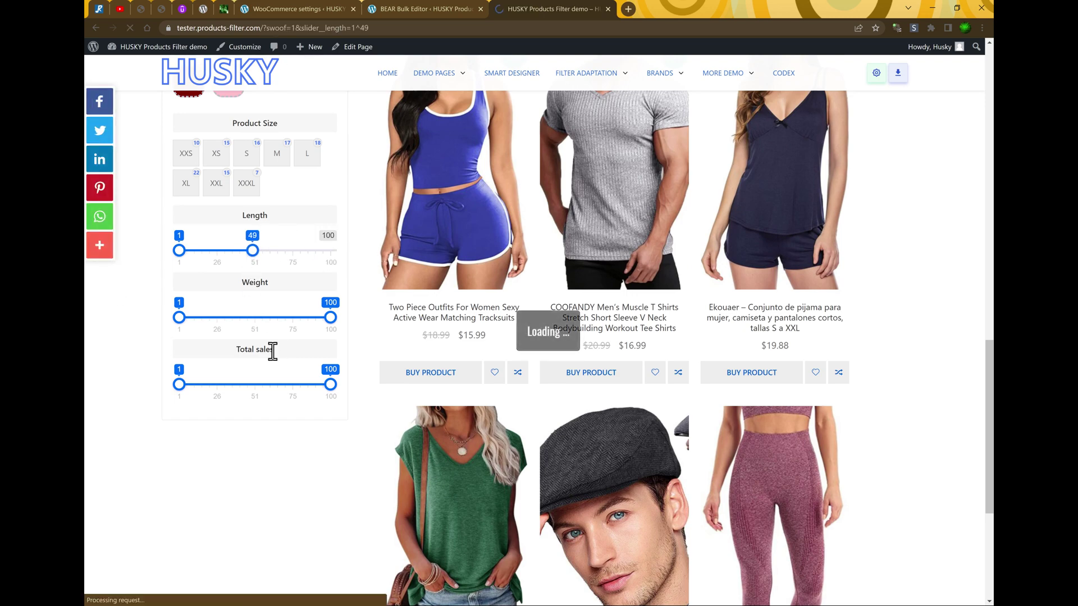
scroll(270, 360, "down", 9)
scroll(258, 387, "down", 10)
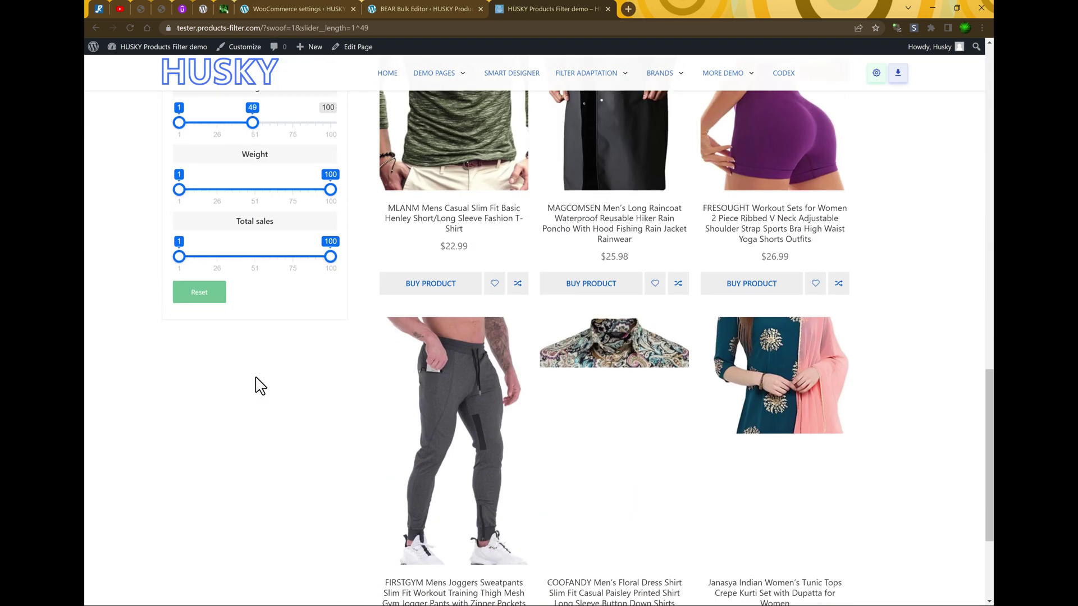
left_click_drag(181, 188, 193, 191)
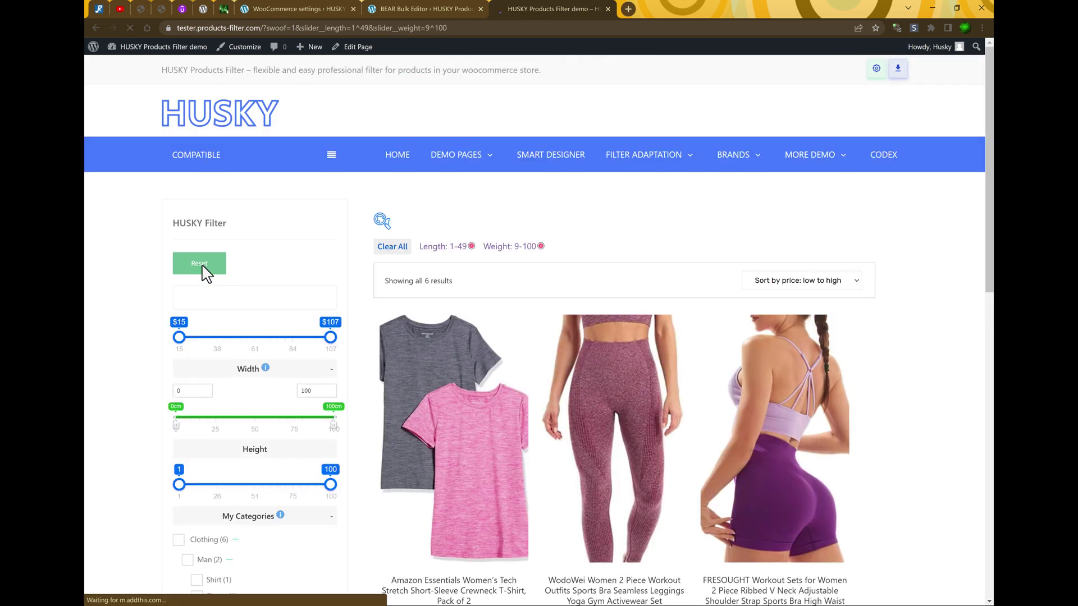
Reset the filters and set Total sales to 1–52, leaving 7 products
scroll(202, 301, "down", 7)
scroll(163, 303, "down", 5)
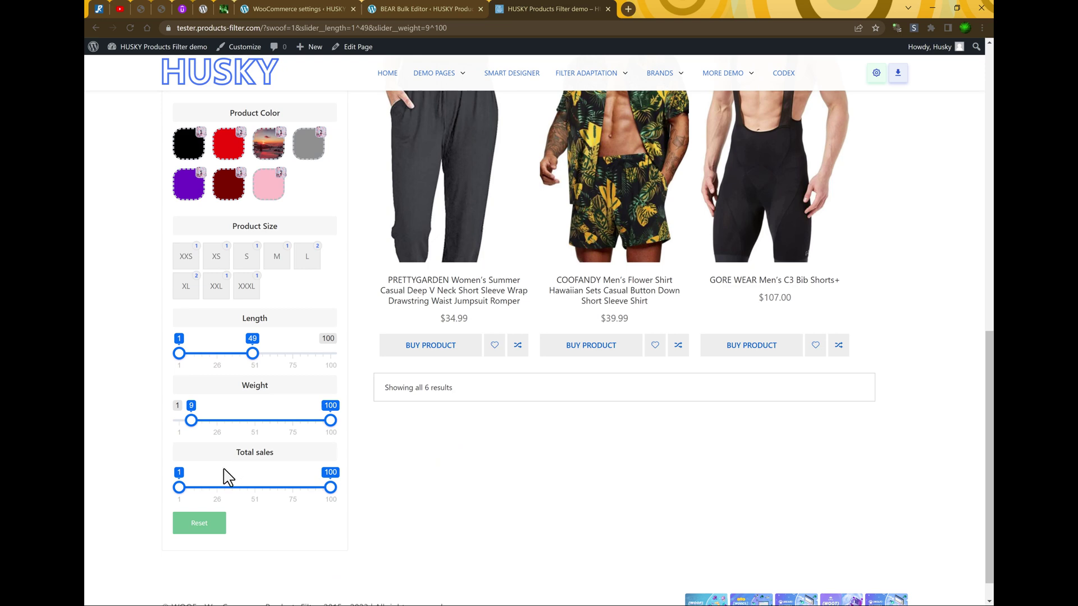
left_click(202, 524)
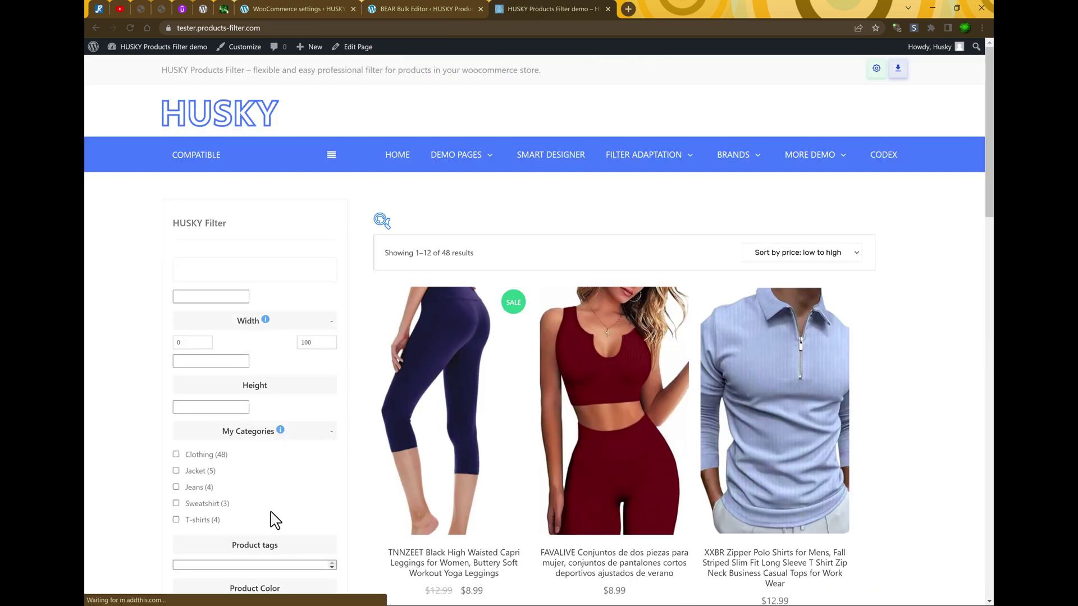
scroll(269, 516, "down", 10)
scroll(283, 514, "down", 1)
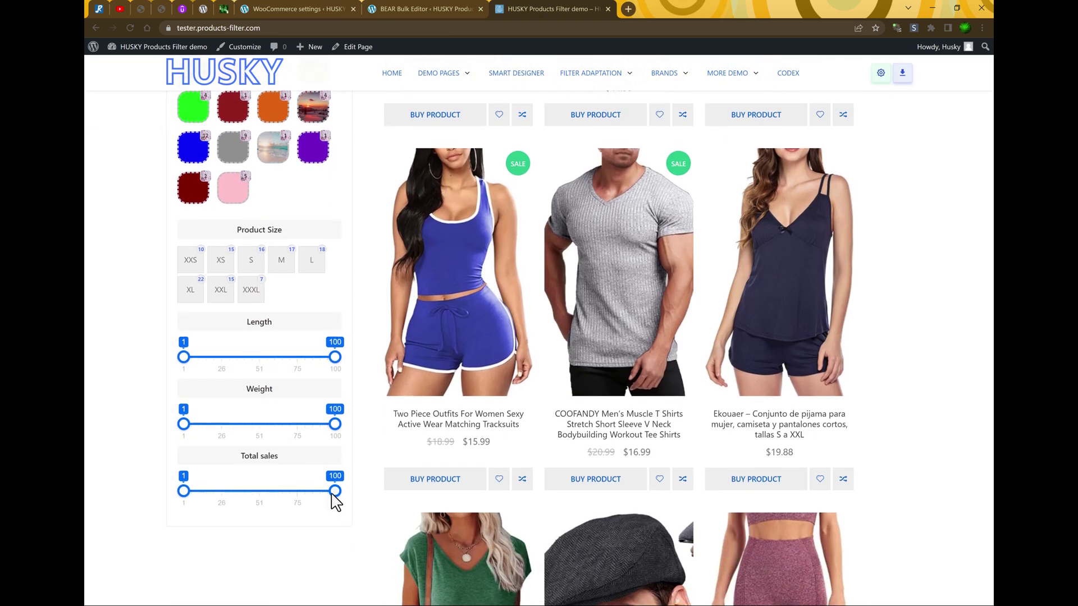
left_click_drag(331, 492, 258, 494)
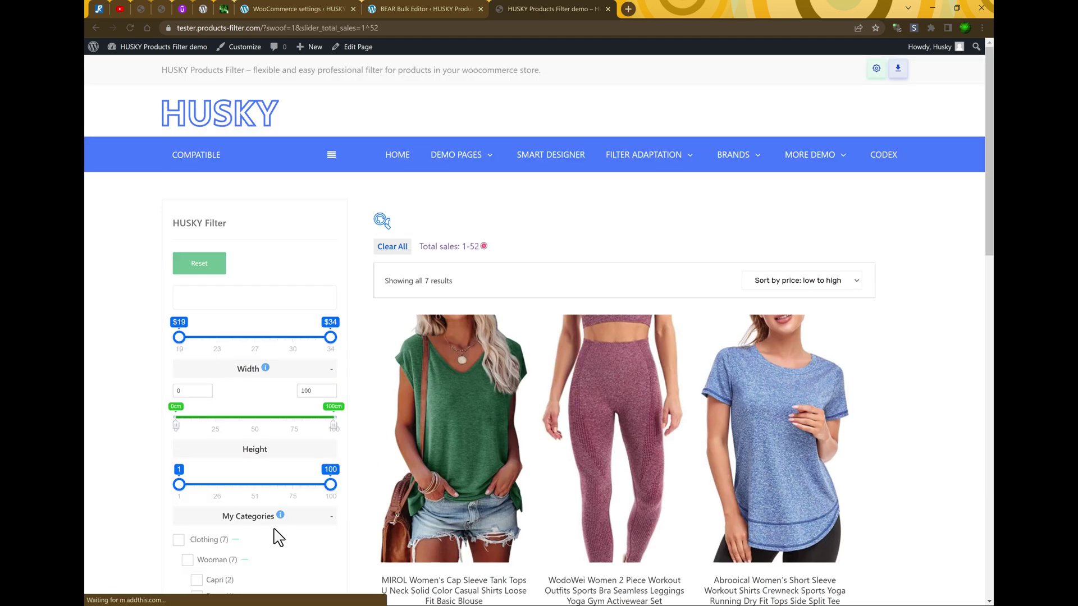
left_click(406, 9)
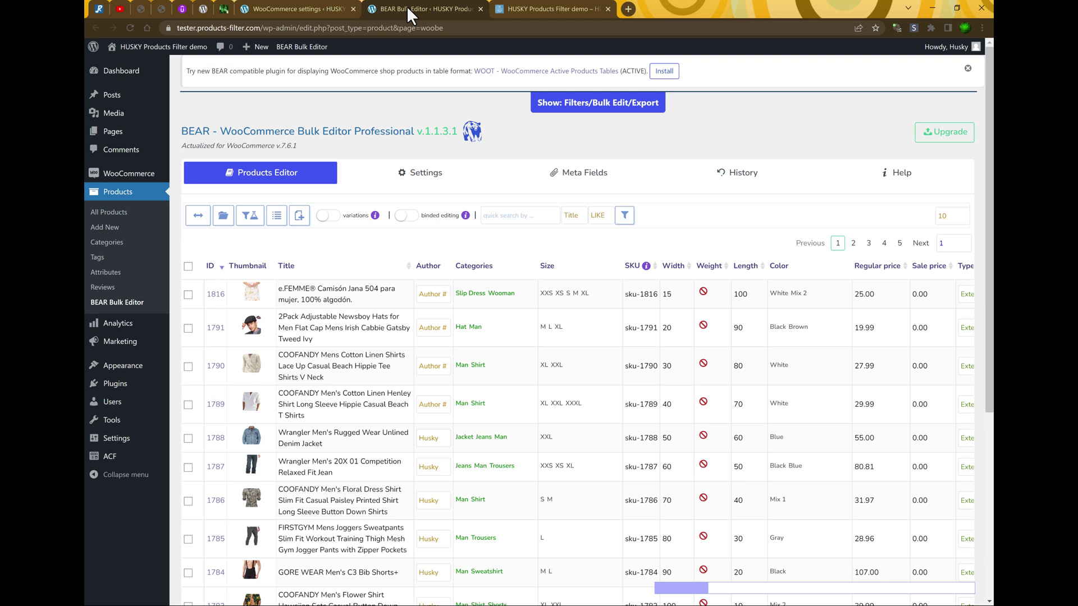
Add a _hello custom meta key titled Hello in HUSKY Meta Data and save
left_click(306, 6)
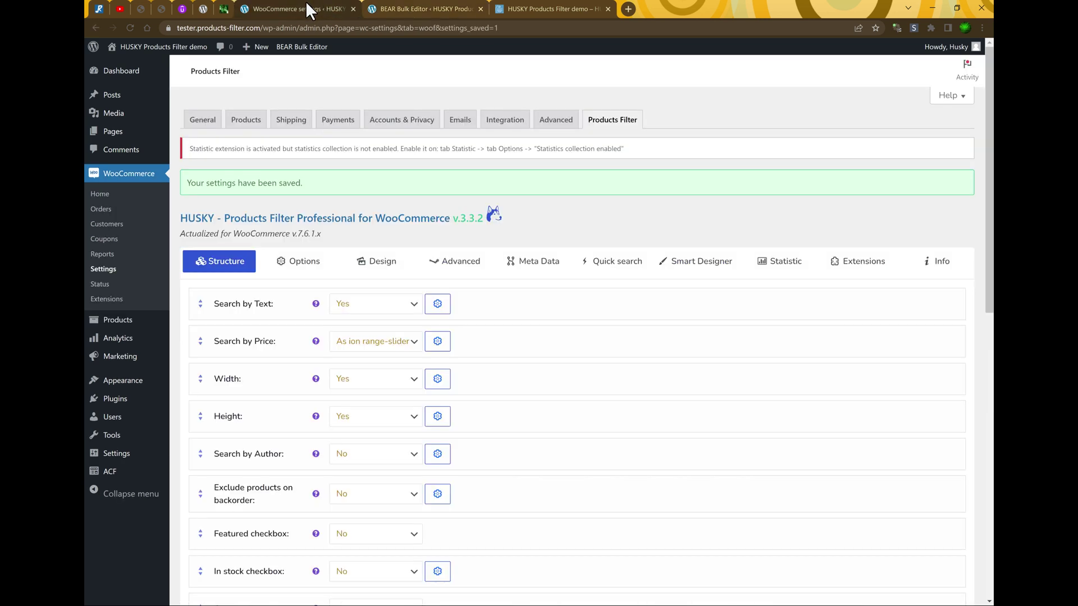
left_click(538, 268)
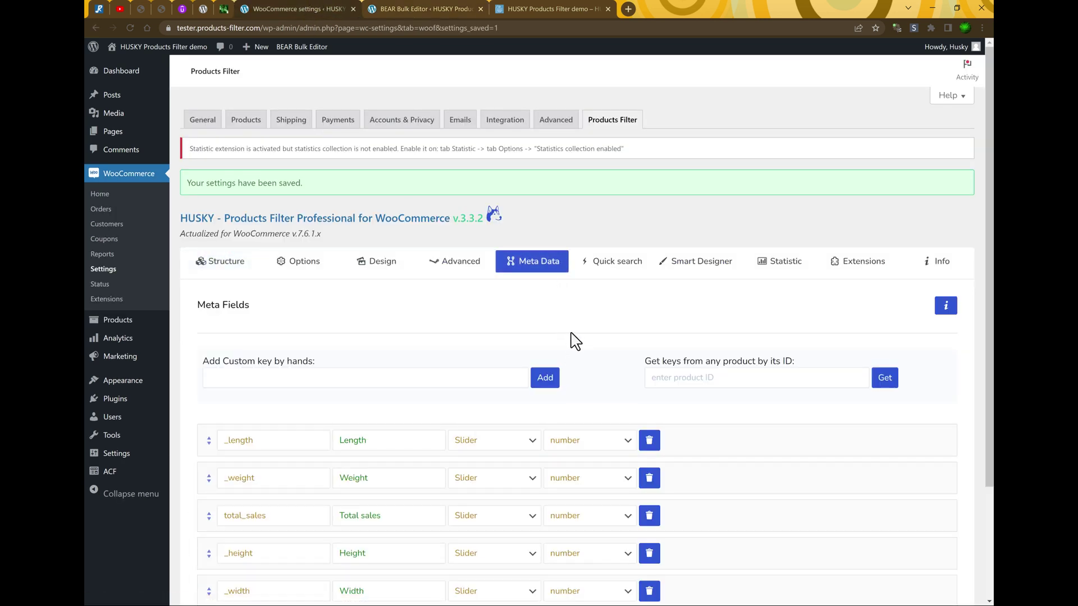
left_click(262, 376)
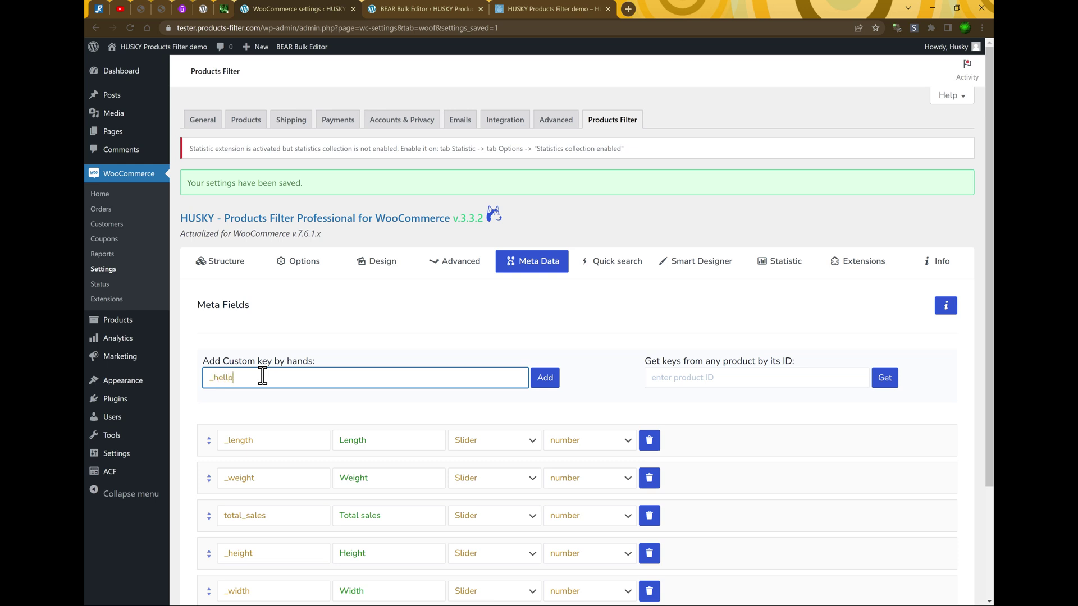
left_click(545, 378)
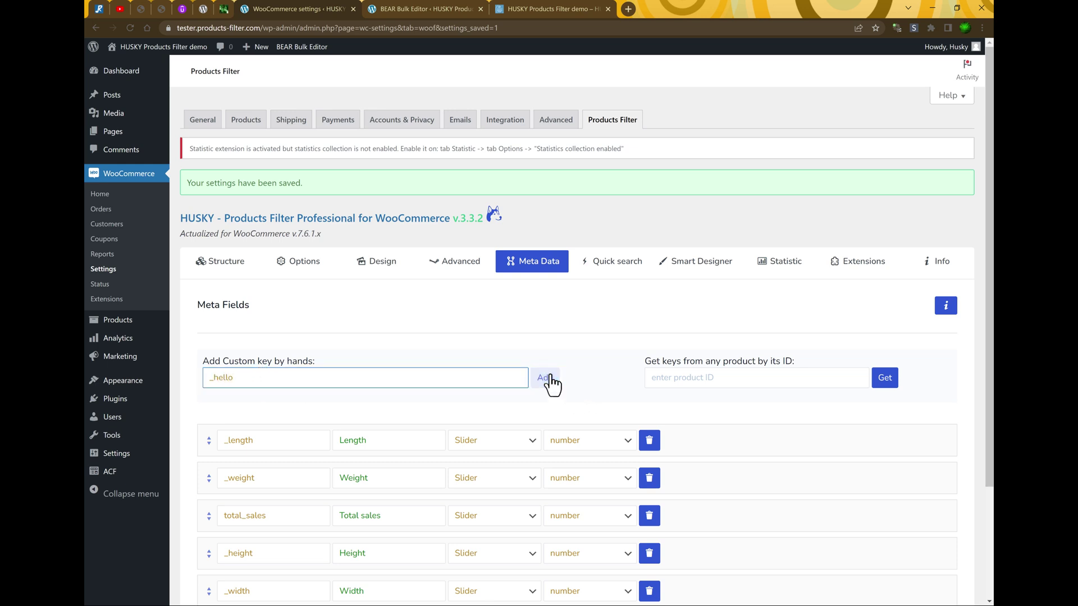
left_click_drag(348, 441, 314, 442)
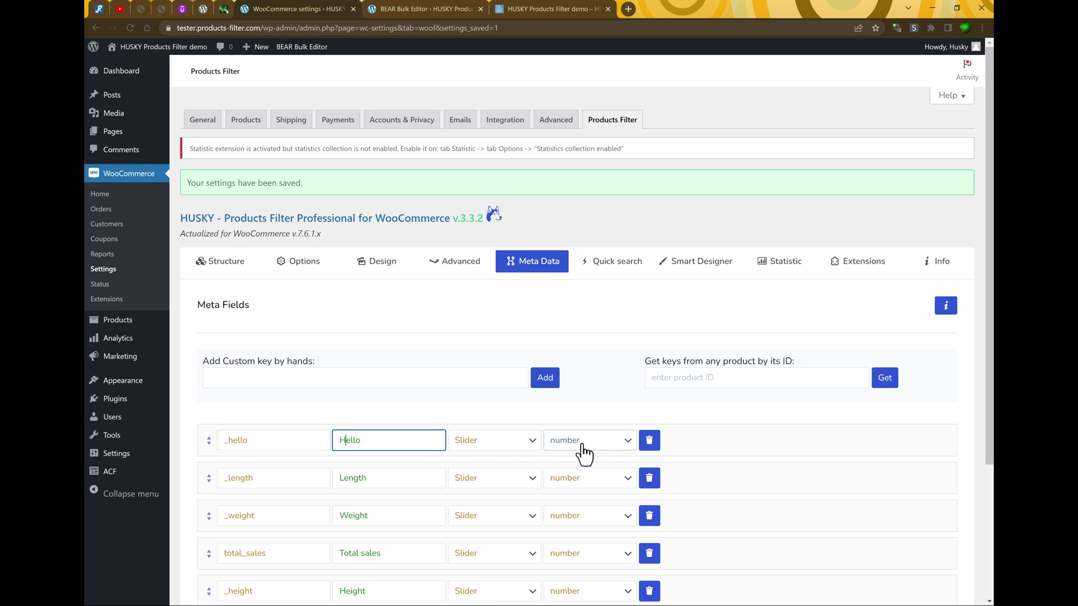
scroll(573, 456, "down", 3)
left_click(224, 552)
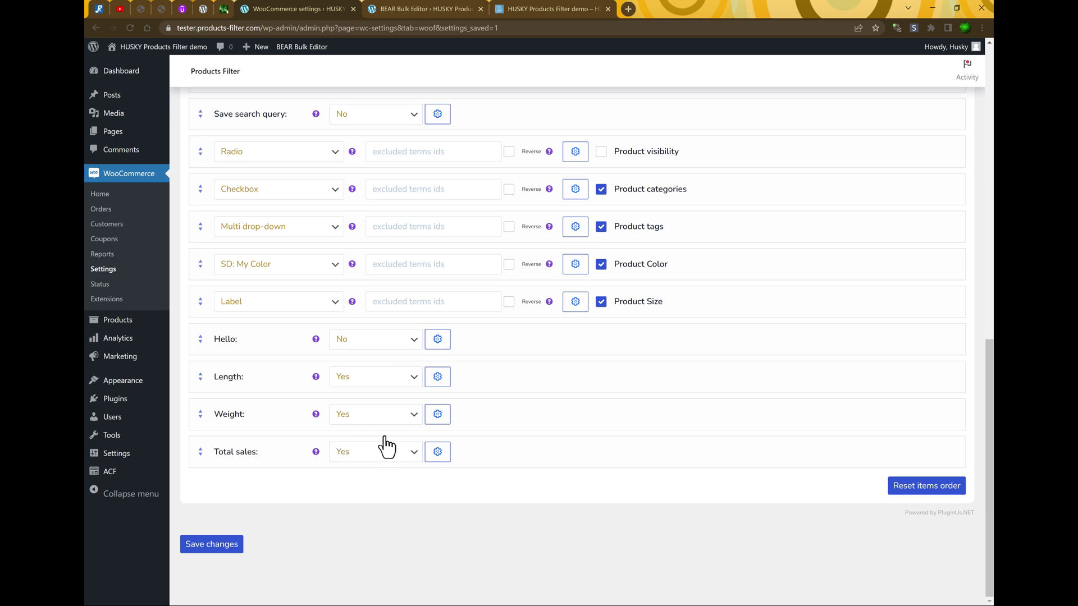
Set the Hello filter to Yes in the structure and save the settings
left_click(364, 343)
left_click(366, 365)
left_click(216, 552)
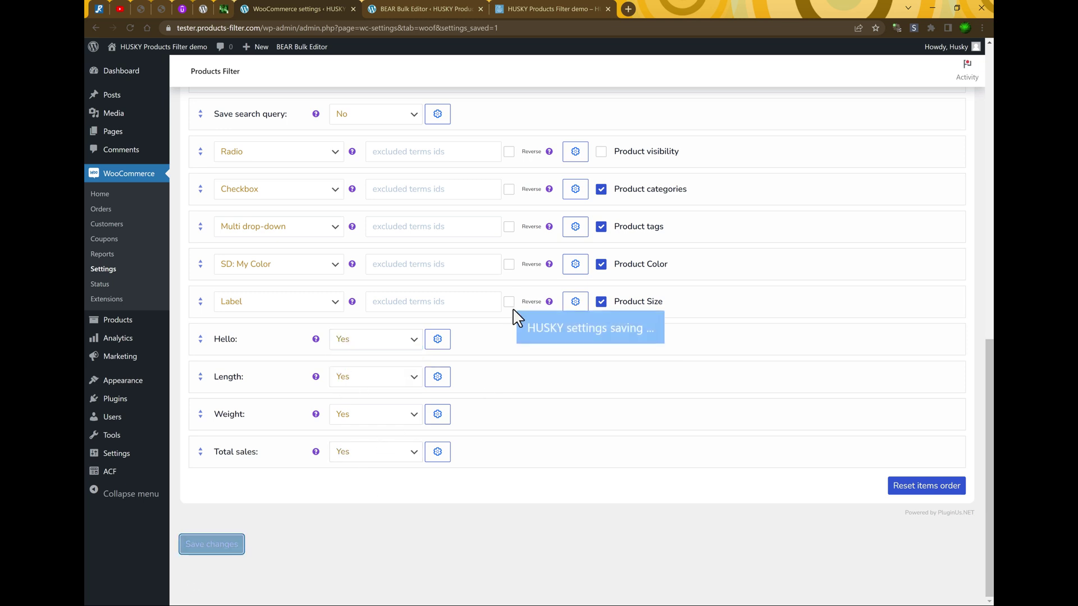
left_click(521, 8)
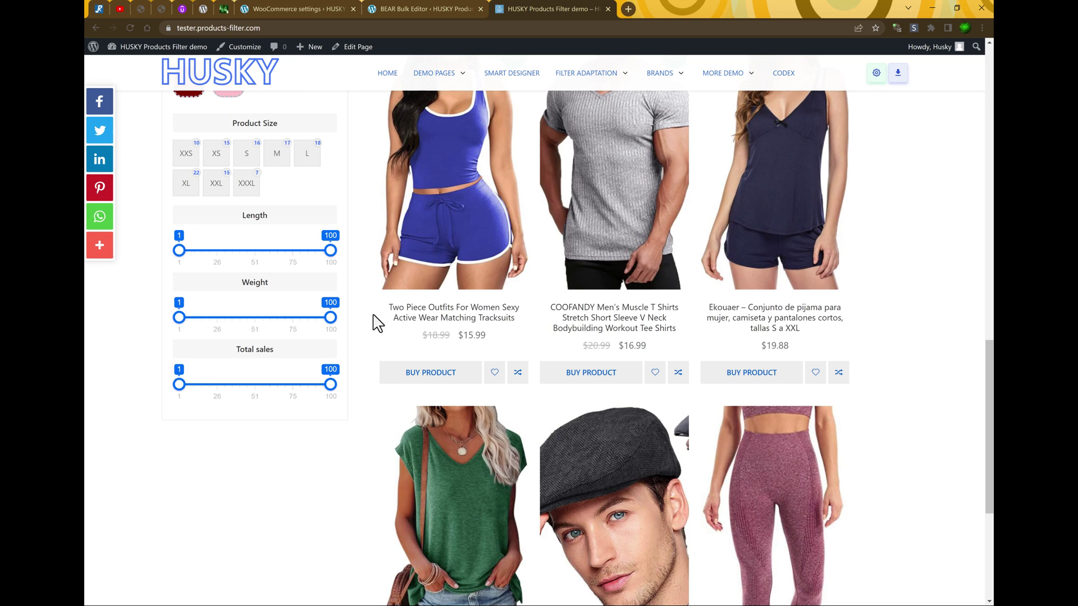
Switch from the shop's filter sidebar to the BEAR Bulk Editor products table
left_click(427, 9)
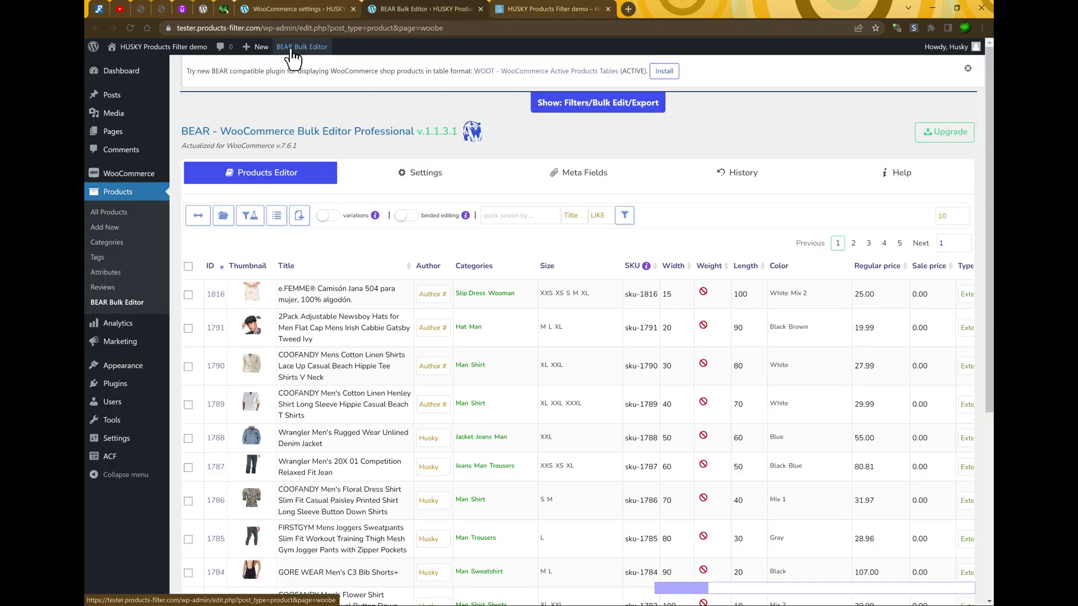
Add _hello as a new meta field in BEAR's Meta Fields settings
left_click(584, 174)
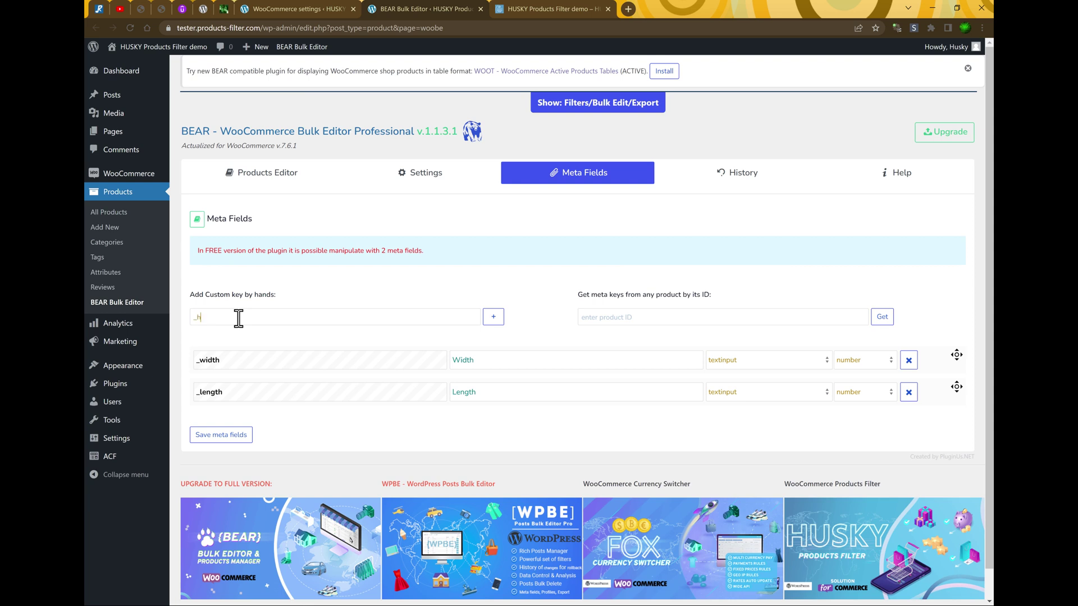
left_click(238, 318)
type("_hello")
key("Return")
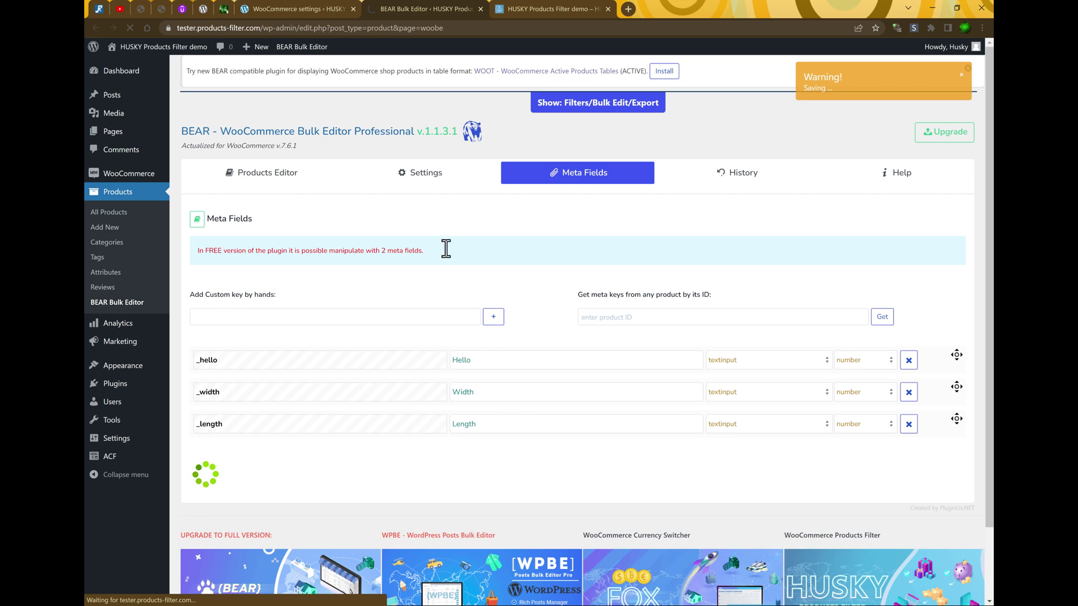
Turn on the Hello column and save all BEAR settings
left_click(273, 248)
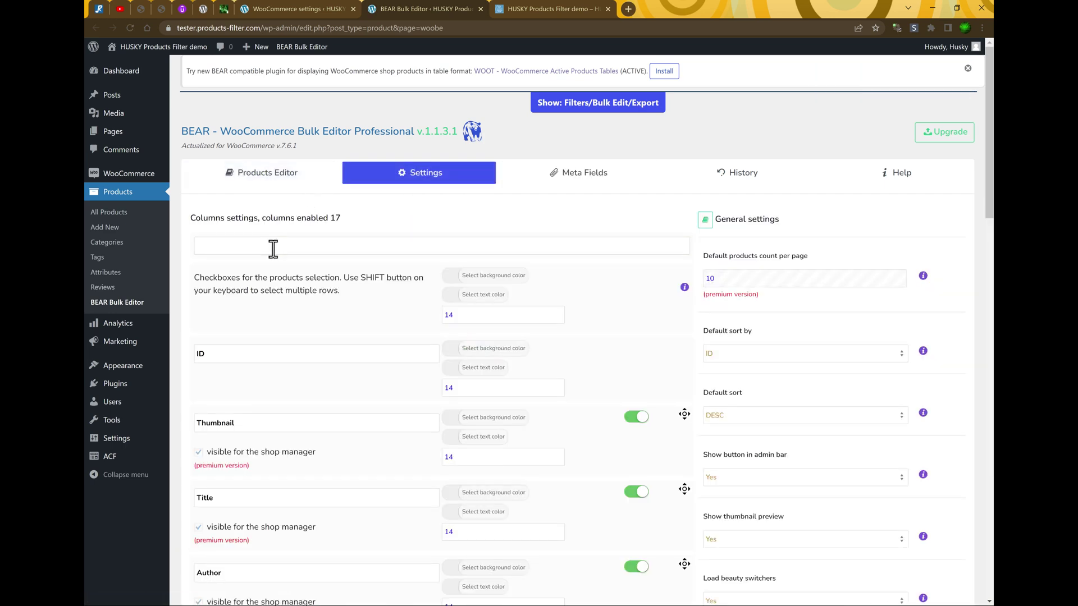
type("Hello")
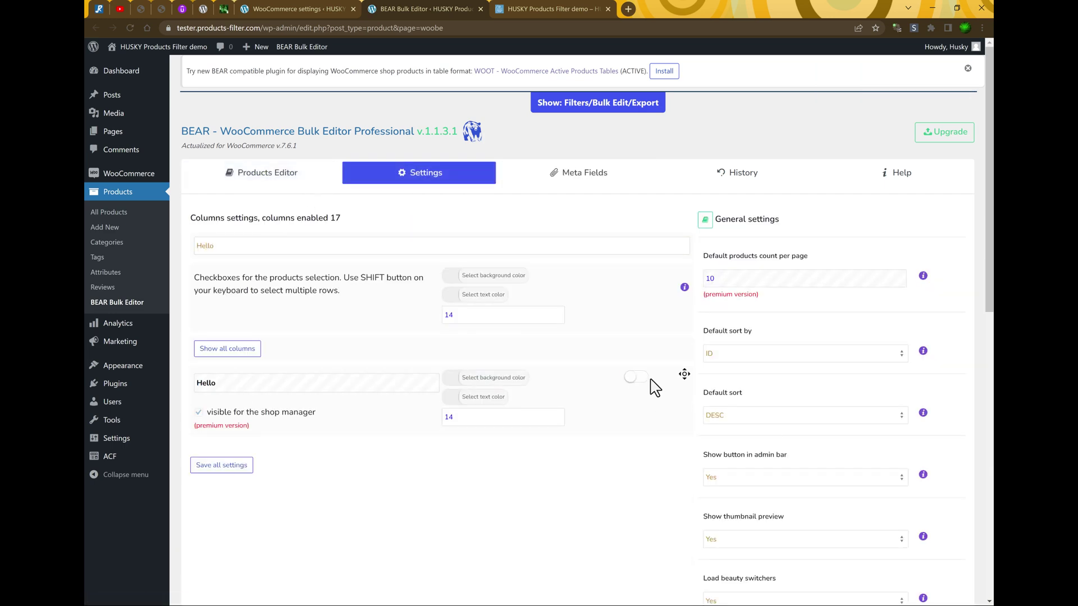
left_click(642, 377)
left_click(219, 465)
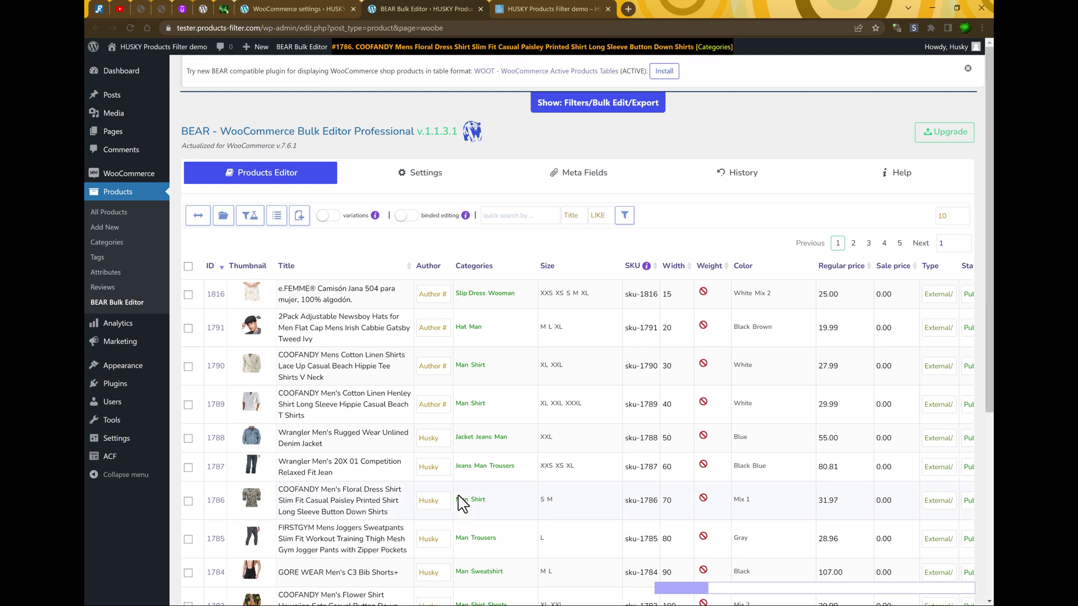
Bulk edit the ten checked products to increase Hello by 5, confirming the edit
left_click_drag(681, 588, 947, 590)
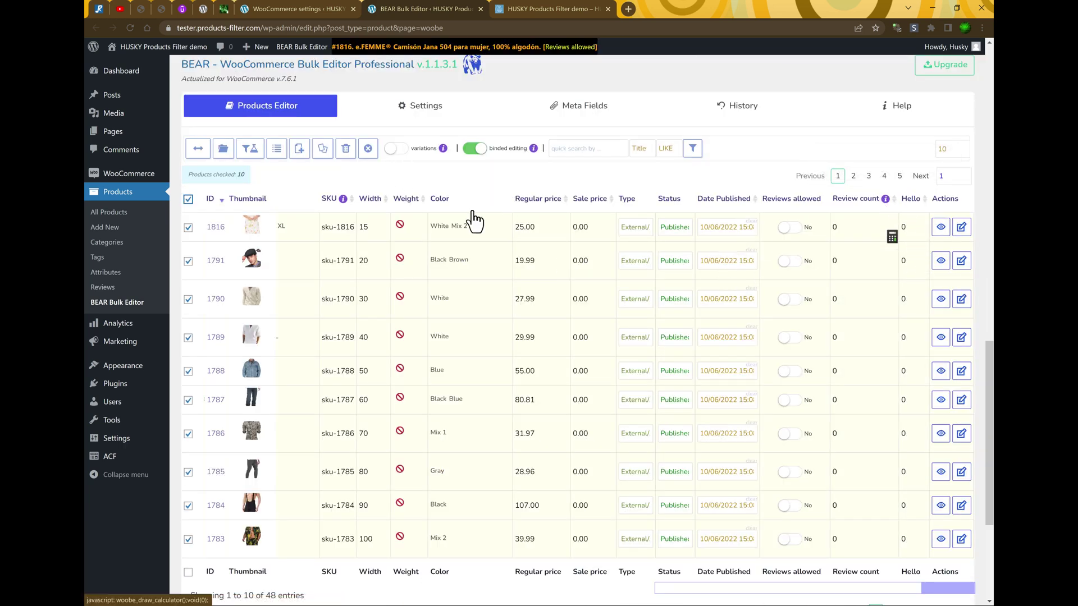
scroll(736, 173, "up", 5)
scroll(736, 172, "up", 9)
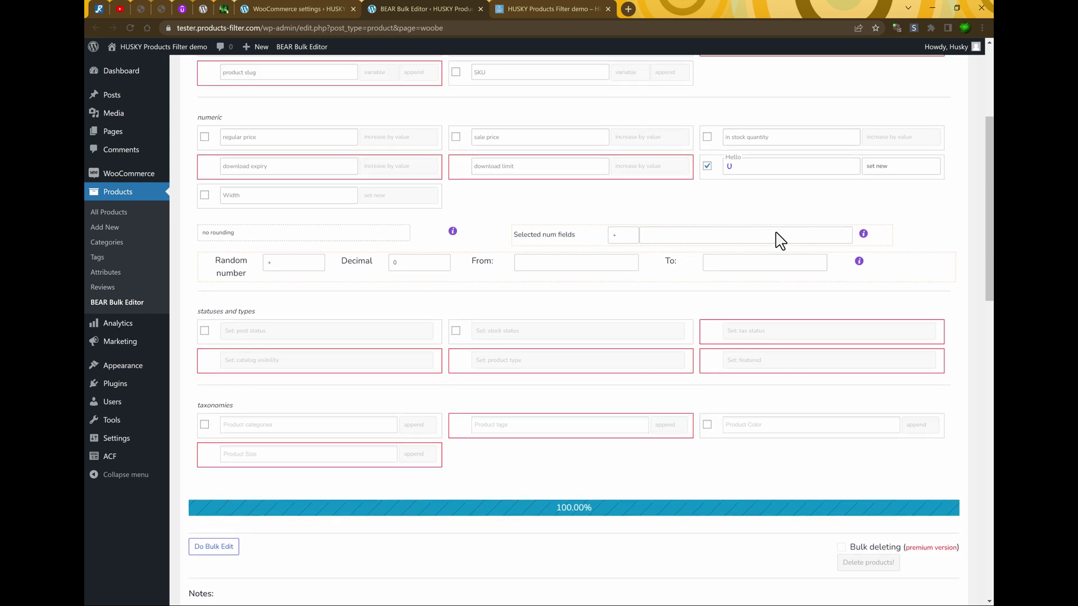
double_click(748, 220)
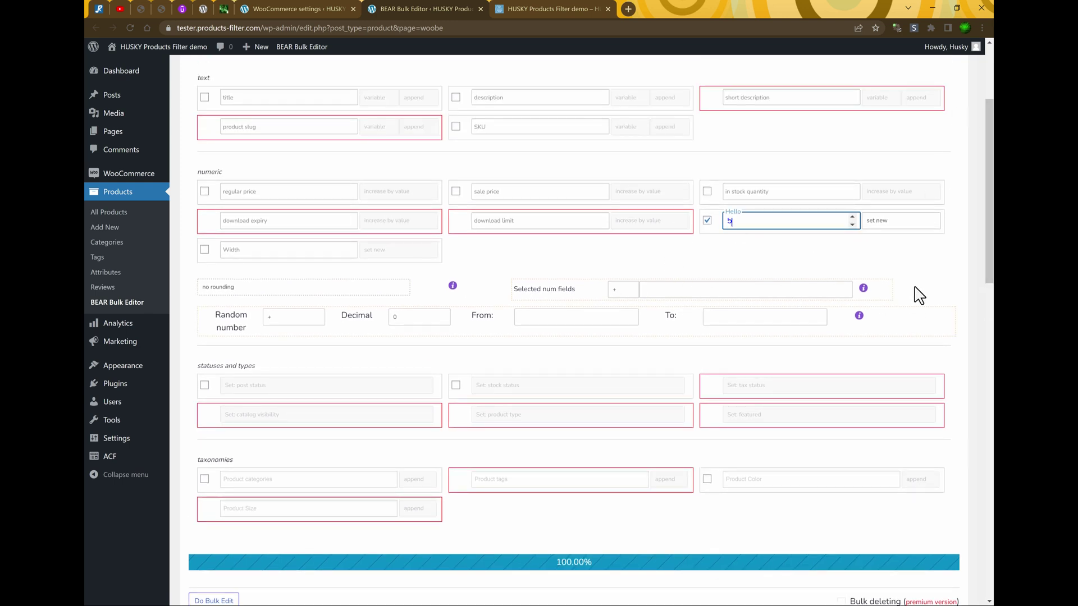
left_click(894, 223)
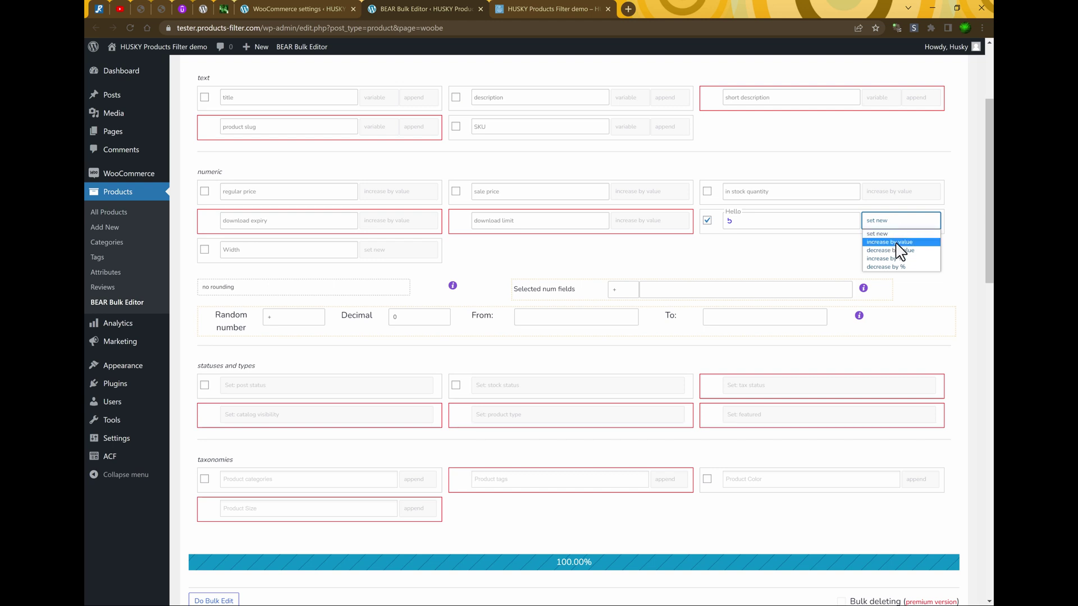
left_click(899, 242)
scroll(618, 303, "down", 10)
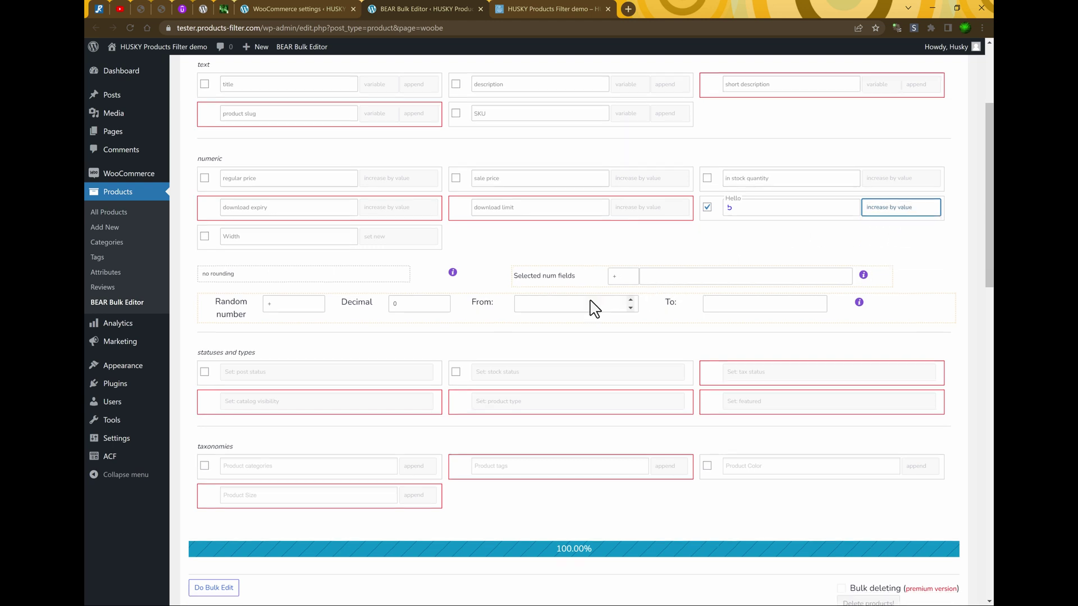
scroll(286, 215, "up", 3)
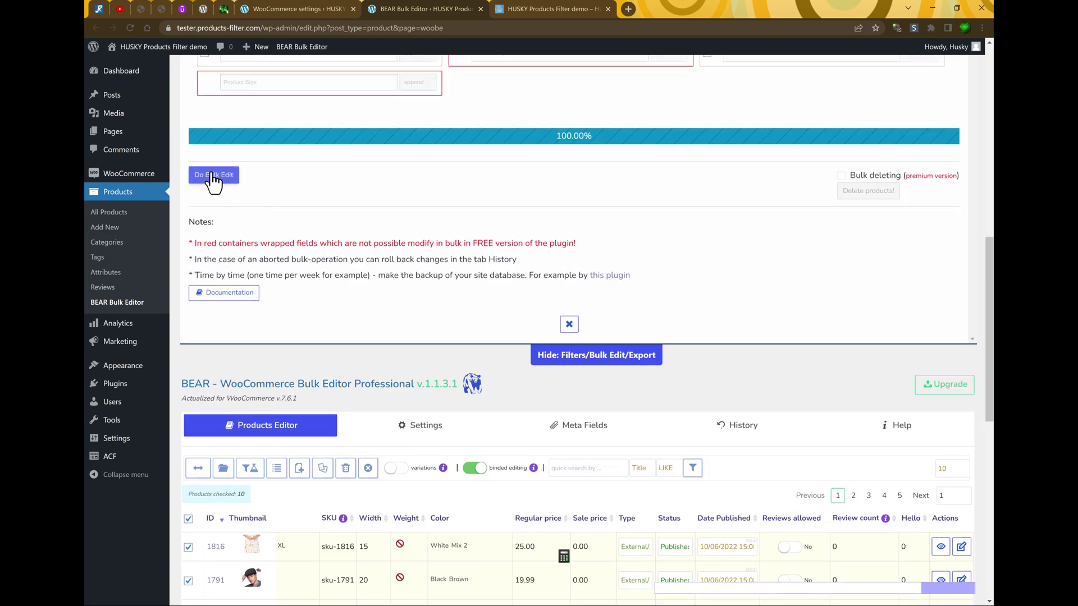
left_click(217, 174)
left_click(588, 117)
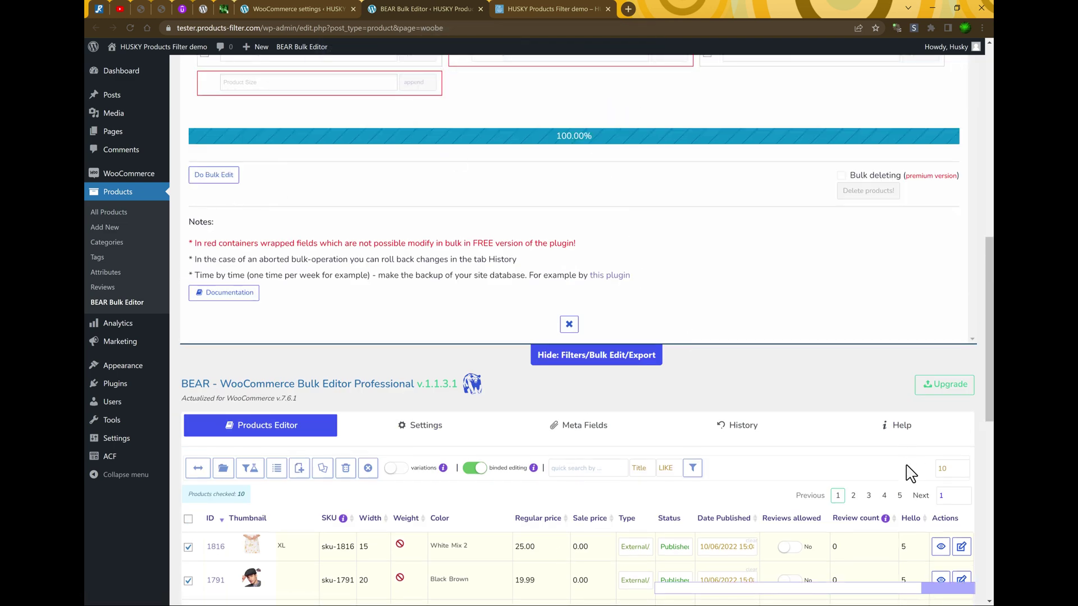
Reload the demo shop to check the updated Hello values, then go back to BEAR
left_click(533, 8)
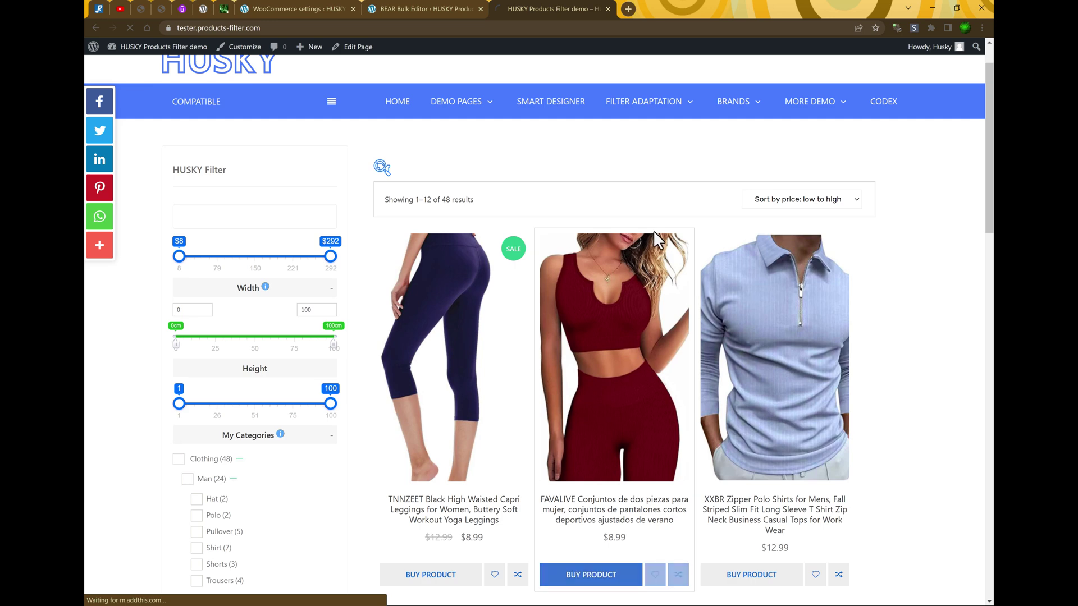
key("F5")
scroll(225, 249, "down", 10)
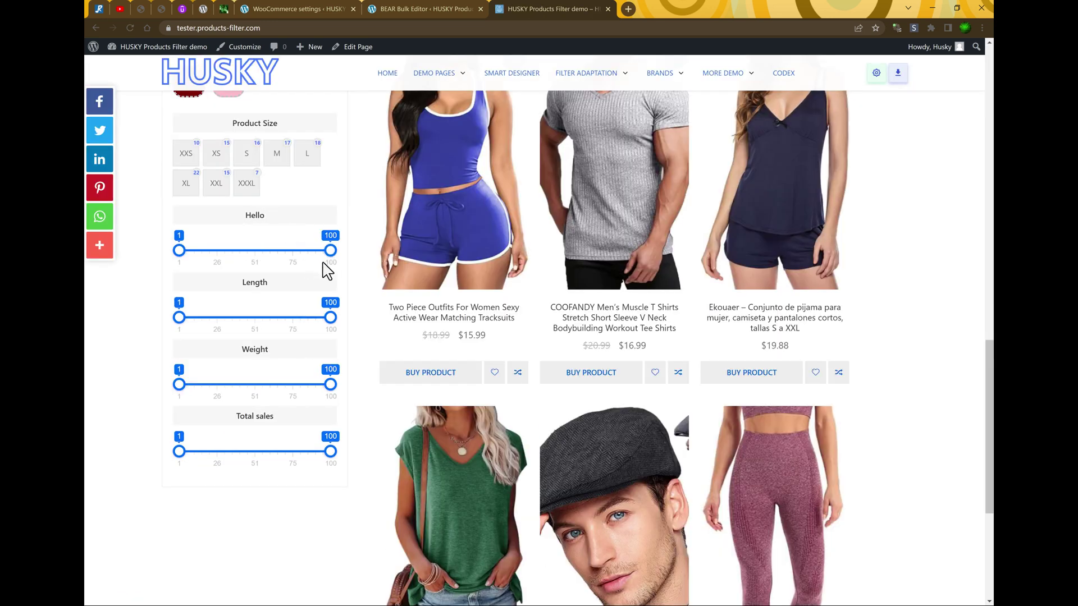
left_click(410, 8)
Set Hello to 1 for product 1816 and 25 for product 1791 inline
scroll(945, 470, "down", 6)
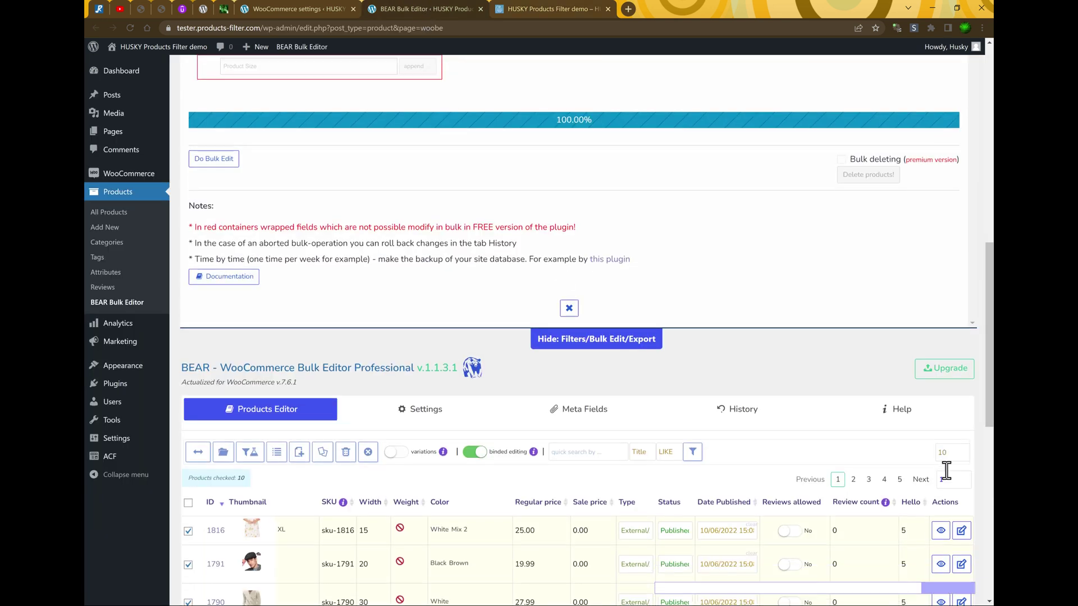
left_click(923, 230)
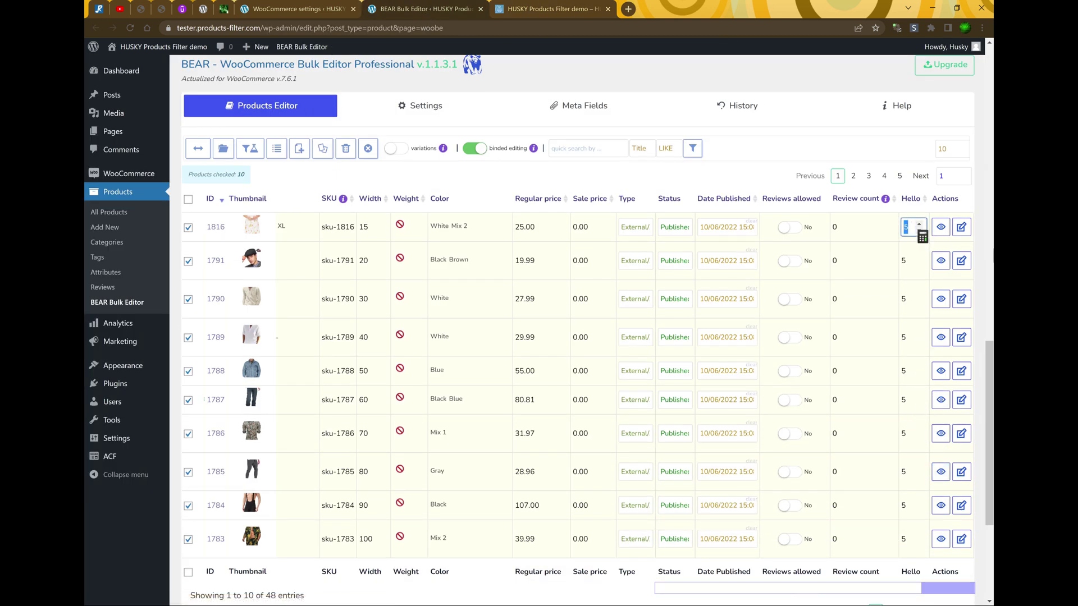
type("1")
key("Tab")
type("25")
key("Tab")
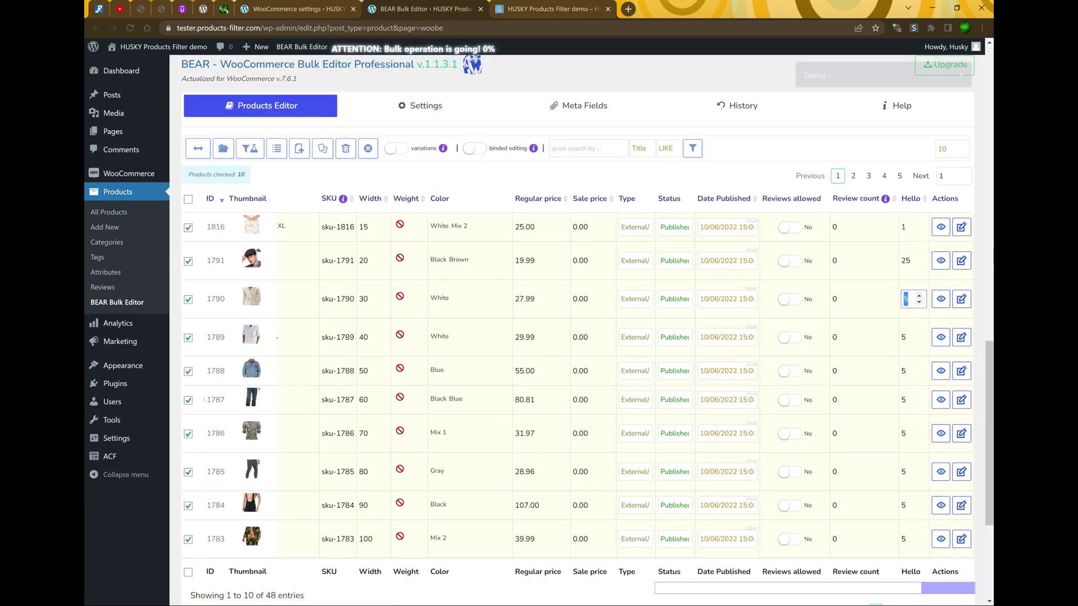
Filter the storefront's Hello slider to 1–23, leaving 9 products
key("ctrl+Tab")
scroll(342, 502, "down", 5)
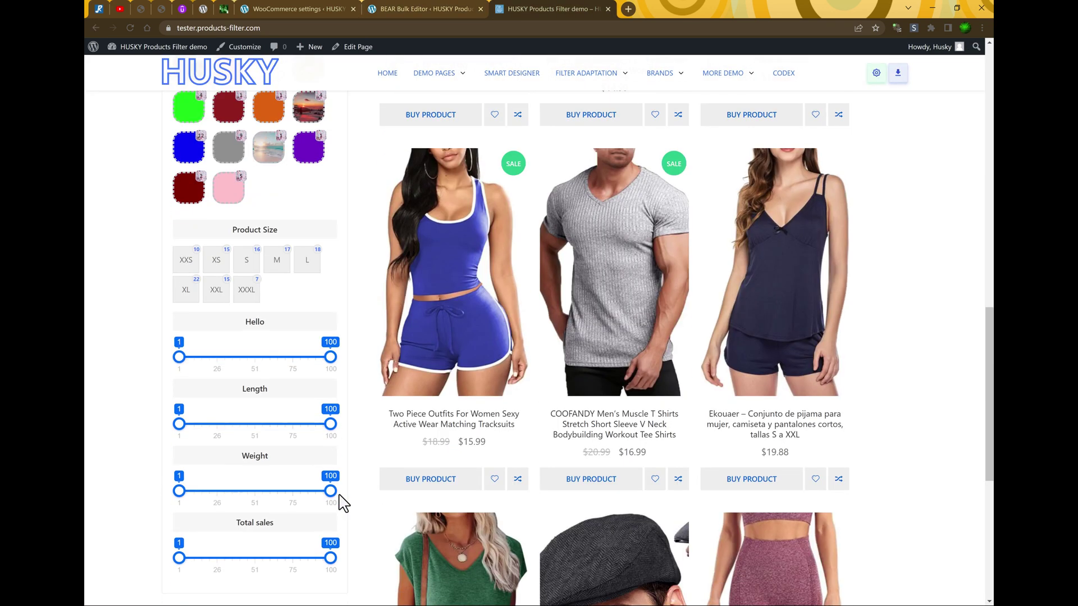
left_click_drag(330, 356, 212, 357)
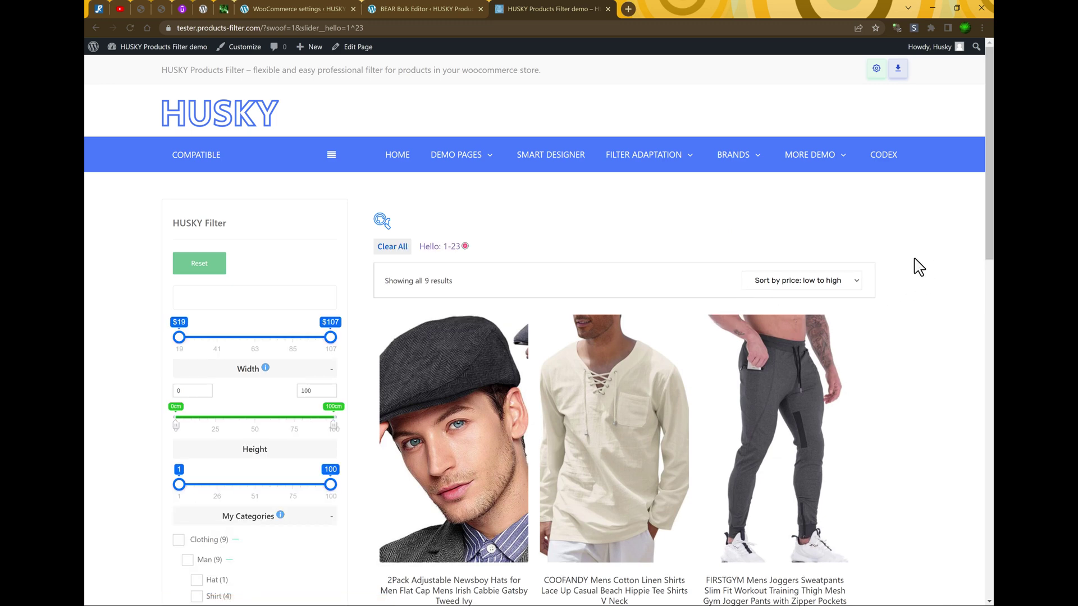
scroll(920, 315, "down", 4)
scroll(920, 337, "down", 4)
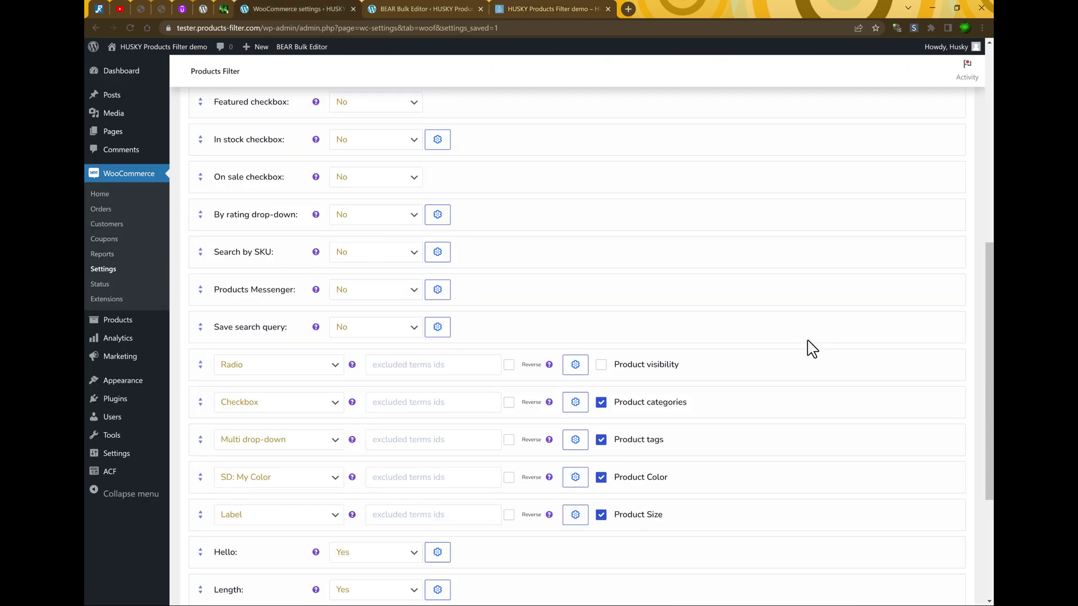
Check the ACF WOO Products group's Number field name, acf_number_field, then return to HUSKY settings
scroll(807, 349, "up", 15)
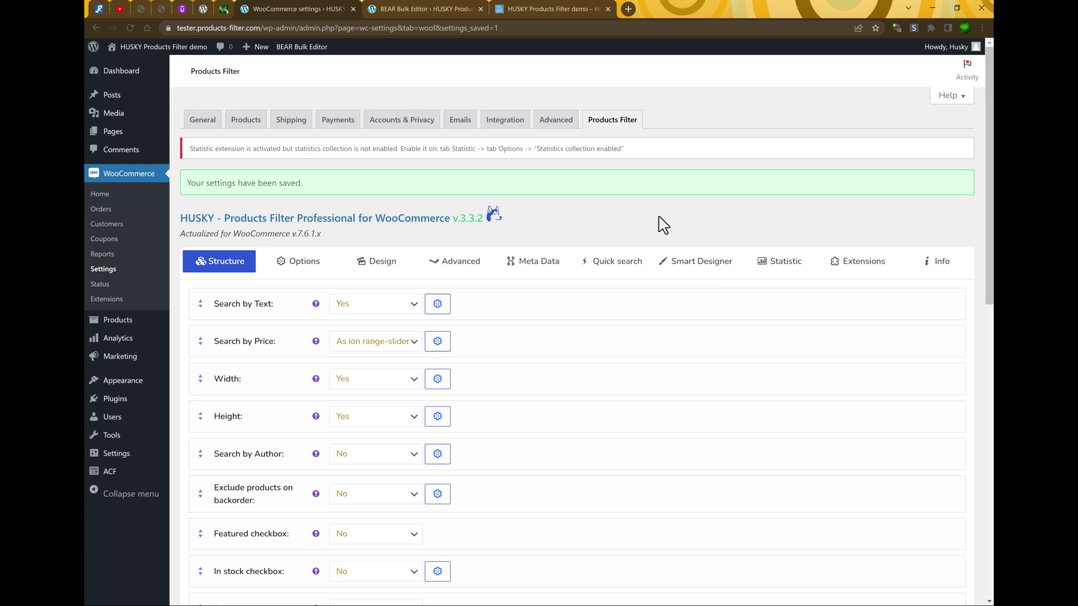
middle_click(109, 471)
left_click(427, 8)
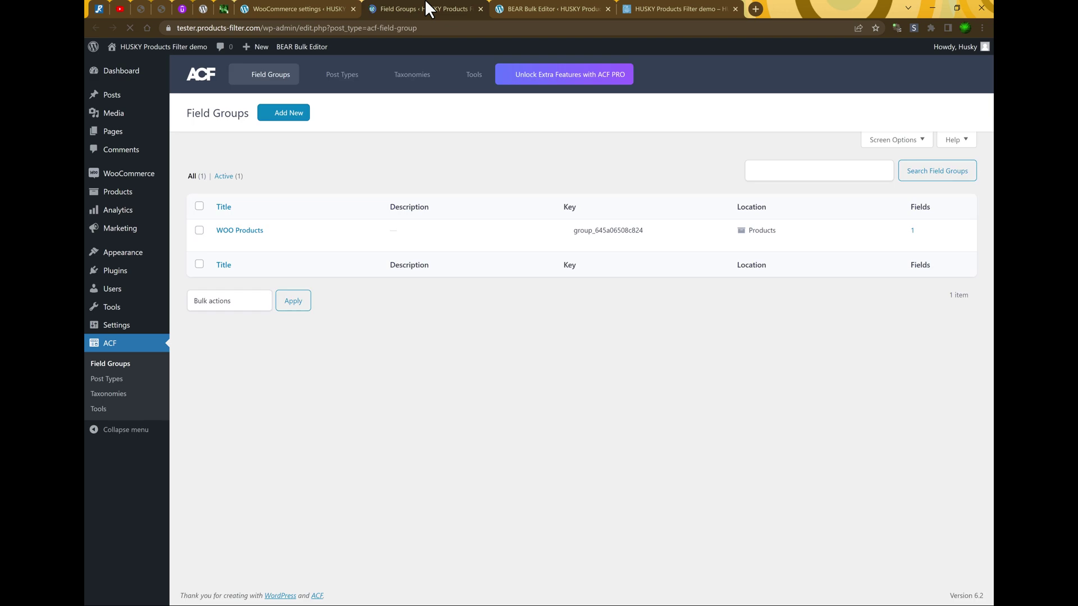
left_click(250, 231)
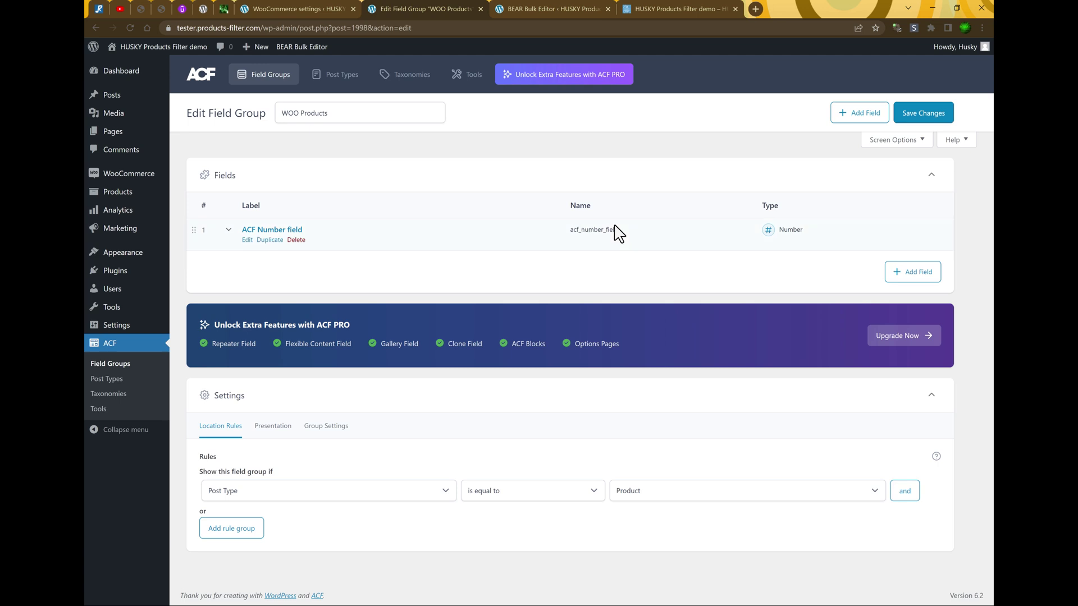
left_click(291, 7)
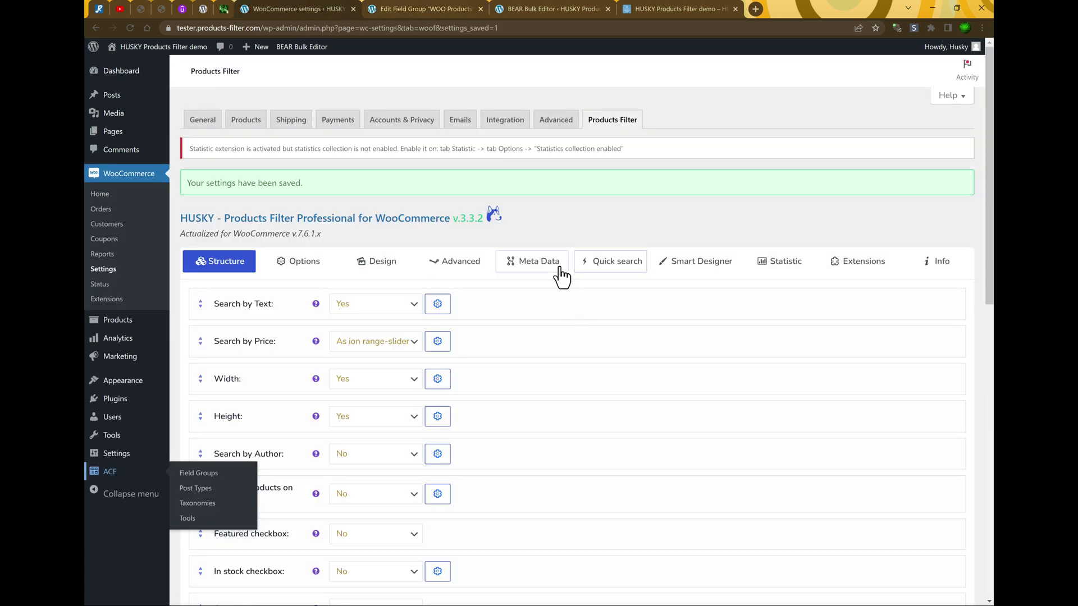
Add acf_number_field as a HUSKY meta filter of type Slider and save the settings
left_click(533, 272)
scroll(319, 377, "down", 1)
scroll(320, 378, "down", 1)
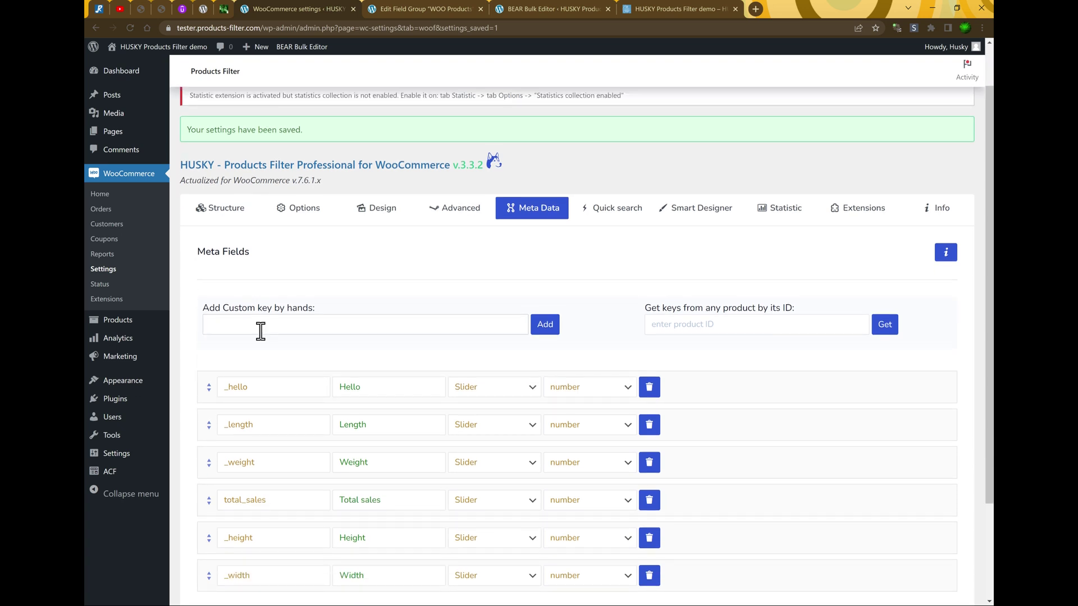
left_click(261, 331)
type("acf_number_field")
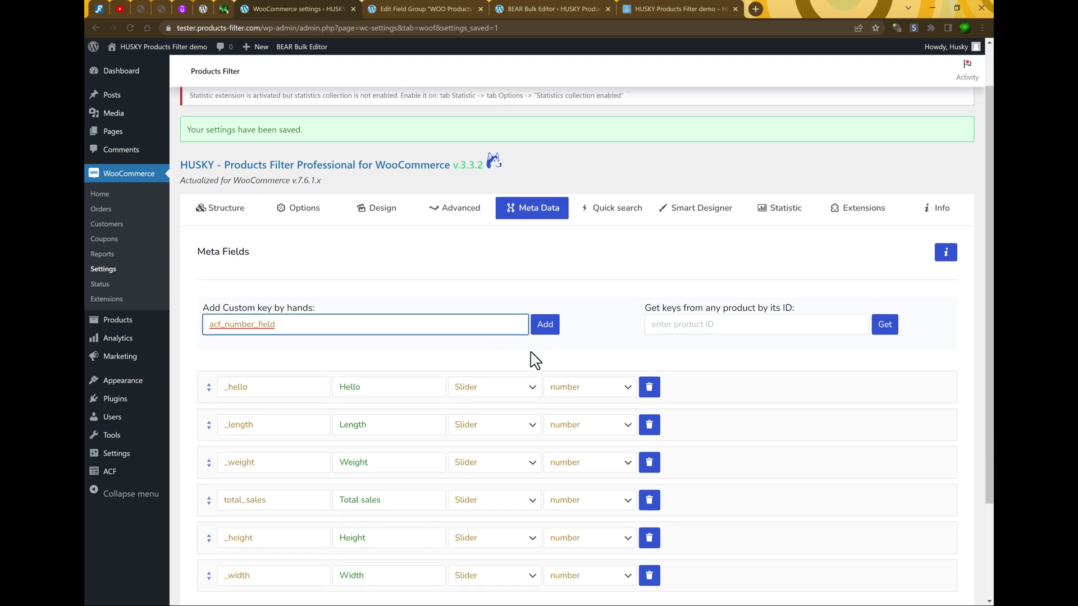
left_click(543, 328)
scroll(559, 344, "down", 1)
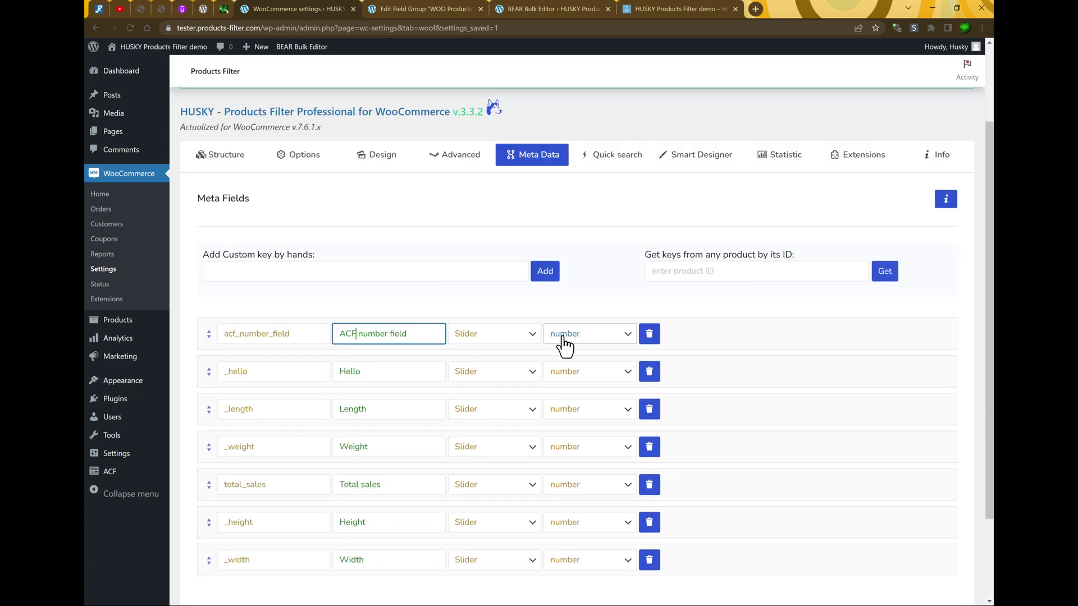
left_click(493, 336)
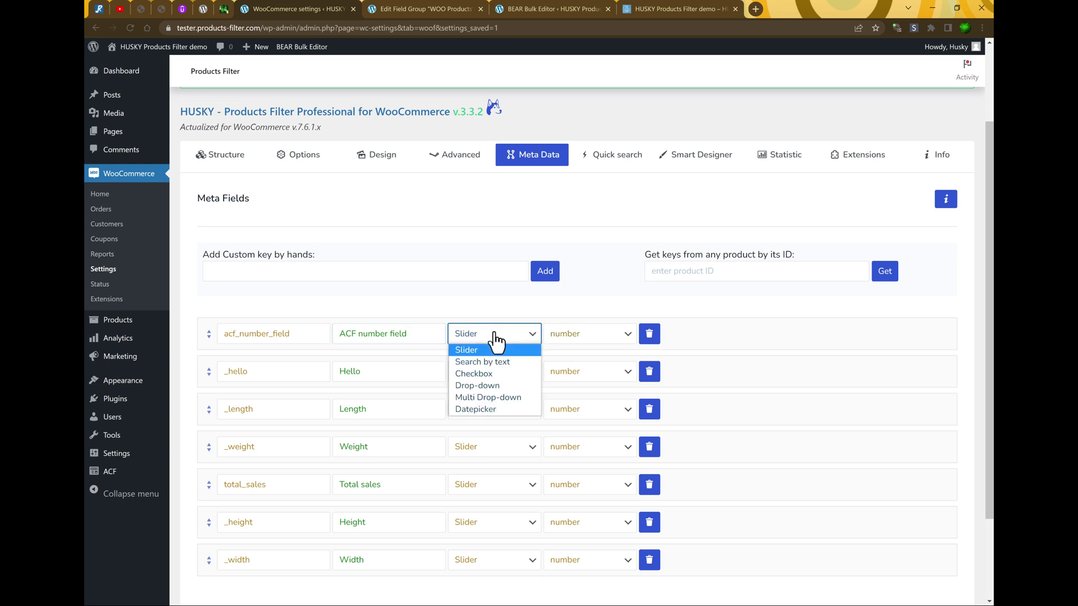
left_click(476, 307)
scroll(238, 484, "down", 2)
left_click(208, 546)
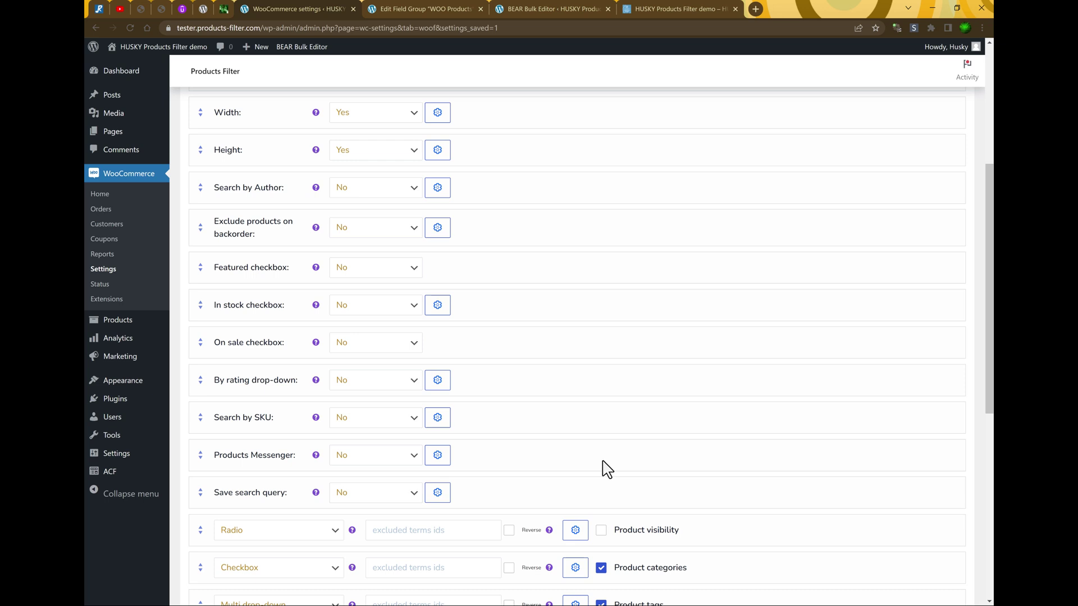
Set ACF number field to Yes in the filter structure, save, and view the shop
scroll(608, 470, "down", 7)
left_click(378, 354)
left_click(358, 379)
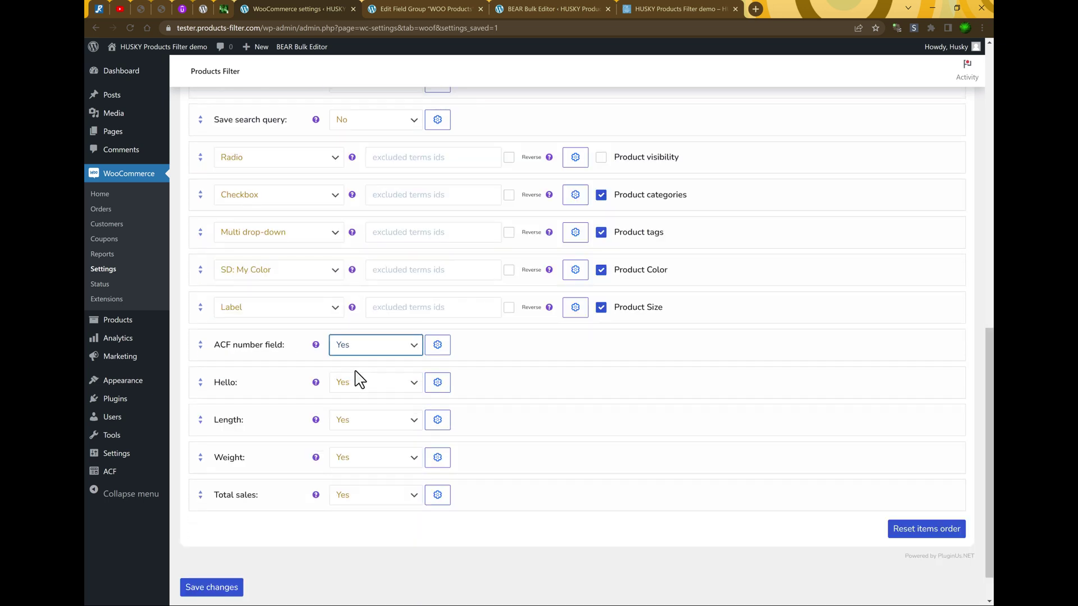
left_click(225, 588)
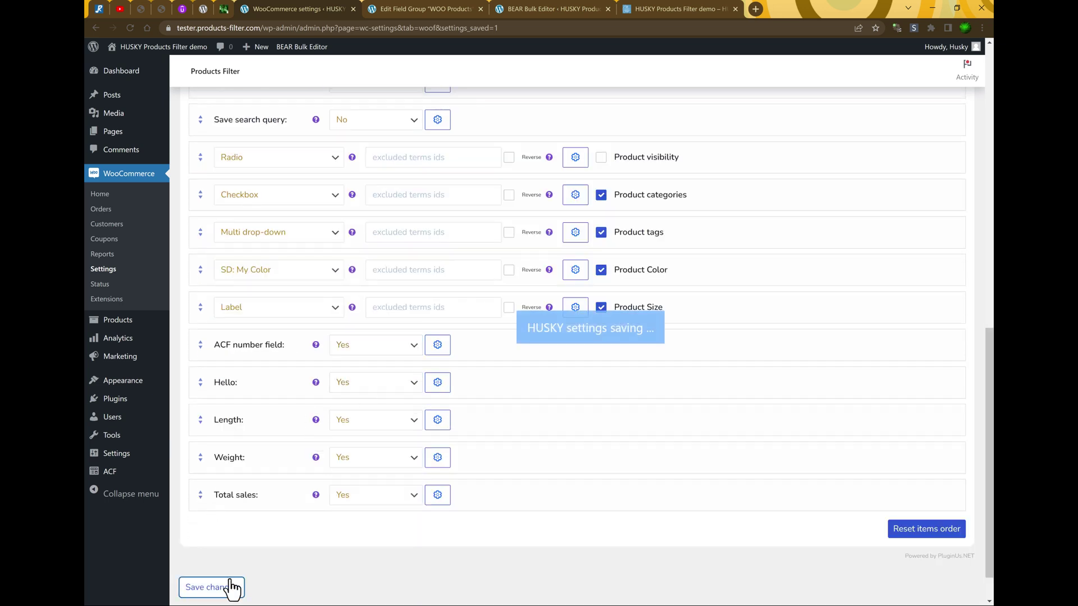
key("ctrl+9")
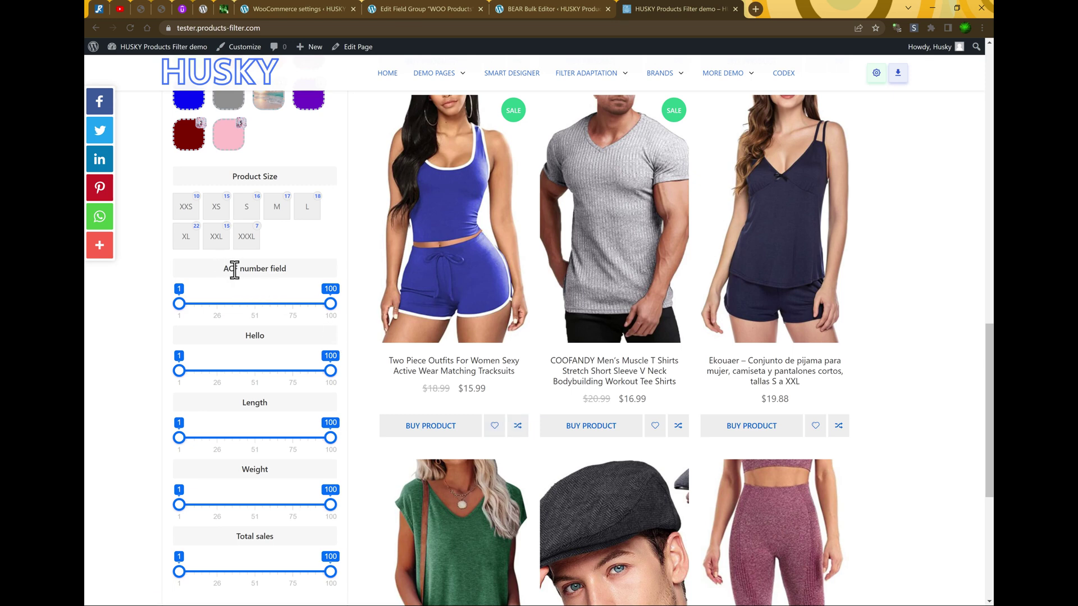
Narrow the storefront's ACF number field slider to 1–52, leaving a single product
left_click_drag(330, 304, 258, 306)
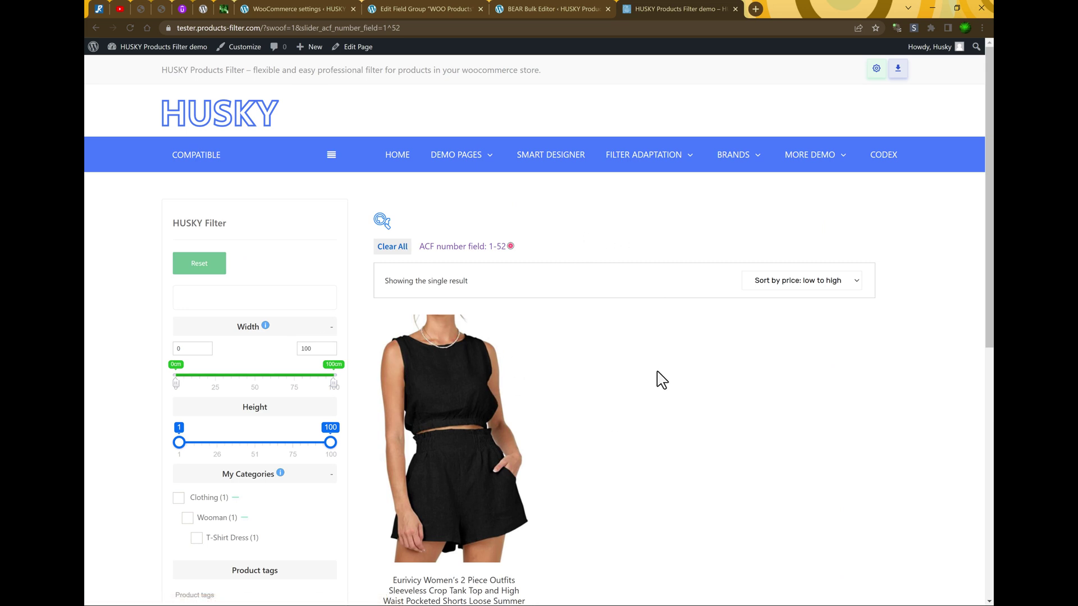
scroll(606, 447, "down", 8)
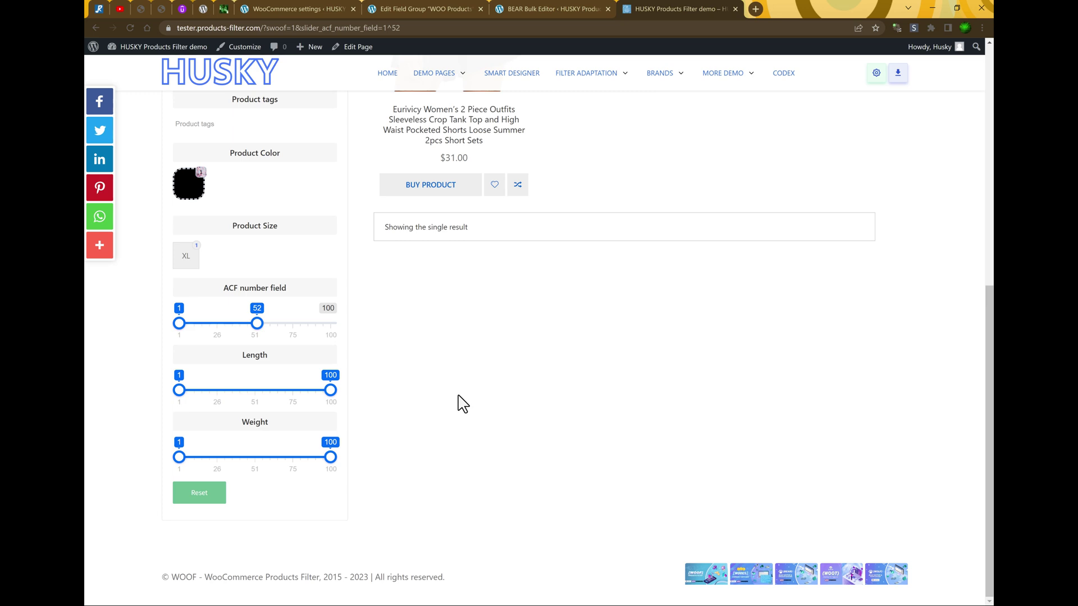
scroll(728, 350, "up", 8)
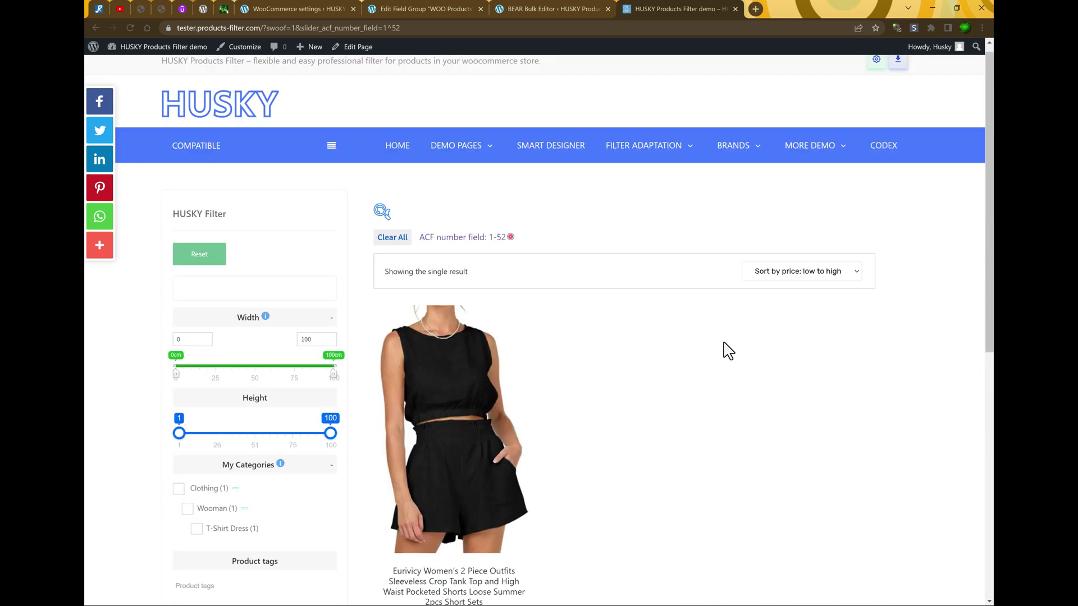
left_click(538, 6)
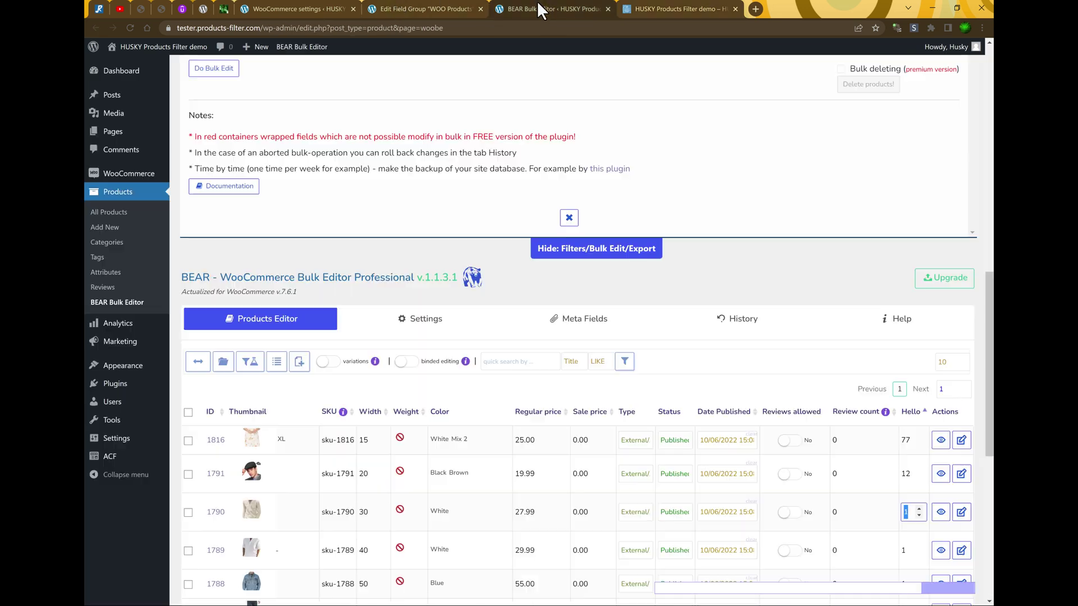
Set acf_number_field to 50, 75 and 90 for products 1816, 1791, 1790; filter storefront from 70
left_click(649, 259)
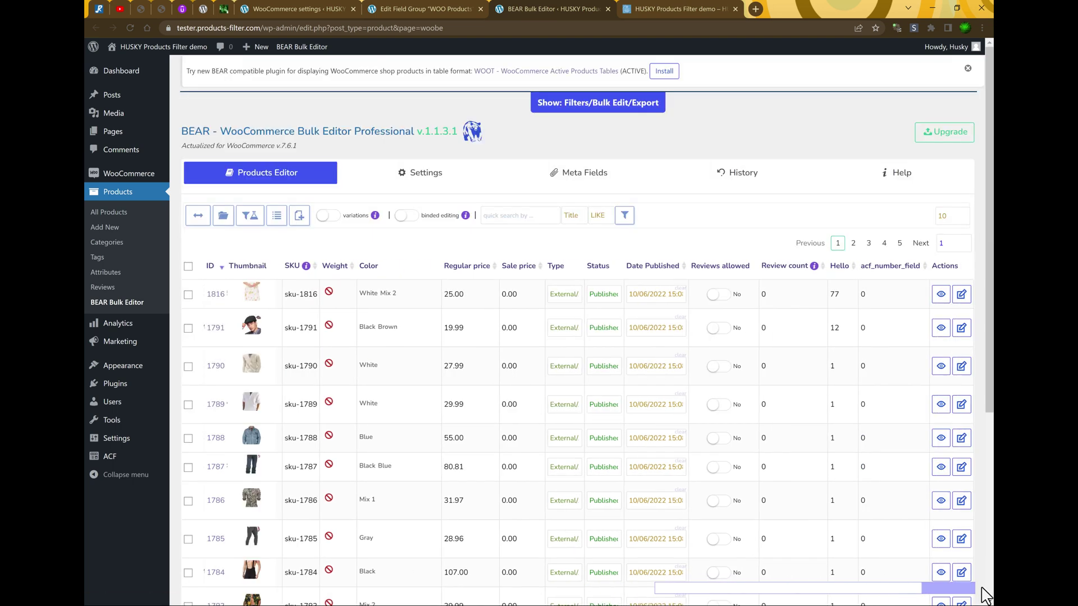
left_click(893, 269)
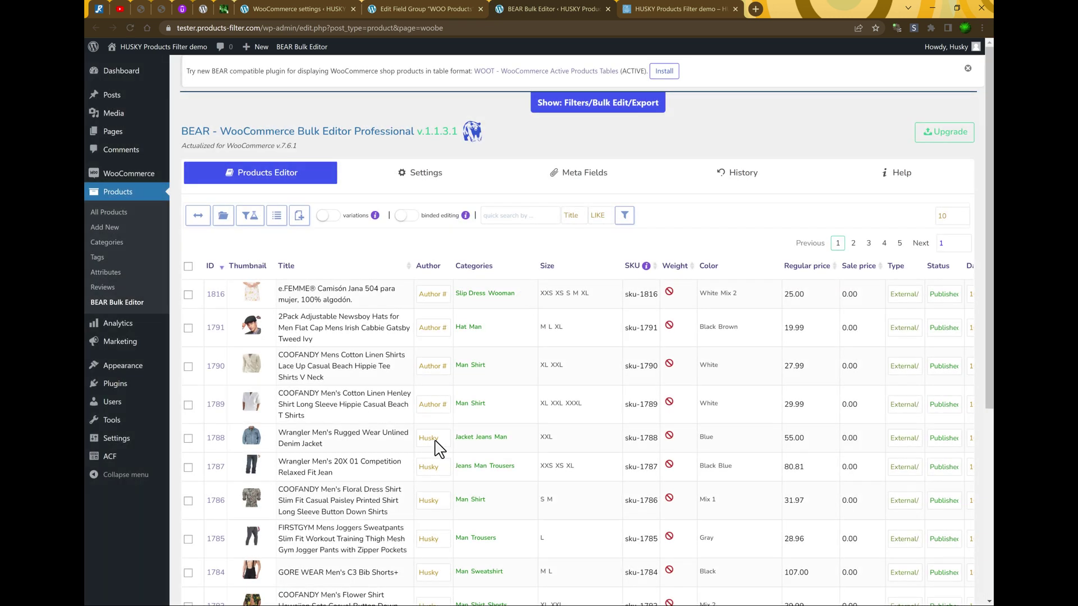
left_click_drag(688, 596, 962, 587)
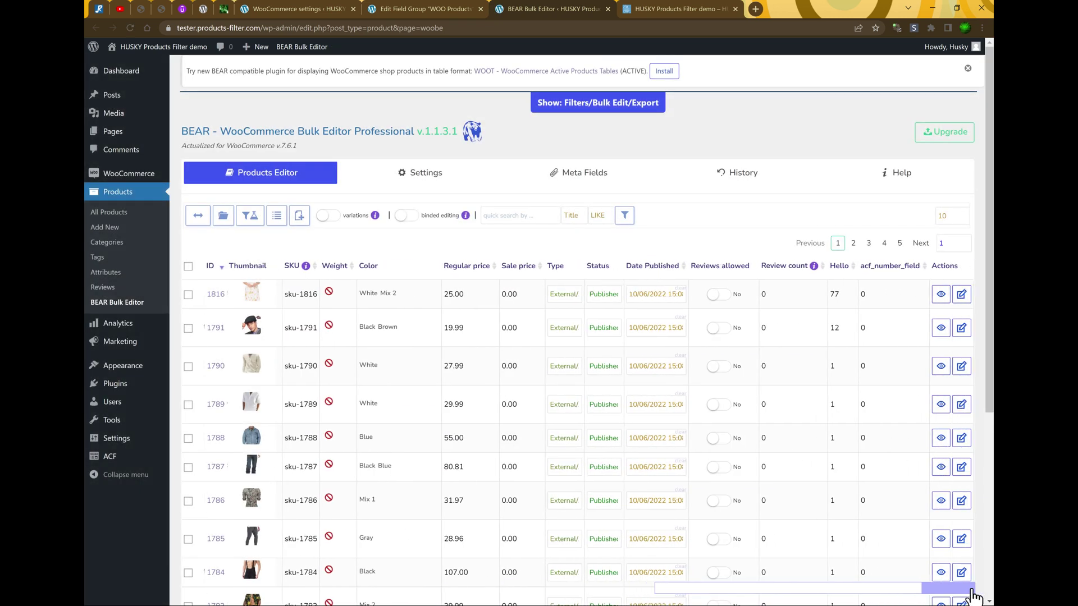
left_click(878, 297)
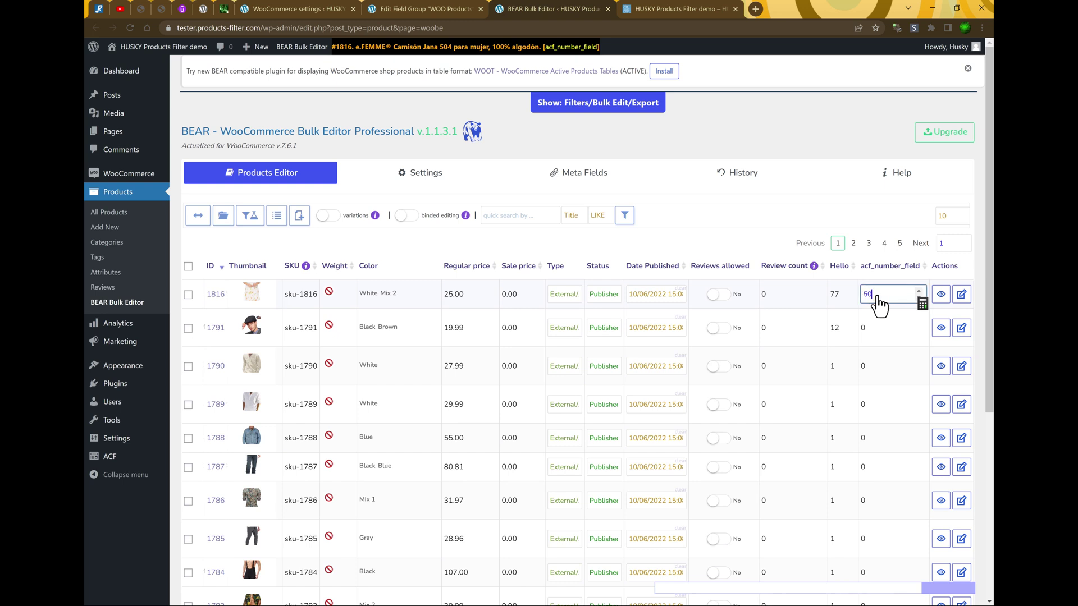
key("Return")
type("75")
key("Return")
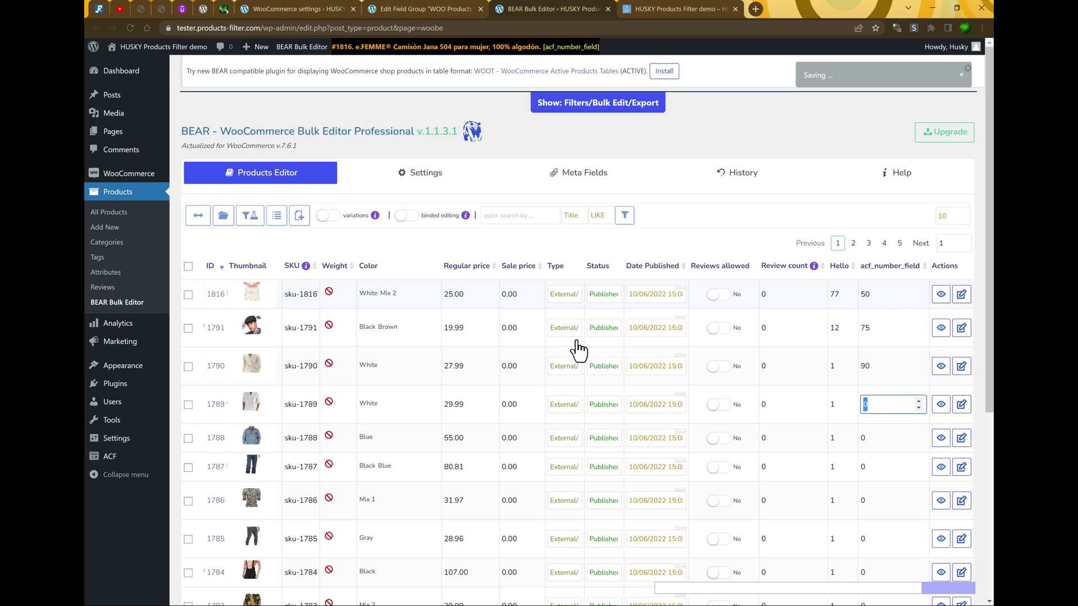
key("ctrl+Tab")
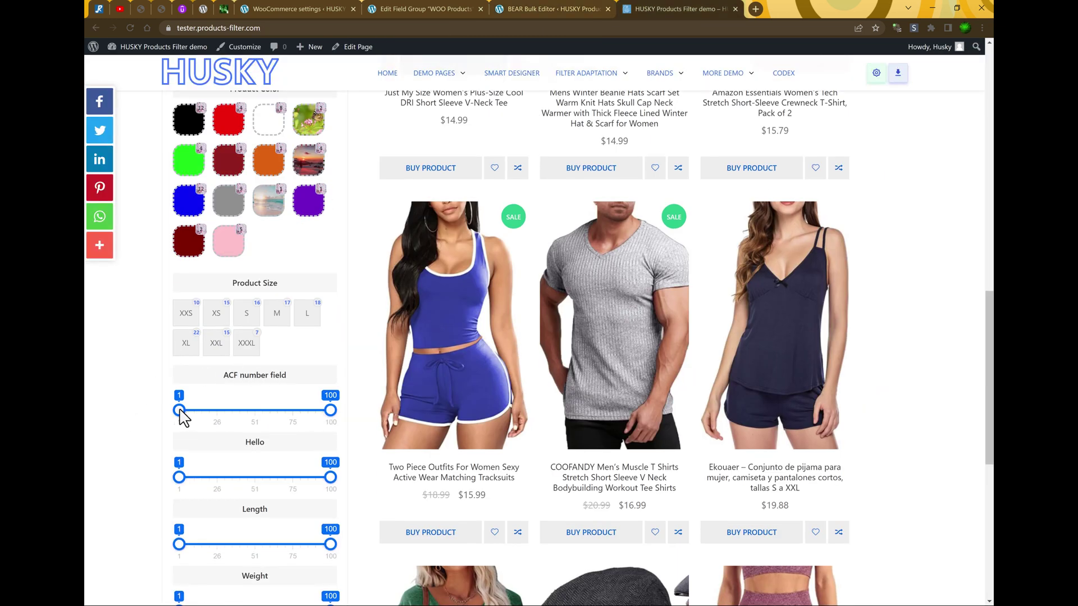
left_click_drag(179, 412, 284, 415)
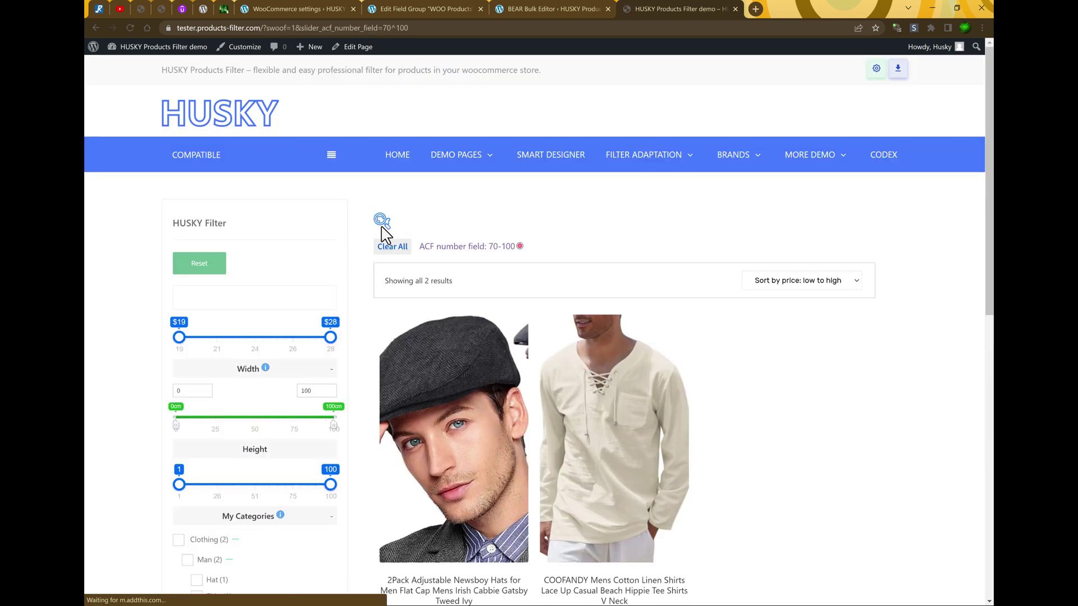
Lower the ACF number field slider maximum to 90, giving a 70–90 range with two products
scroll(404, 402, "down", 8)
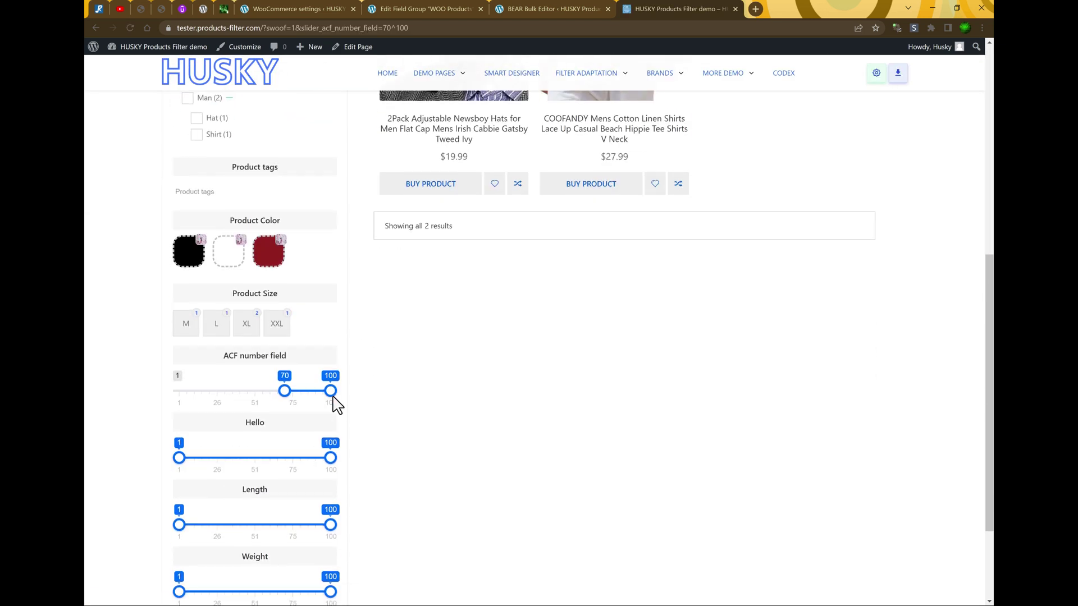
left_click_drag(333, 396, 315, 394)
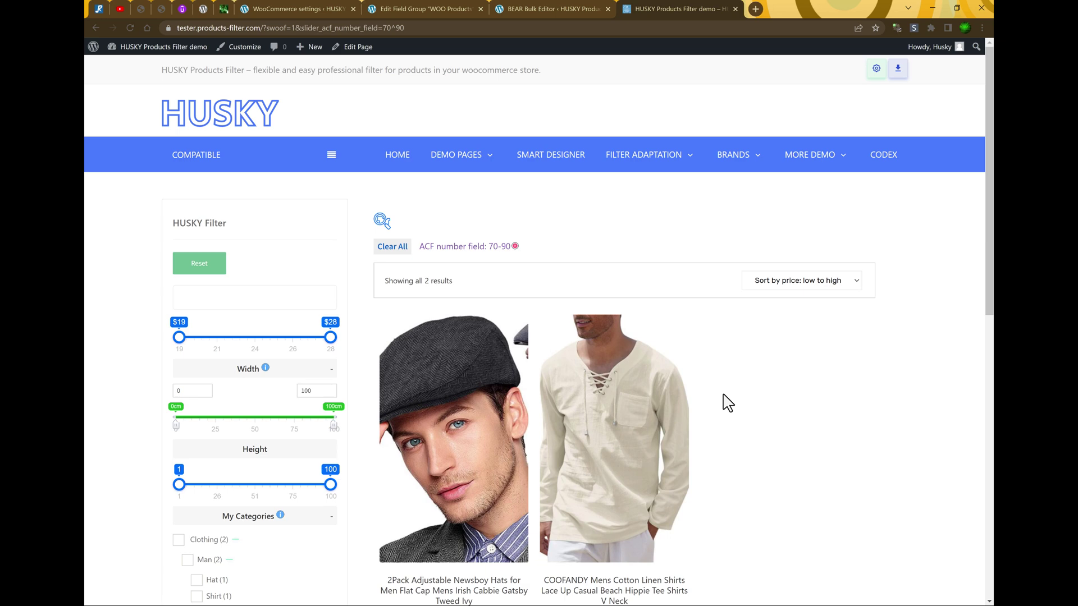
scroll(726, 447, "down", 3)
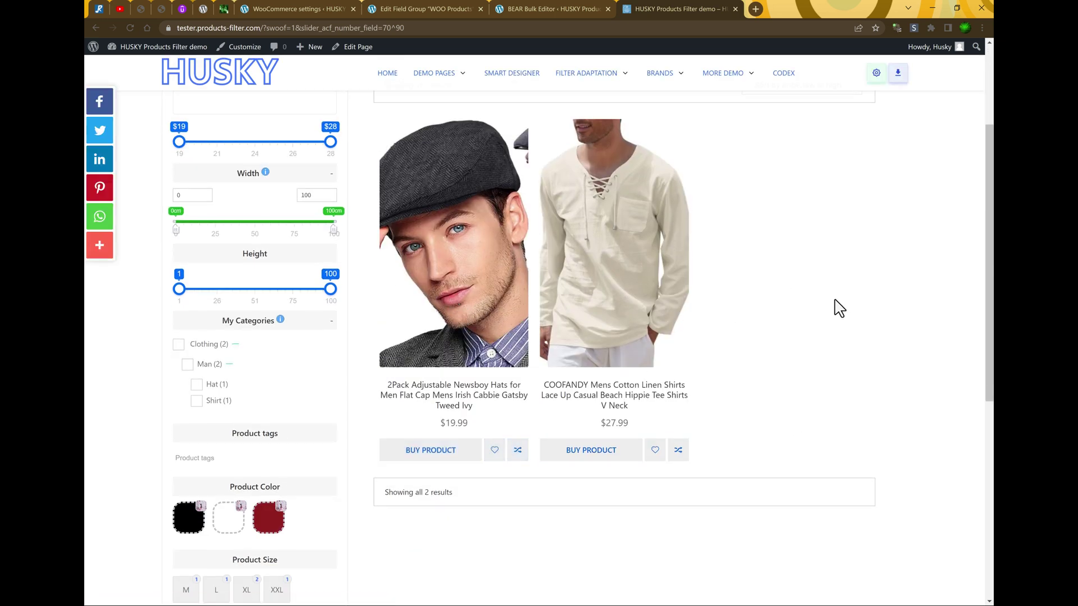
key("alt+Tab")
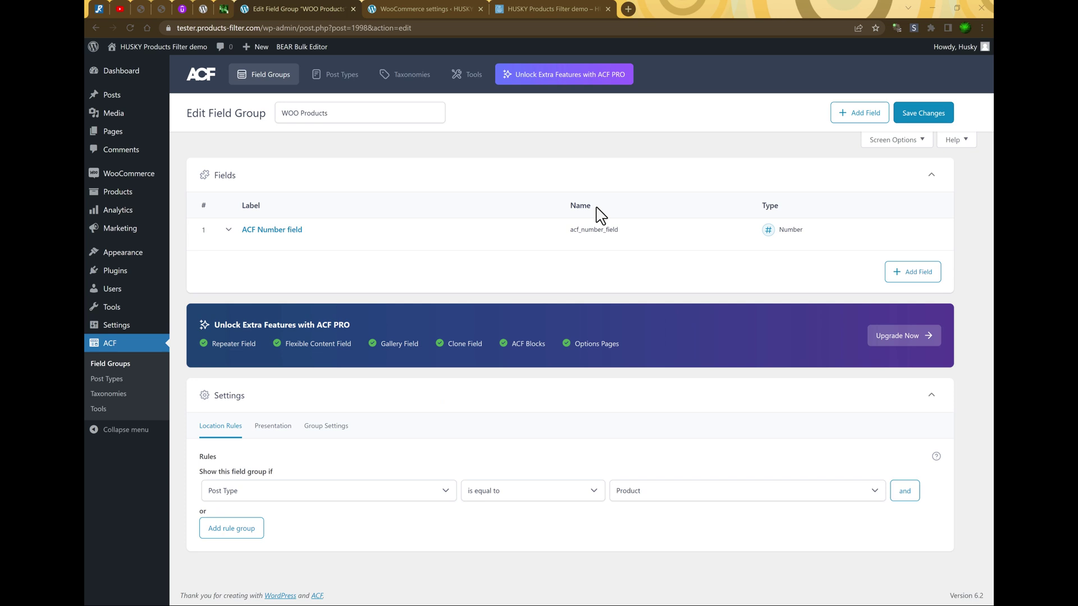
Add a Text field 'ACF Text Field' (acf_text_field) to WOO Products and save the group
left_click(906, 273)
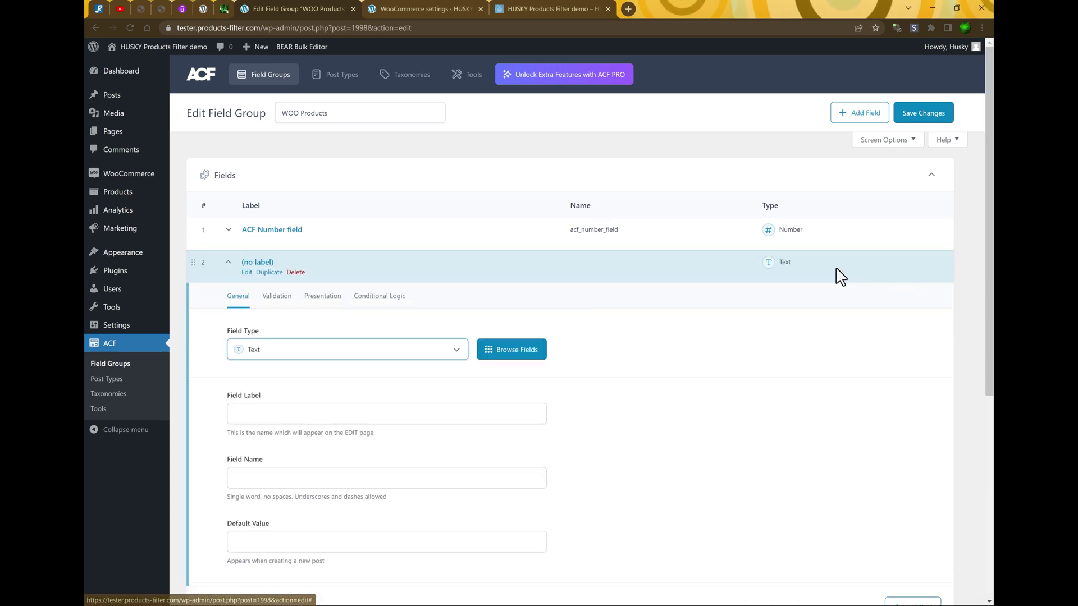
left_click(425, 301)
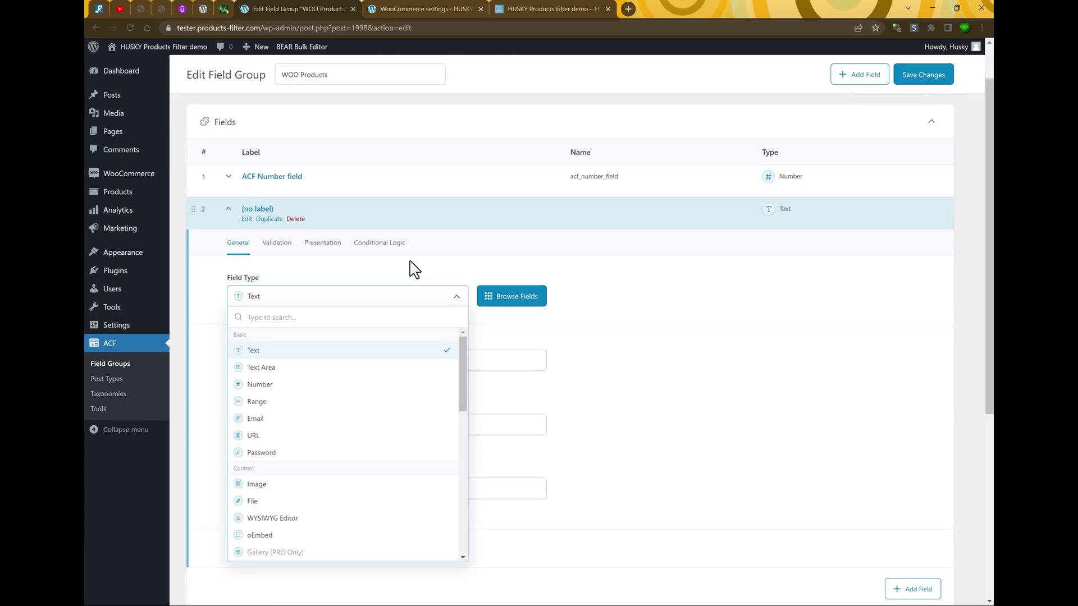
left_click(347, 360)
type("ACF Text Field")
left_click(311, 423)
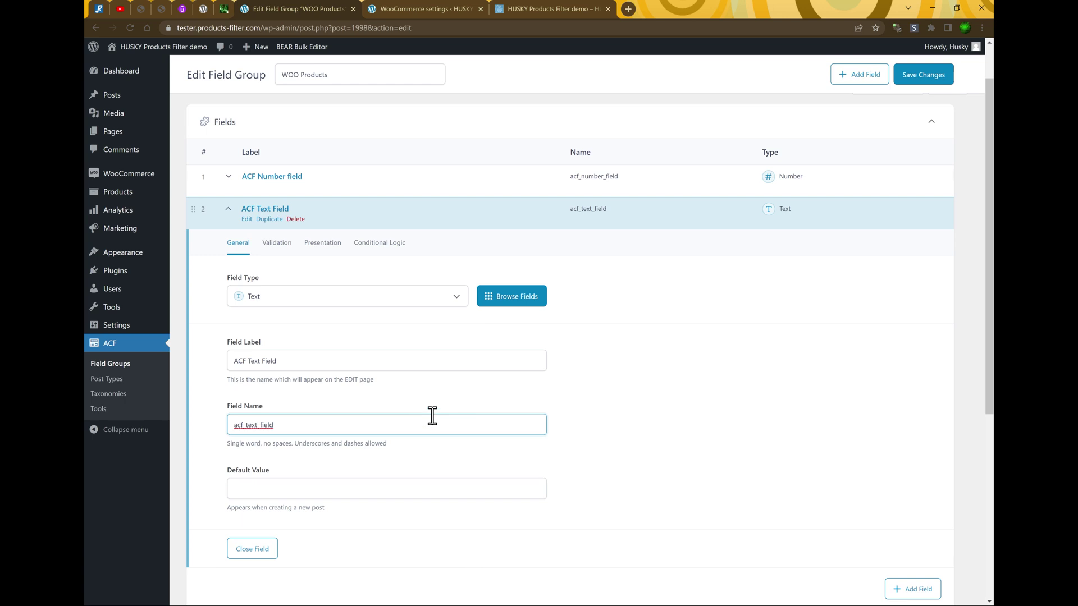
left_click(265, 553)
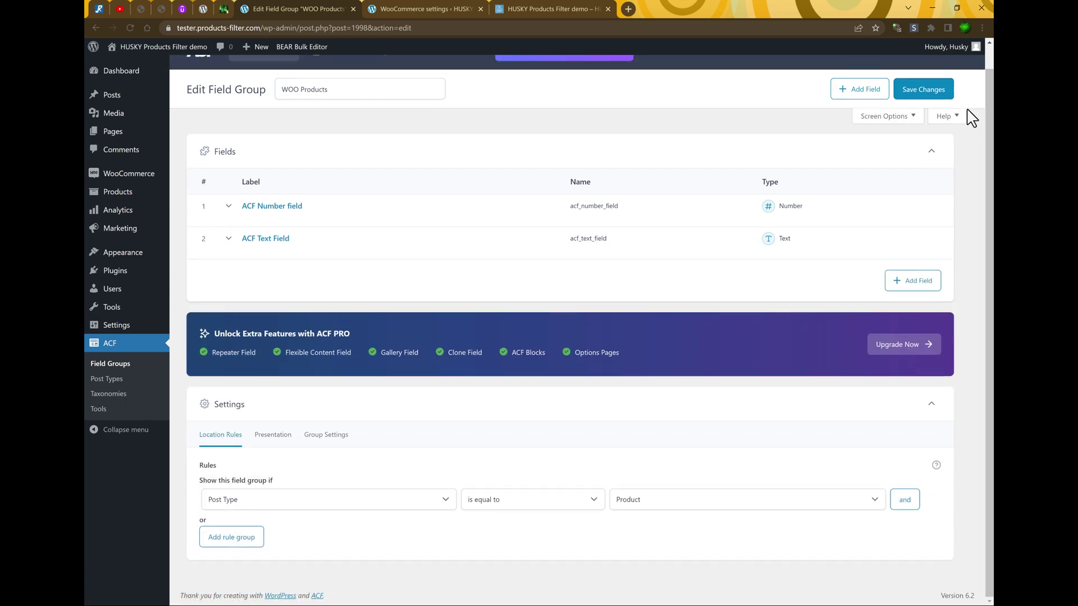
left_click(934, 91)
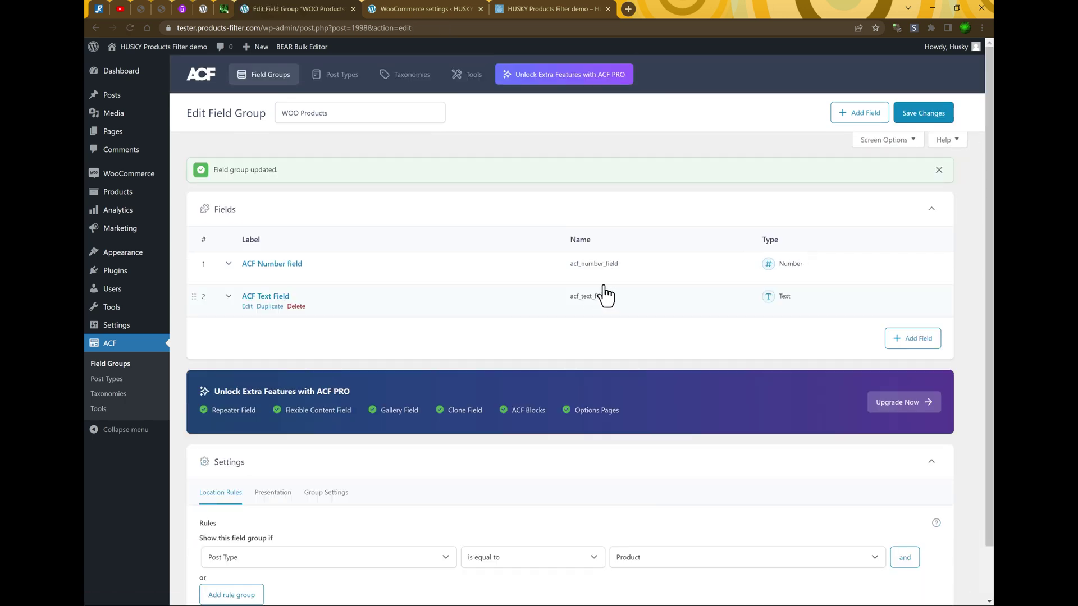
left_click(394, 9)
left_click(532, 265)
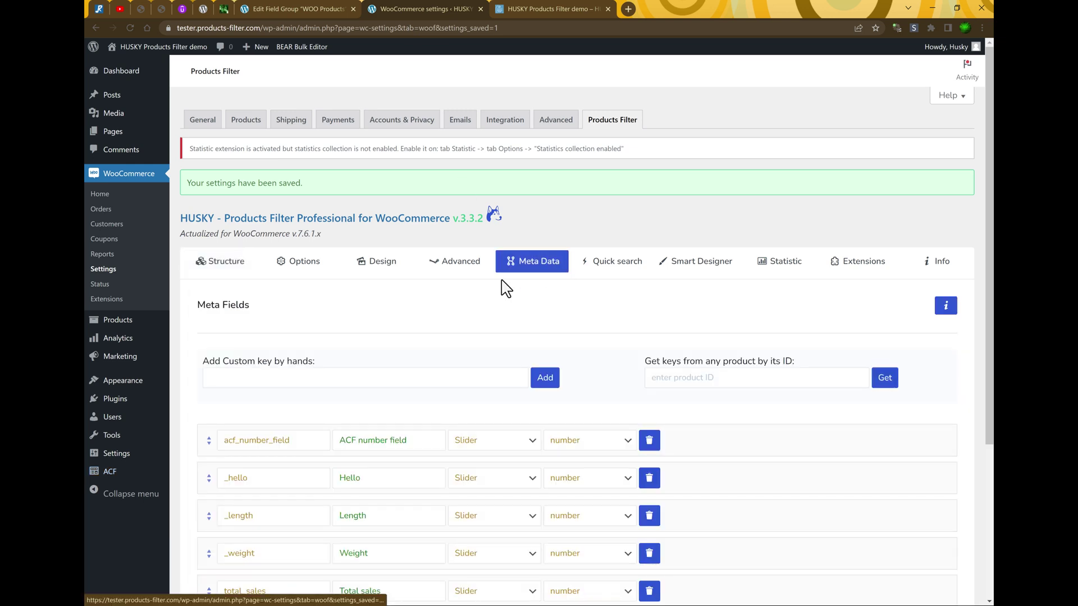
Add acf_text_field as a HUSKY meta filter using Search by text with string values, and save
left_click(282, 374)
type("acf_text_field")
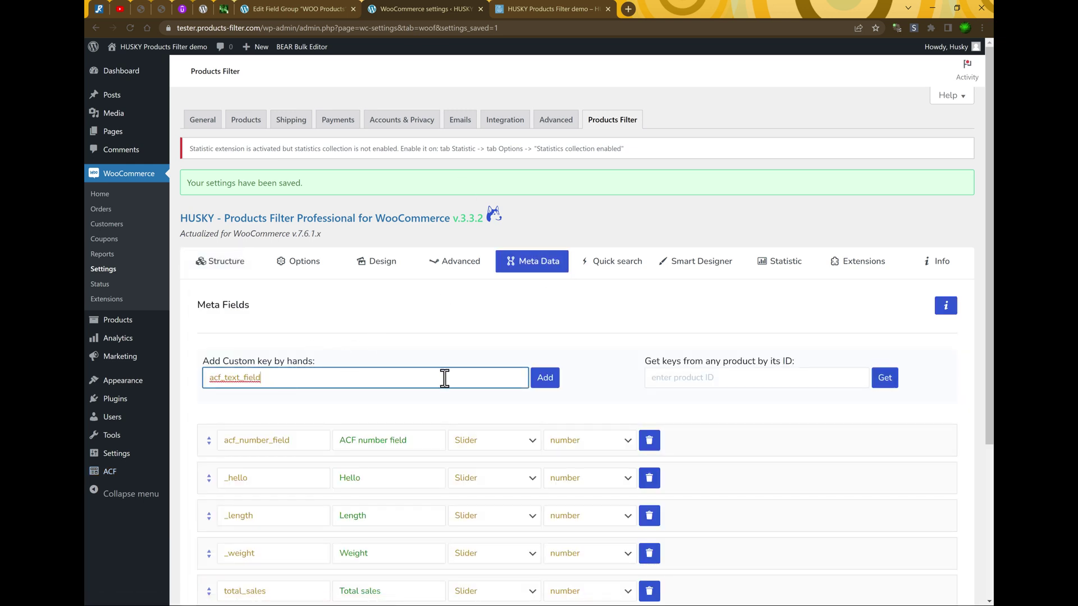
key("Return")
left_click(506, 442)
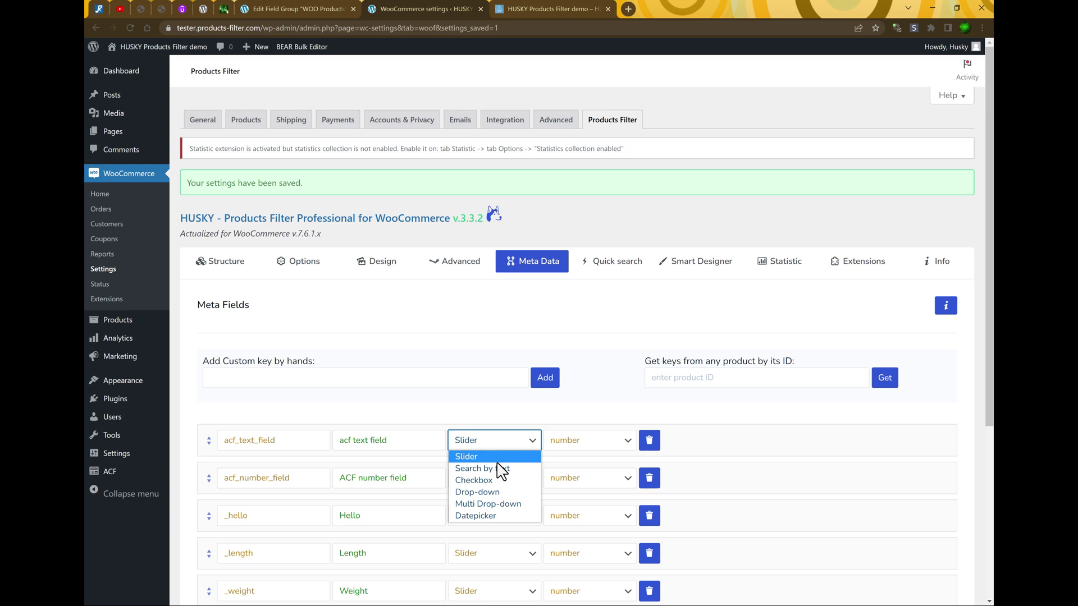
left_click(502, 469)
left_click(568, 446)
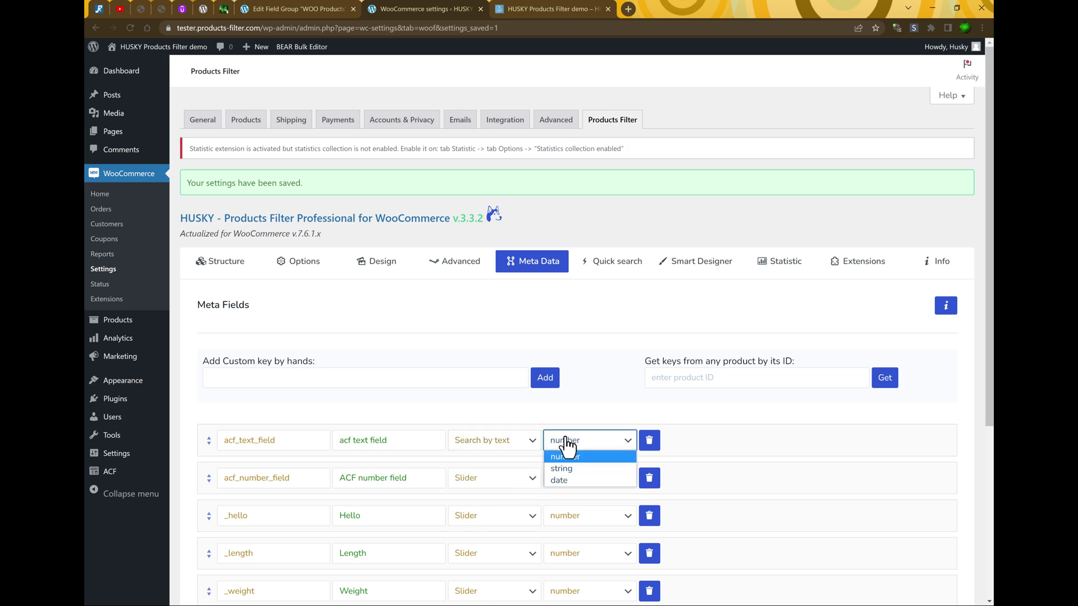
left_click(566, 479)
scroll(447, 456, "down", 4)
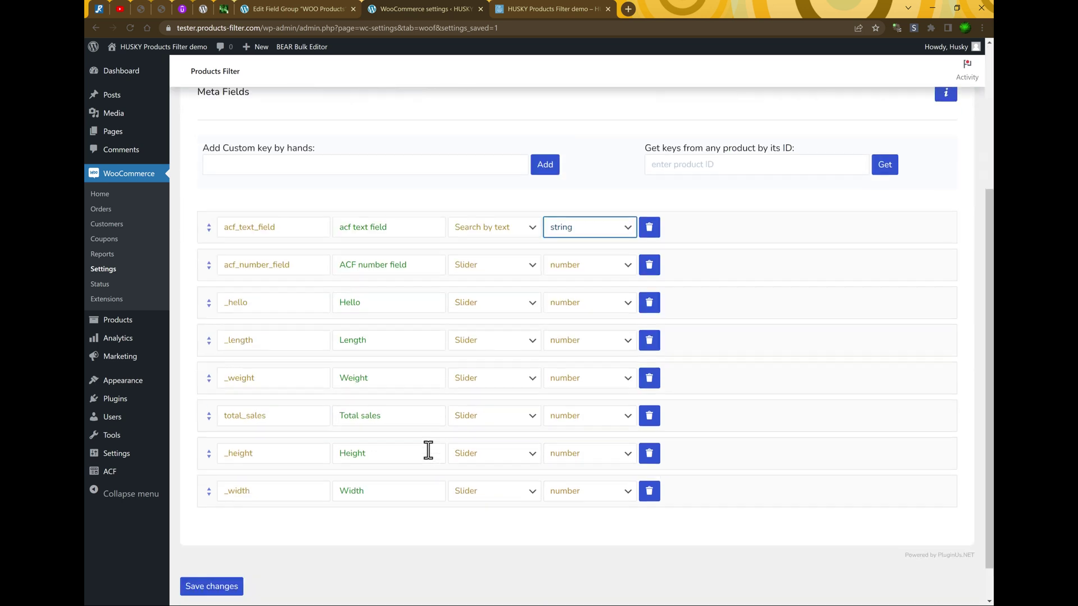
left_click(197, 586)
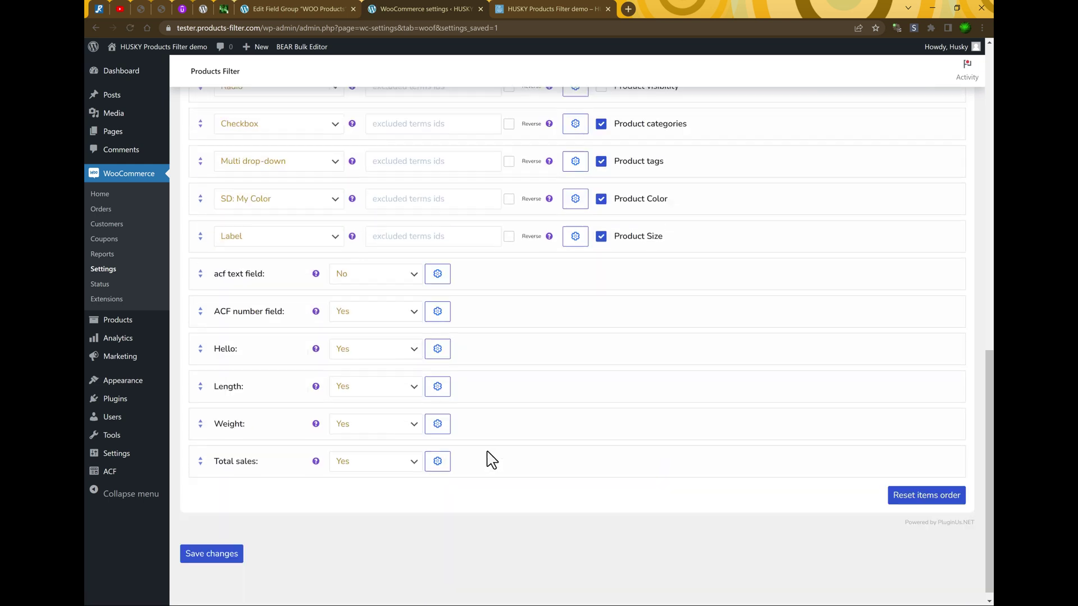
Set acf text field to Yes with LIKE text matching, save, and reload the storefront
left_click(341, 273)
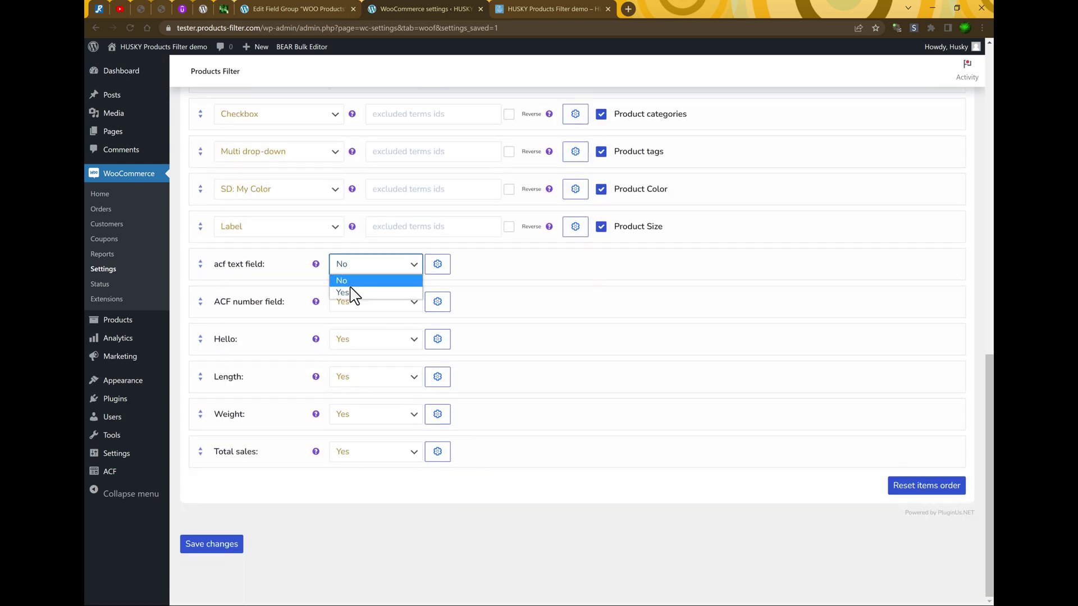
left_click(345, 293)
left_click(437, 264)
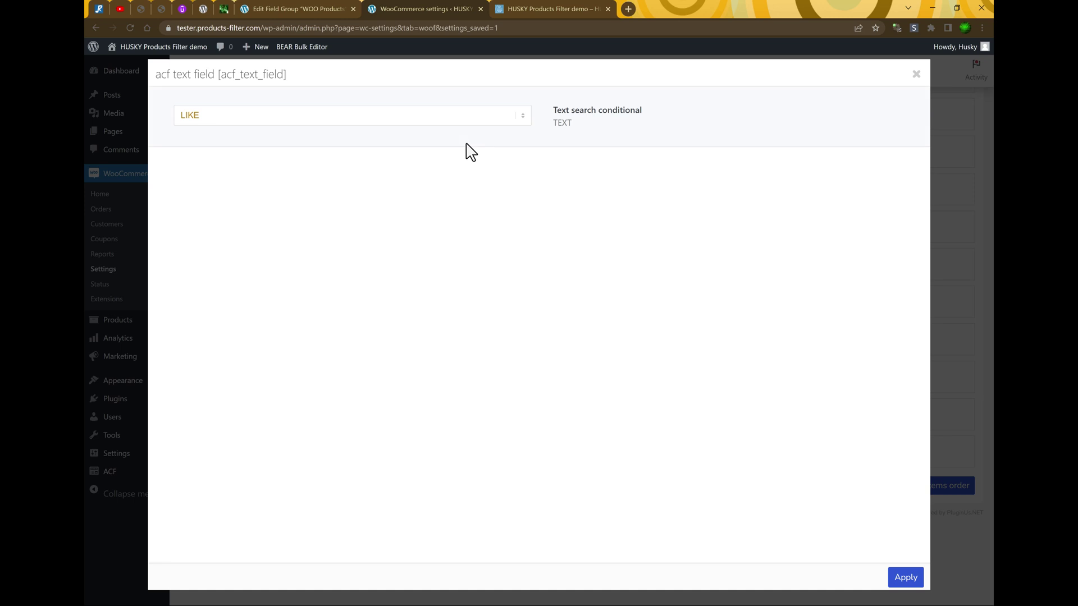
left_click(403, 115)
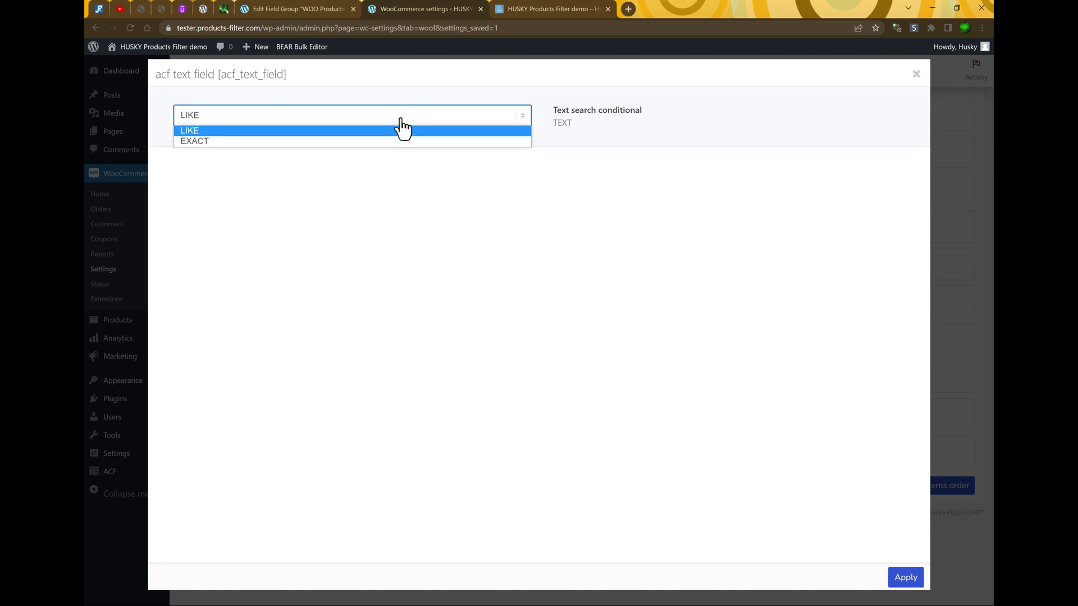
left_click(210, 142)
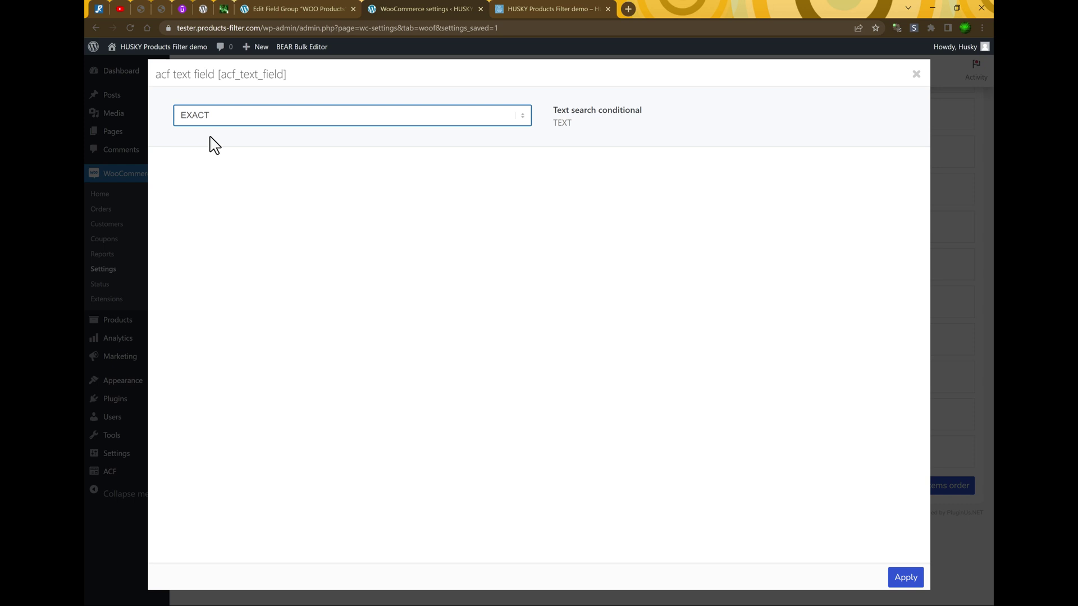
left_click(203, 125)
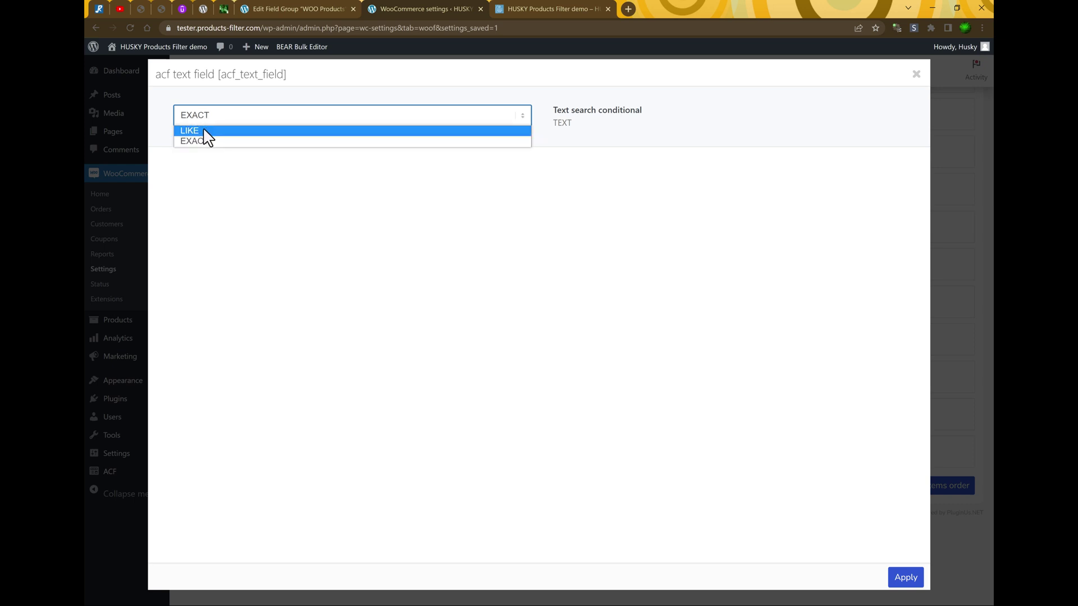
left_click(191, 131)
left_click(902, 585)
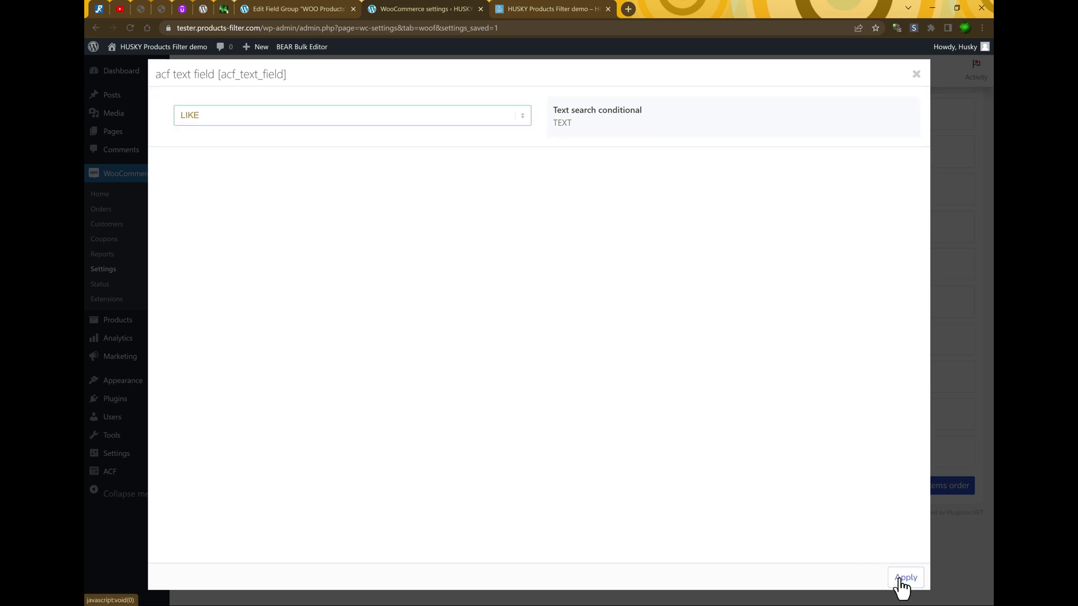
left_click(233, 548)
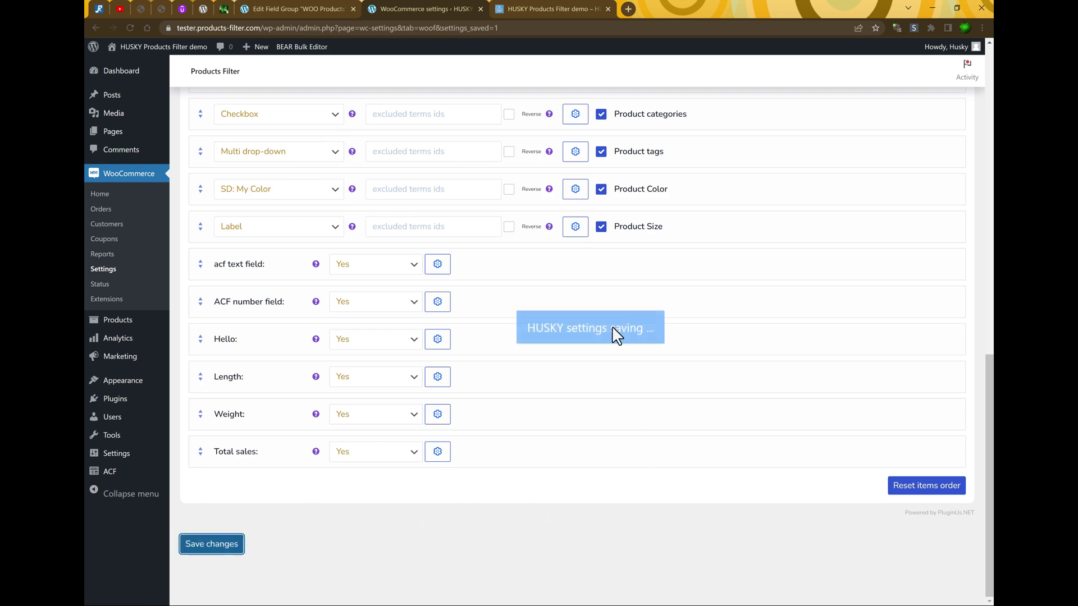
left_click(531, 8)
key("F5")
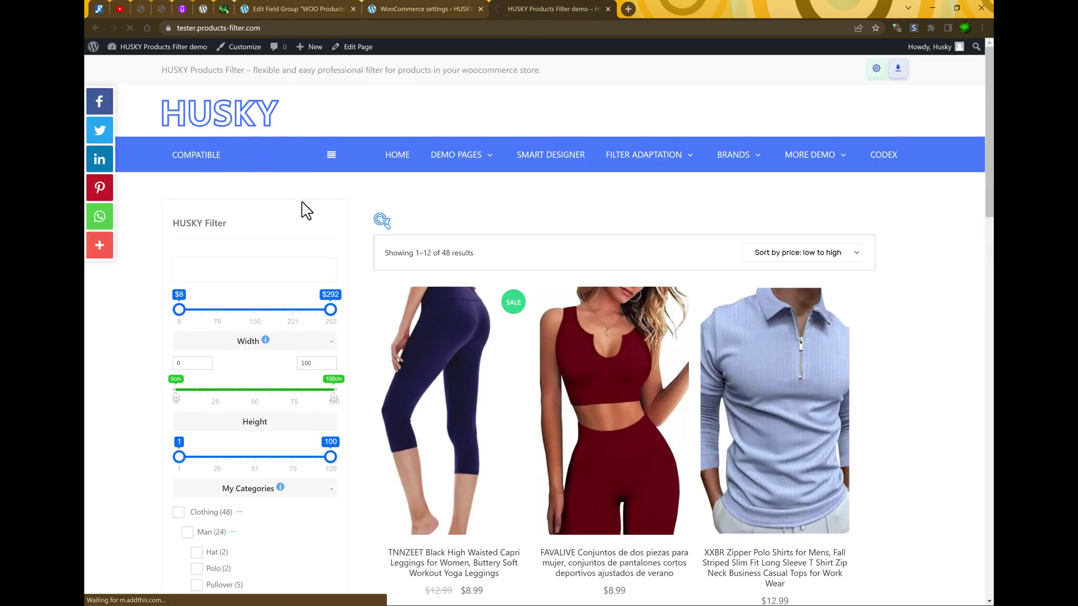
Search the storefront's acf text field box for 'hello', which returns no products
scroll(293, 402, "down", 15)
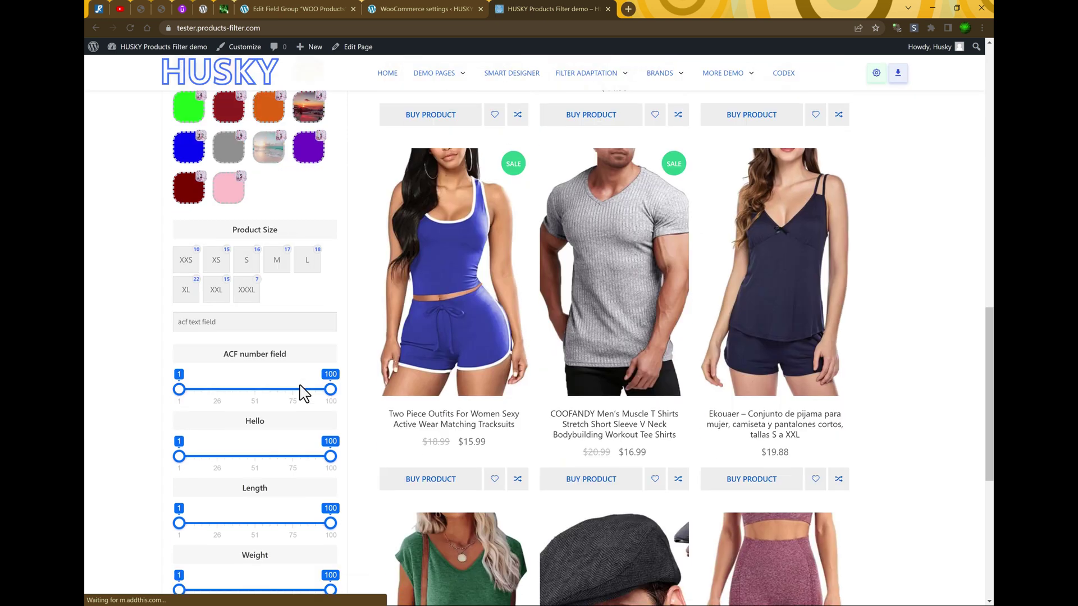
scroll(306, 389, "down", 5)
scroll(305, 390, "up", 5)
left_click(187, 324)
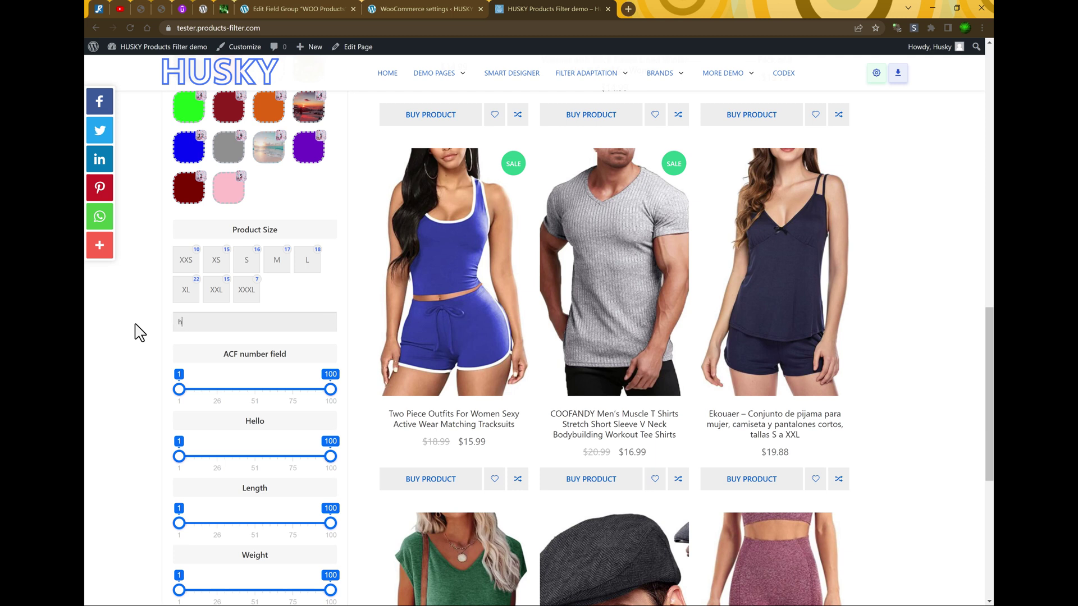
key("Return")
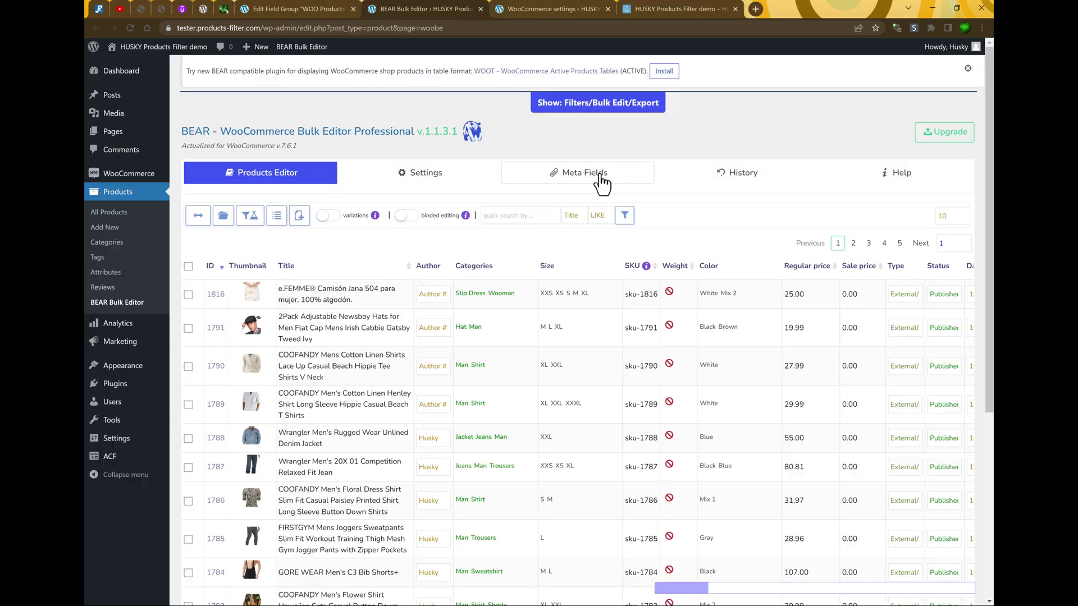
Add acf_text_field to BEAR Bulk Editor's meta fields and save them
left_click(589, 180)
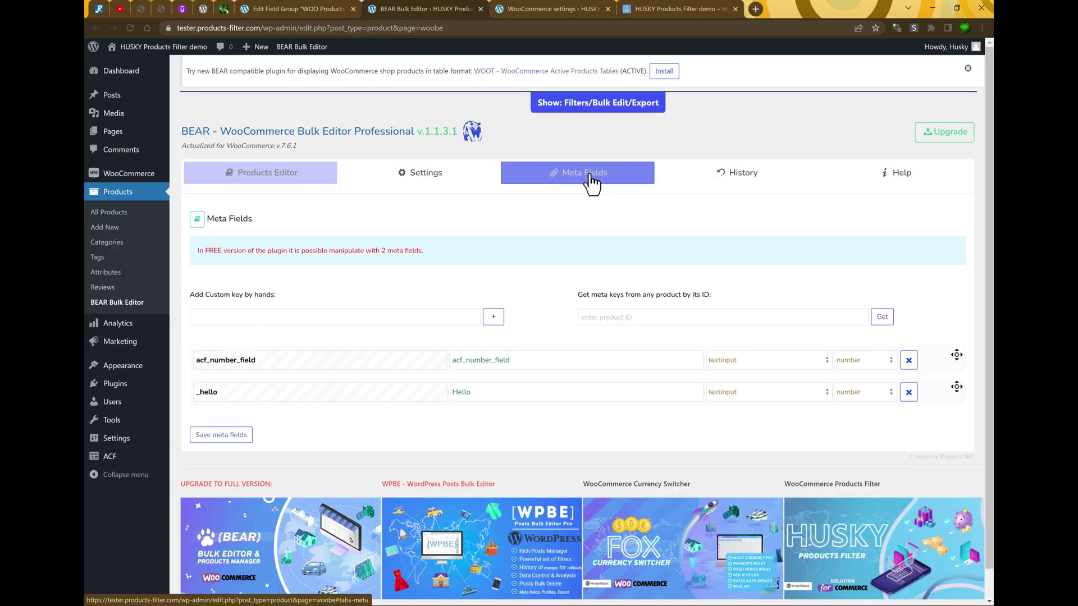
left_click(400, 315)
type("acf_text_field")
key("Return")
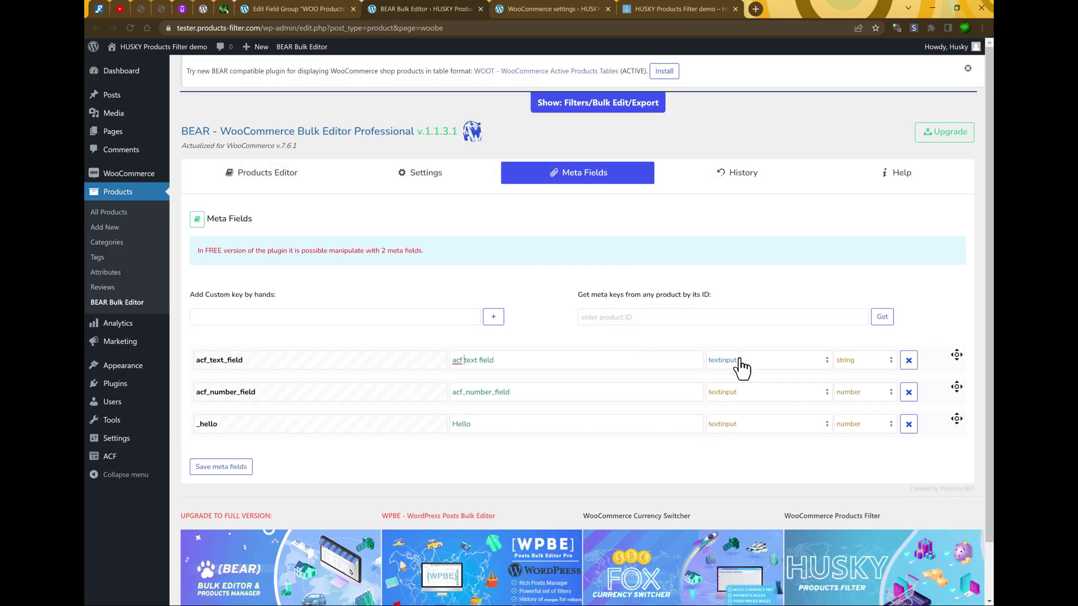
left_click(231, 466)
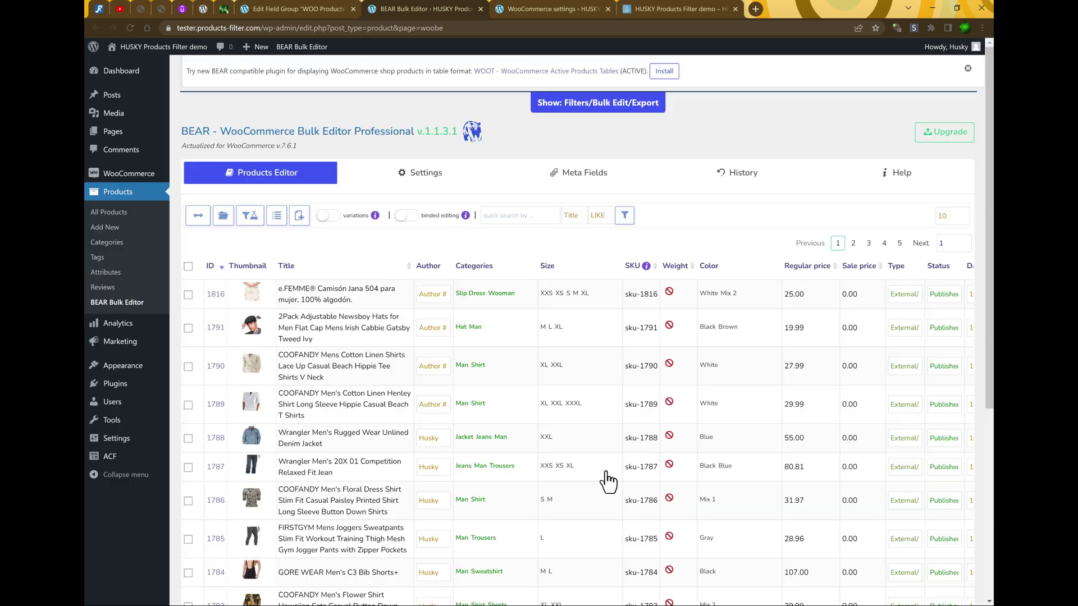
Enter acf text field values hello, world and take it for products 1816, 1791 and 1790
left_click_drag(678, 587, 963, 589)
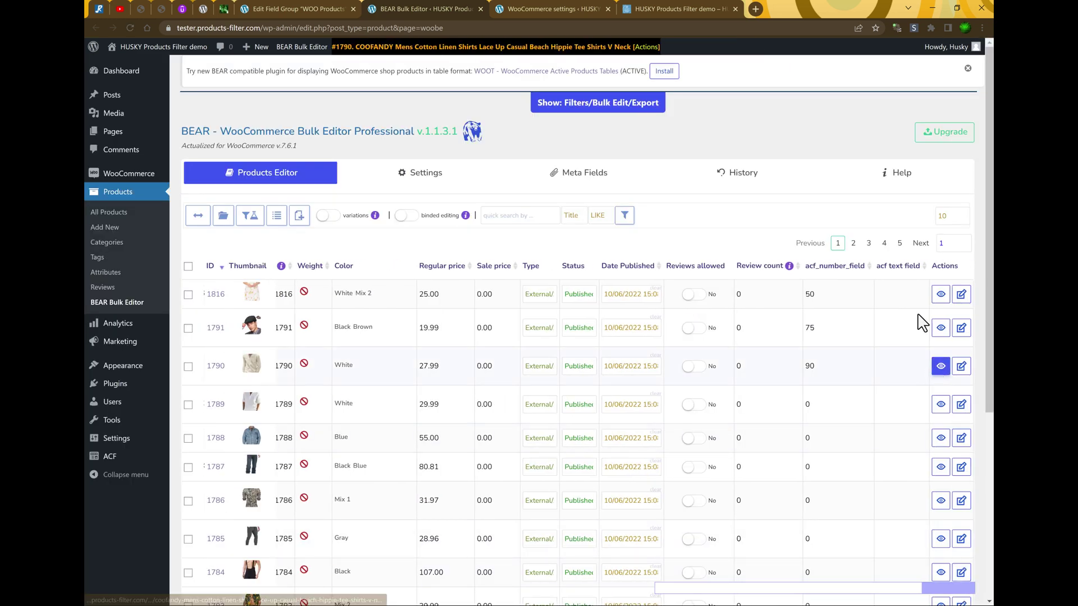
left_click(892, 304)
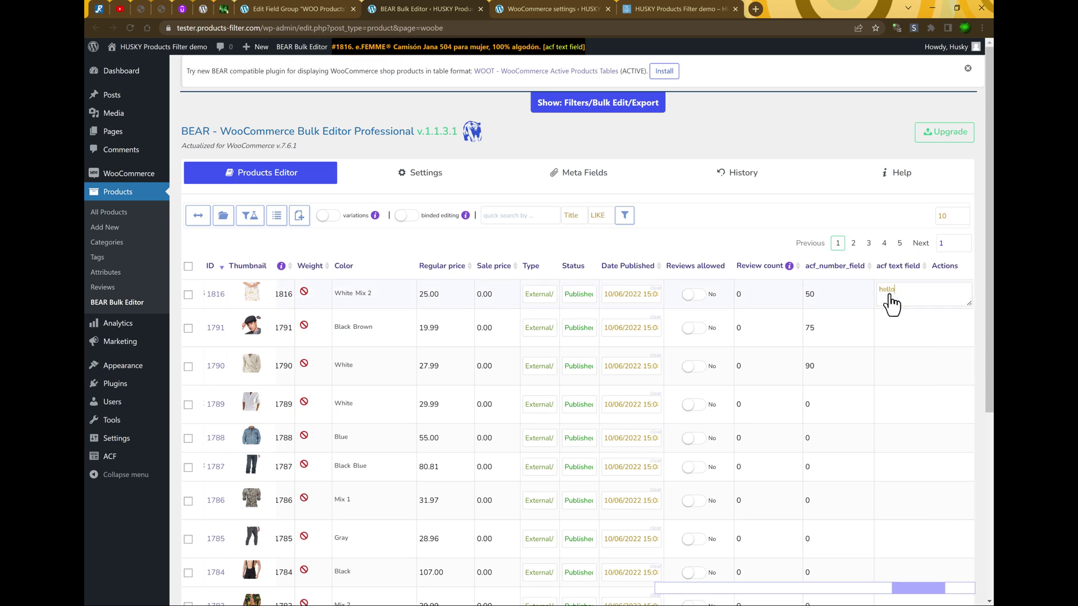
key("Return")
type("wor")
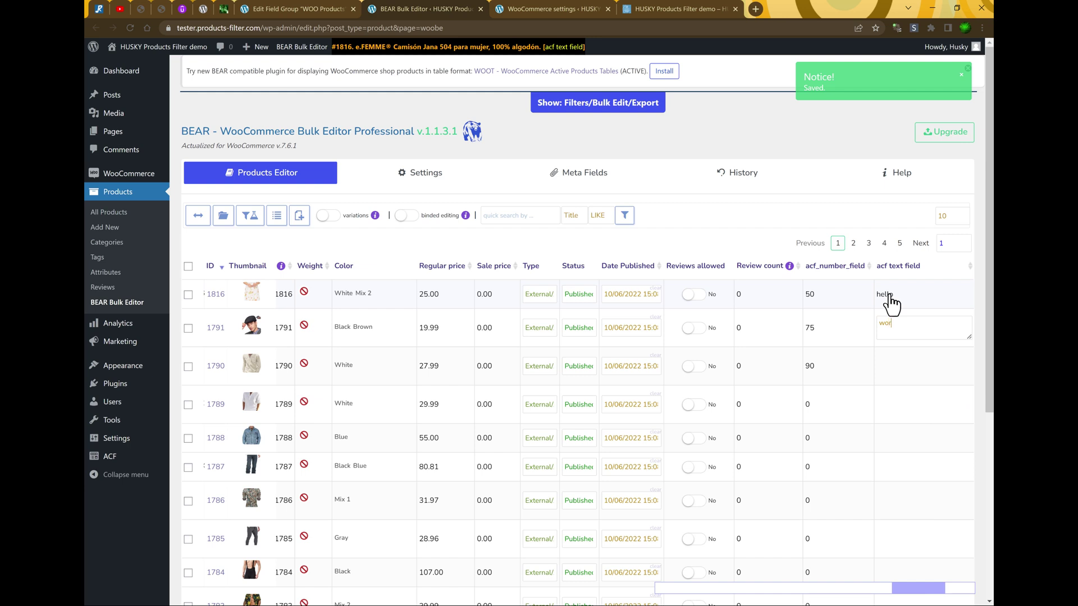
type("ld")
key("Return")
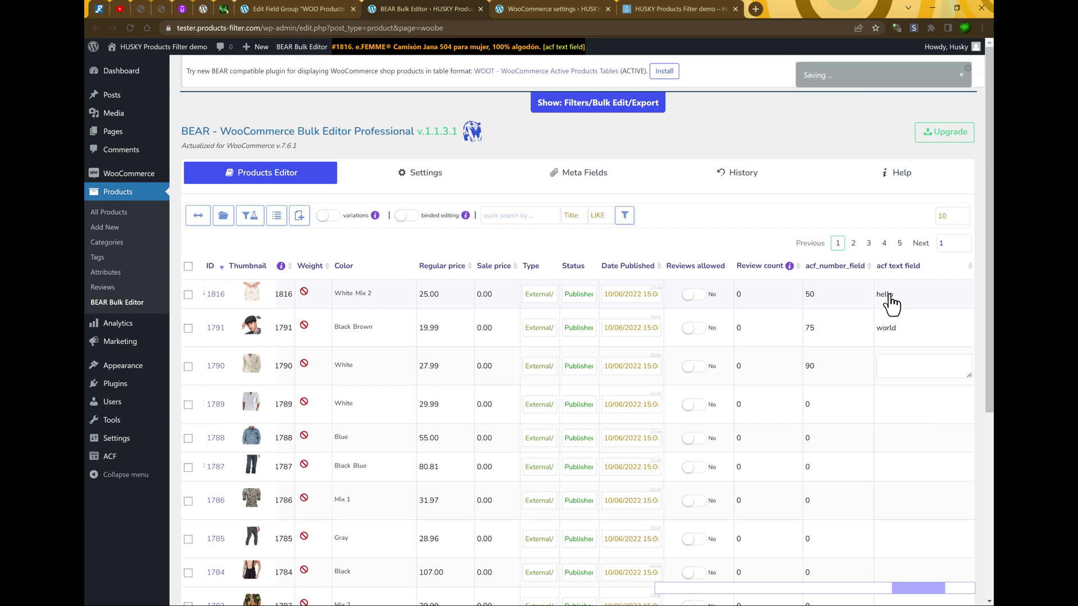
type("take i")
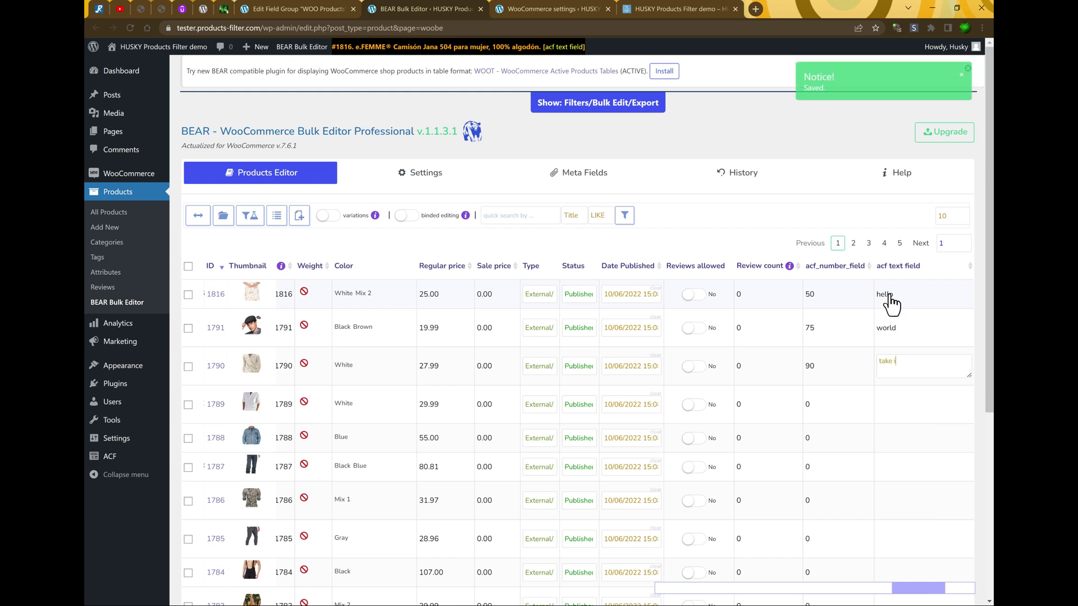
type("t")
key("Return")
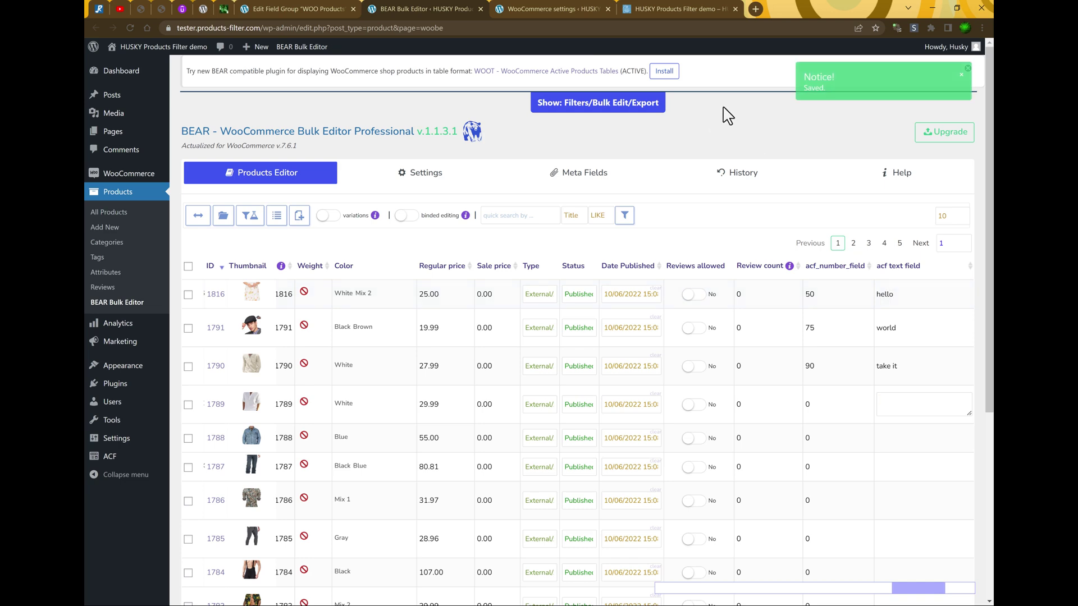
Search the demo shop's acf text field for 'hello', which finds the e.FEMME dress
left_click(680, 8)
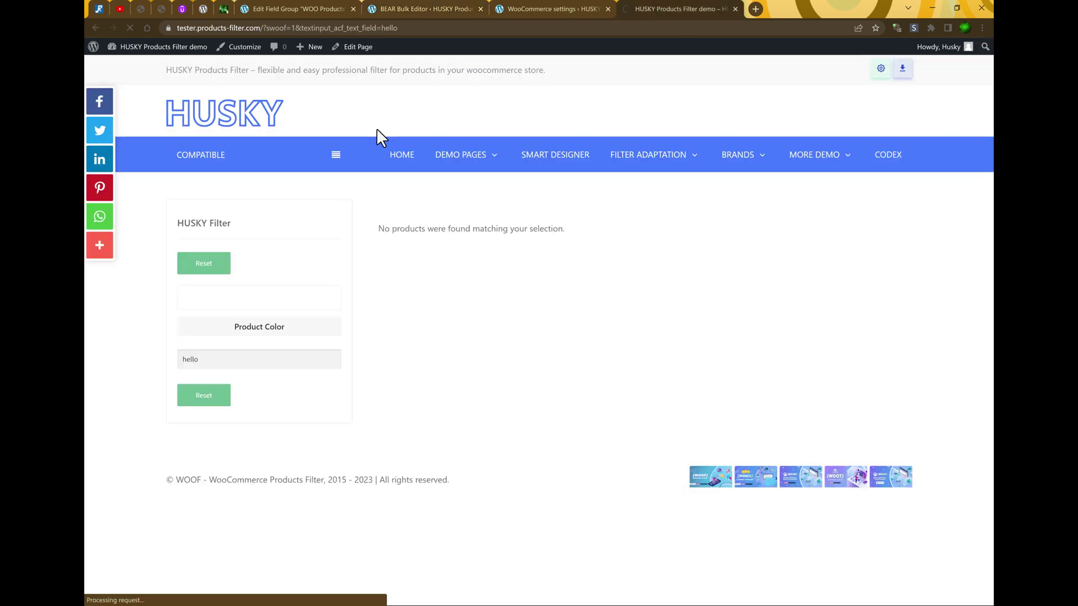
scroll(160, 402, "down", 8)
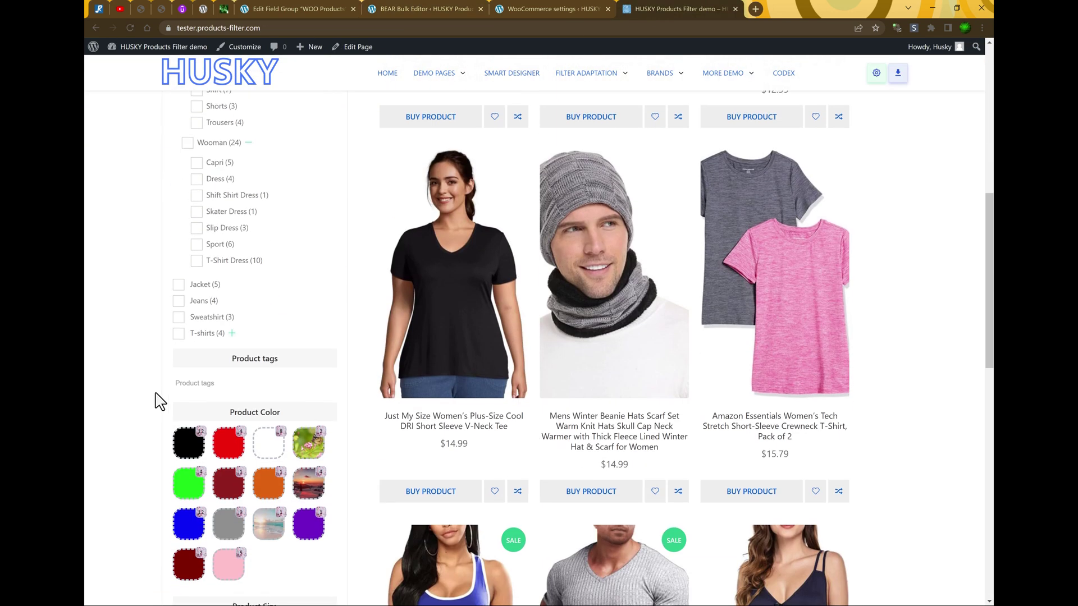
scroll(160, 401, "down", 7)
left_click(239, 270)
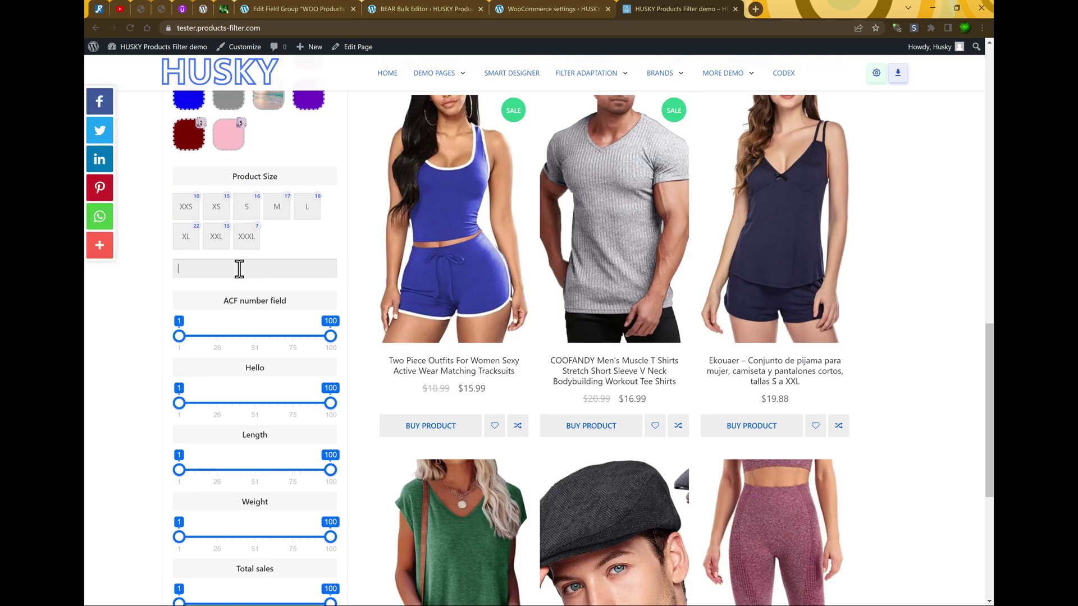
type("hello")
key("Return")
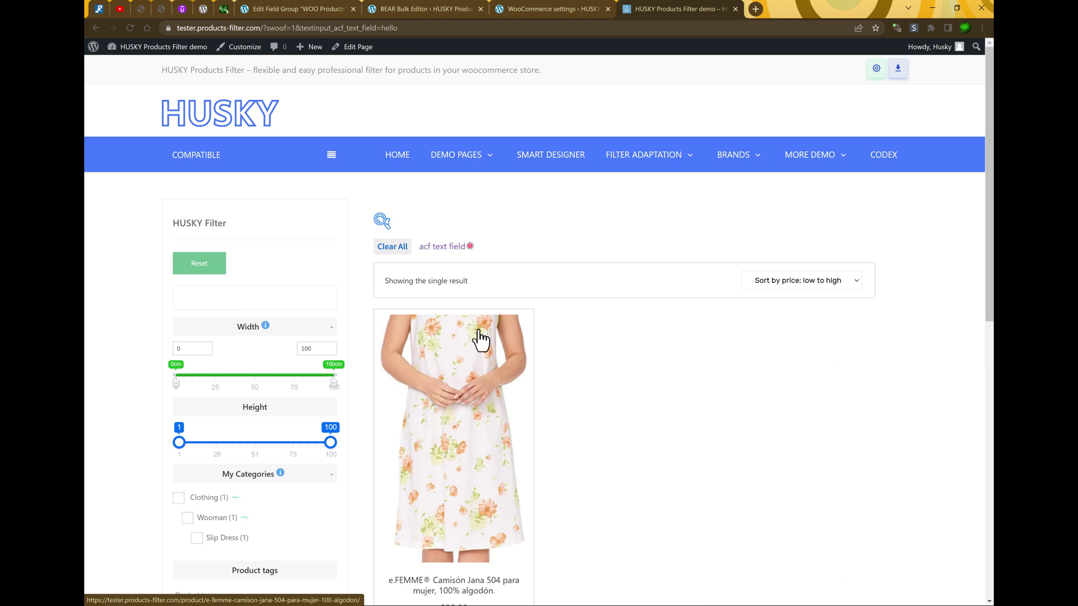
Reset the filters and search the acf text field for 'take', finding the COOFANDY linen shirt
left_click(392, 6)
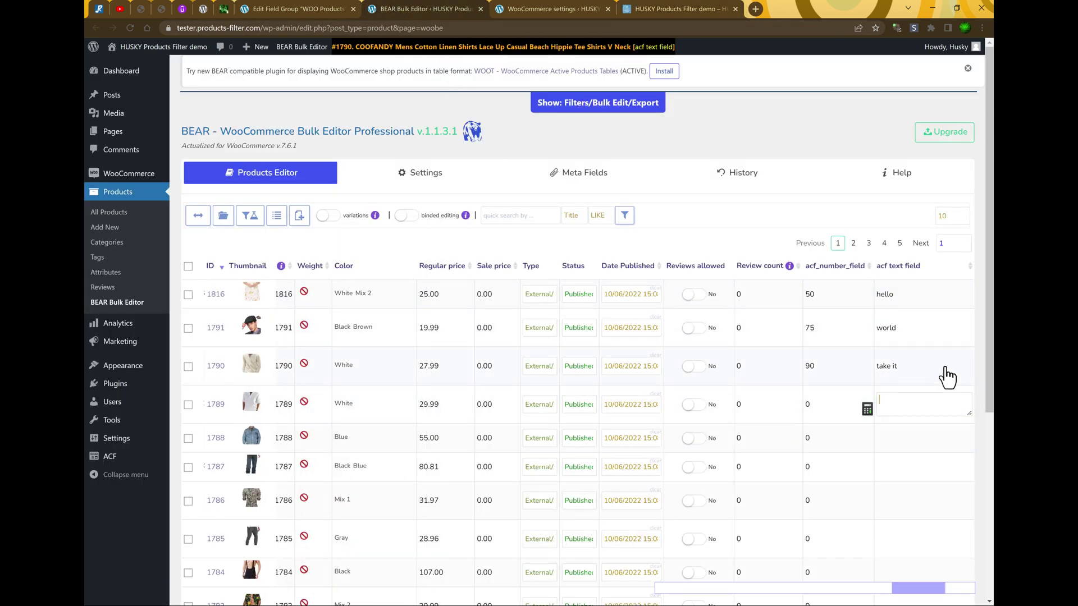
left_click(681, 8)
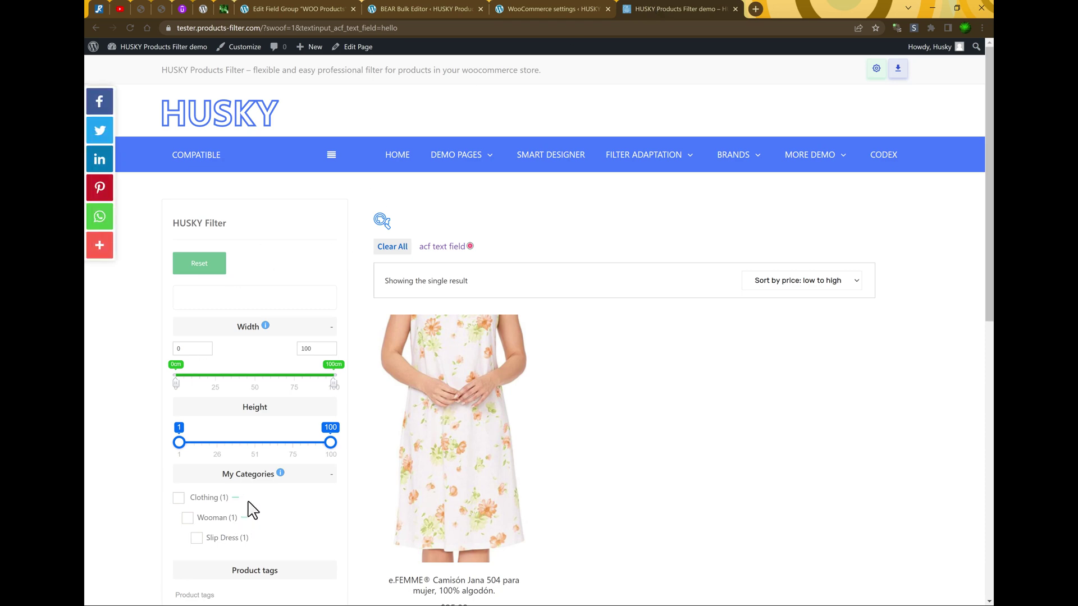
scroll(256, 494, "down", 10)
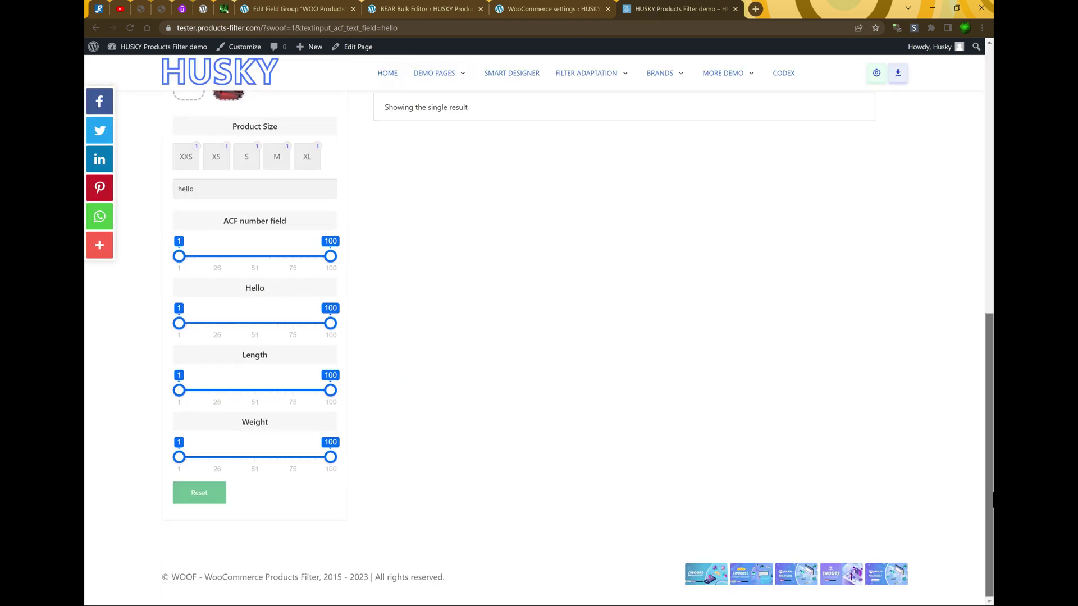
left_click(192, 503)
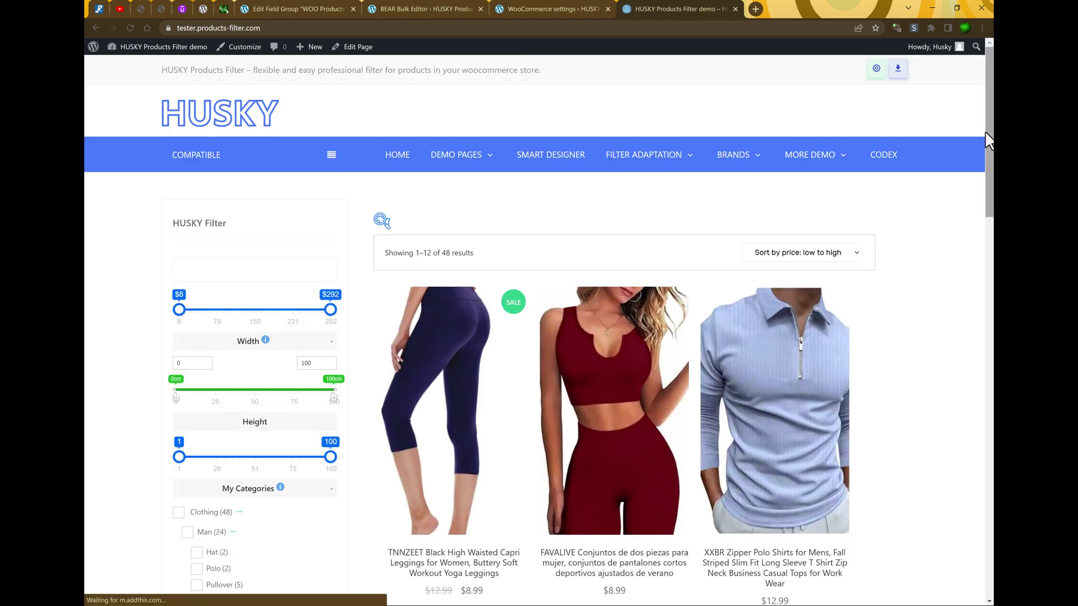
scroll(236, 292, "down", 10)
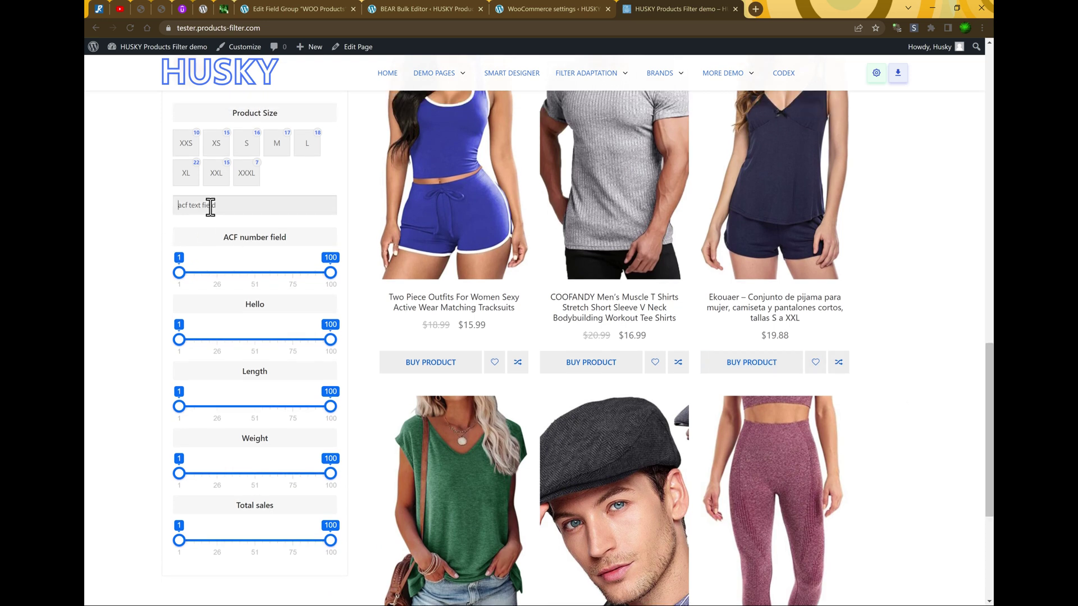
left_click(211, 207)
type("take")
key("Return")
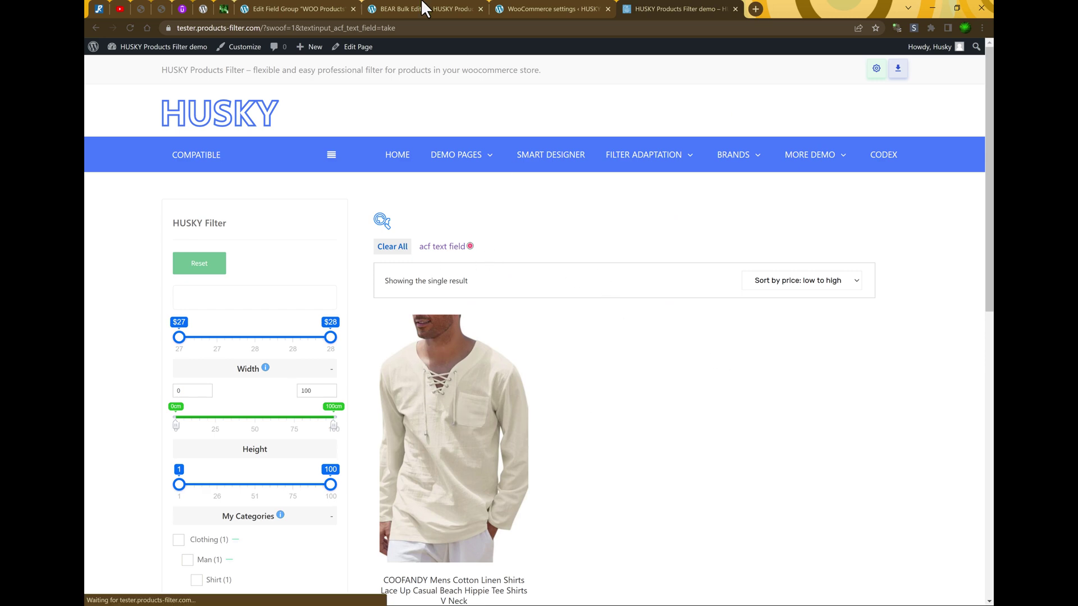
left_click(375, 8)
Change the acf text field's Text search conditional from LIKE to EXACT and save the settings
left_click(528, 8)
scroll(561, 399, "down", 12)
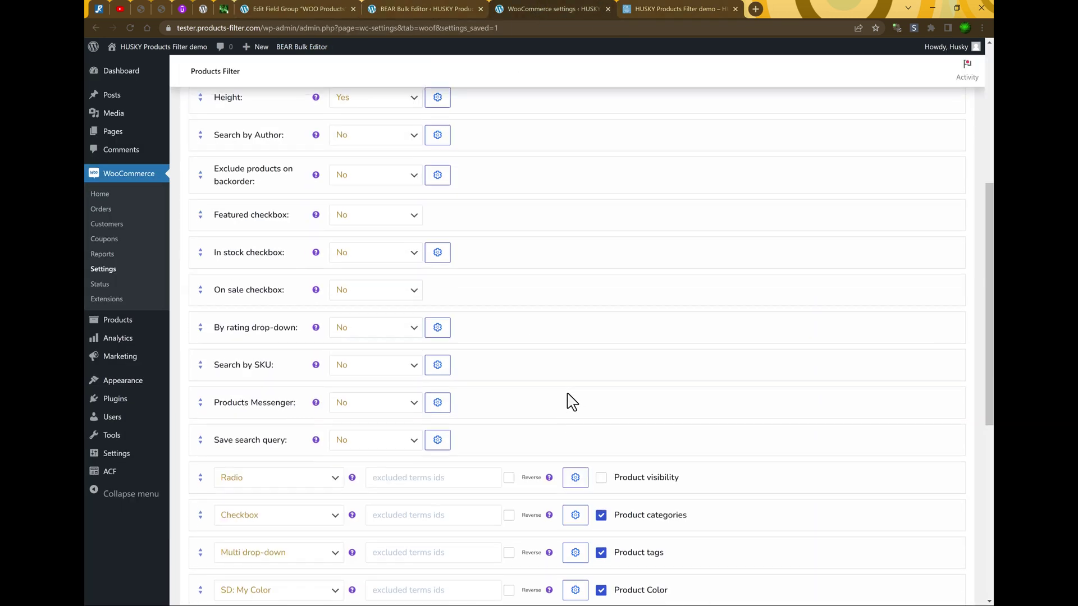
left_click(437, 264)
left_click(210, 117)
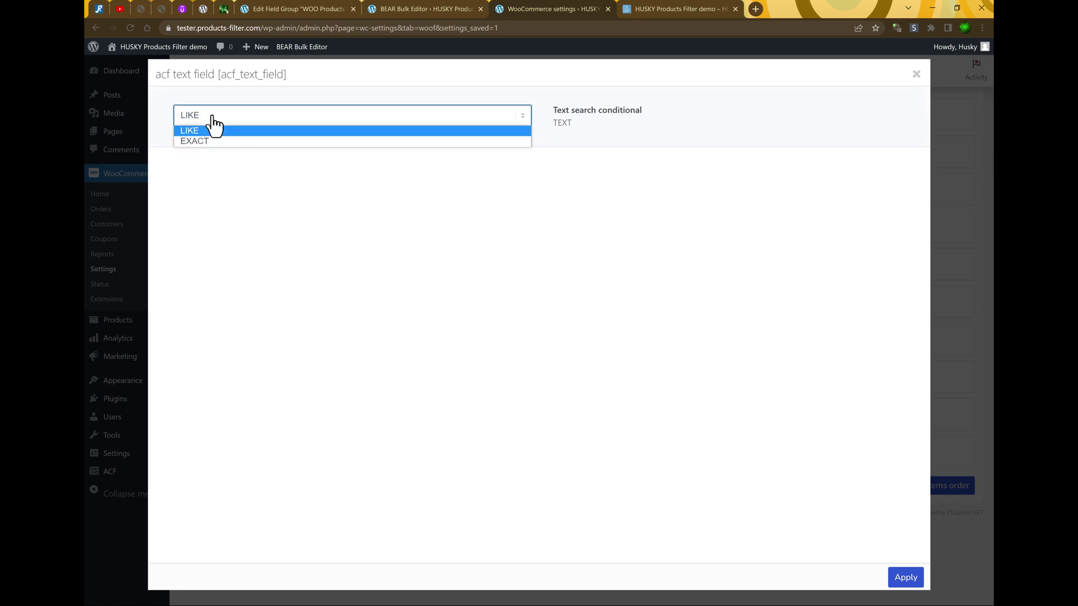
left_click(211, 141)
left_click(906, 577)
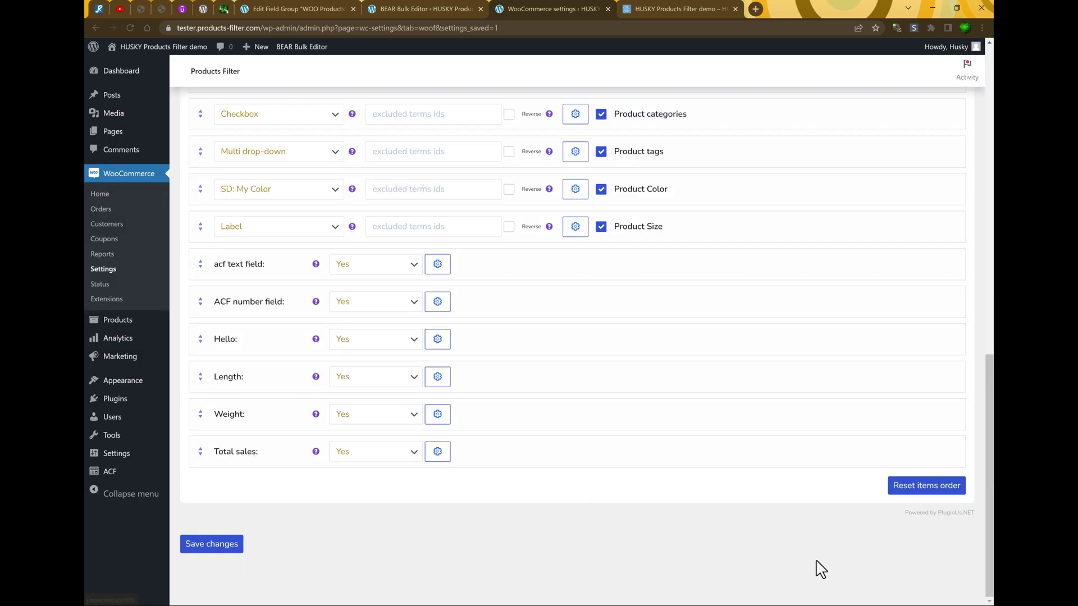
left_click(208, 546)
left_click(649, 15)
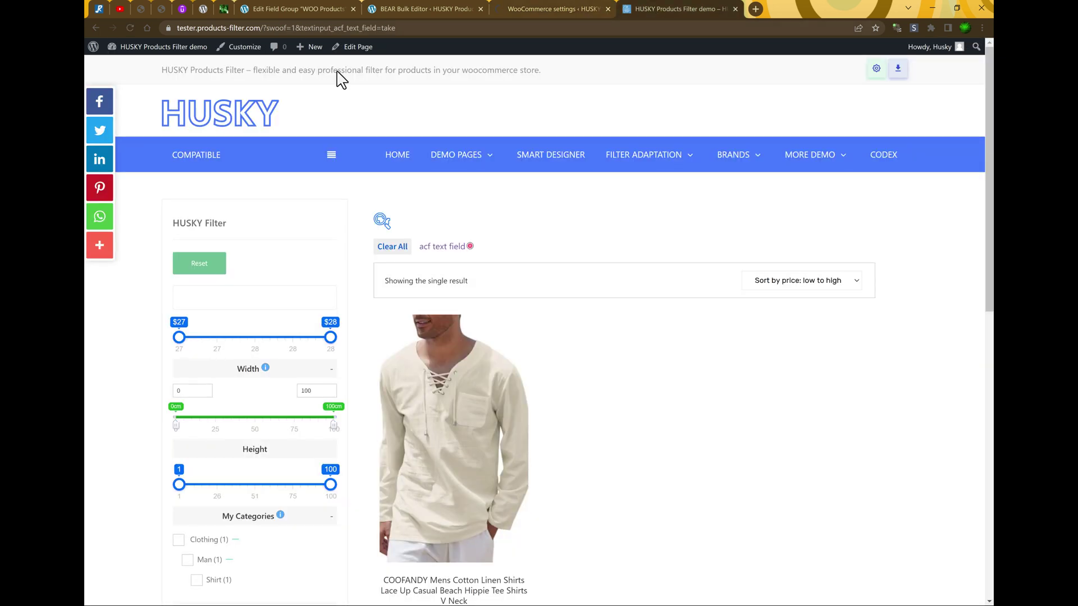
With EXACT matching, search 'take' (no products), then 'take it' (one product)
left_click(205, 118)
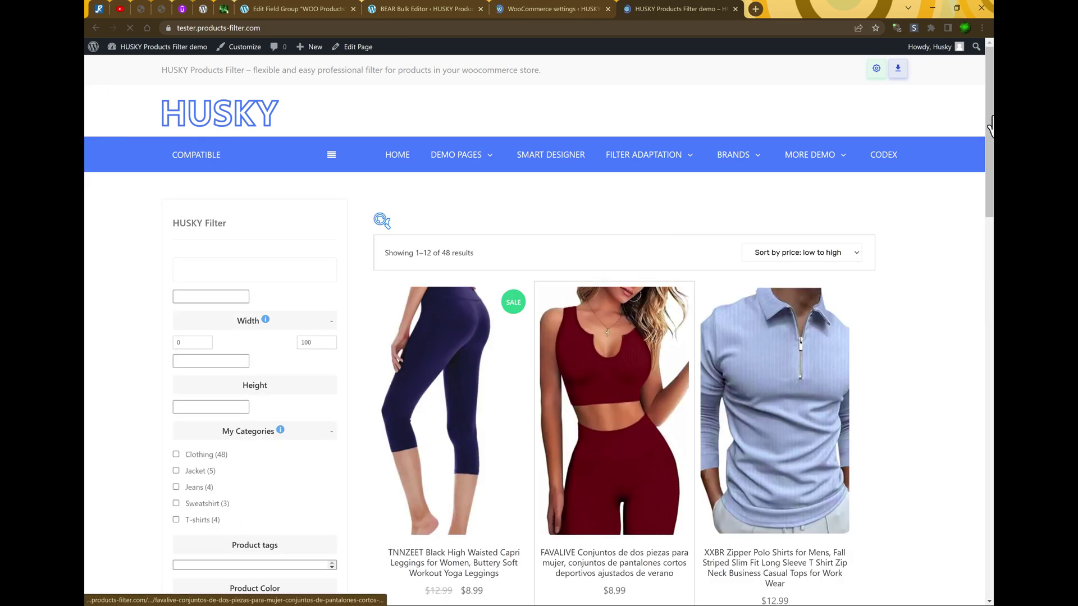
scroll(299, 433, "down", 10)
scroll(582, 345, "down", 1)
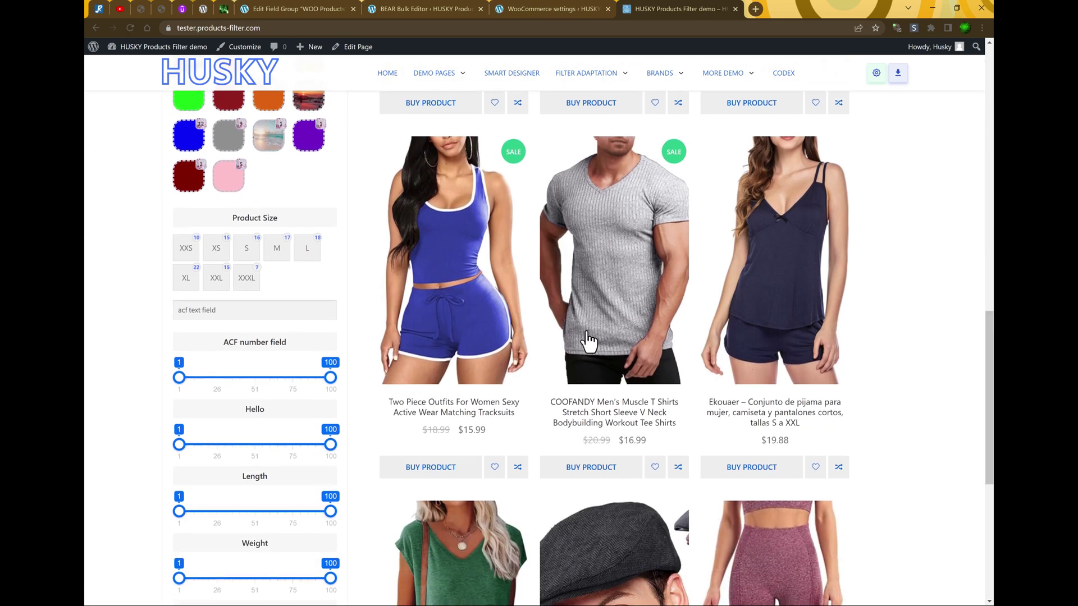
left_click(230, 311)
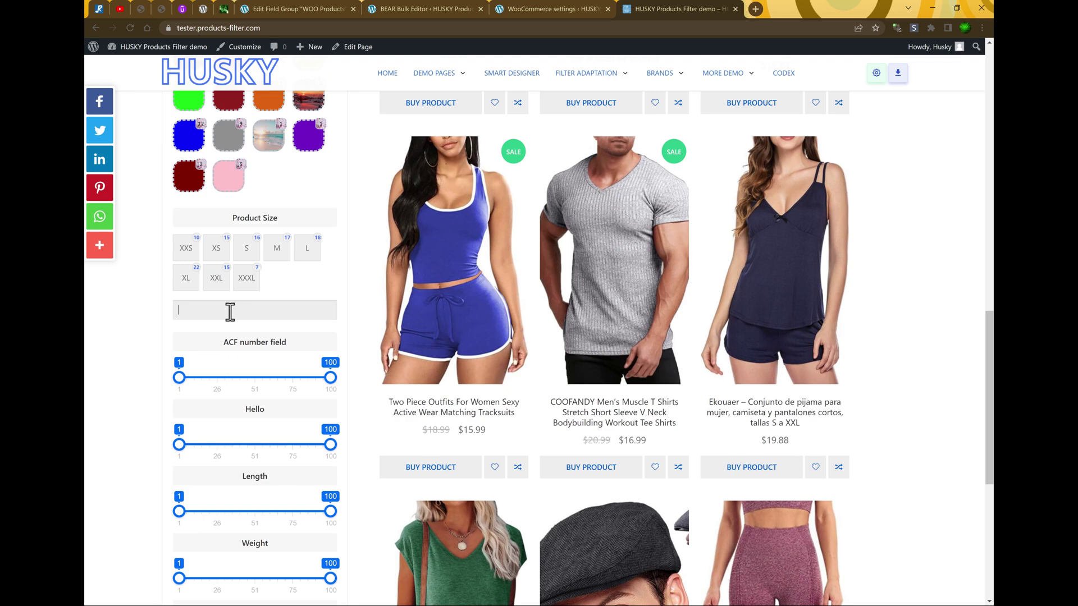
key("Return")
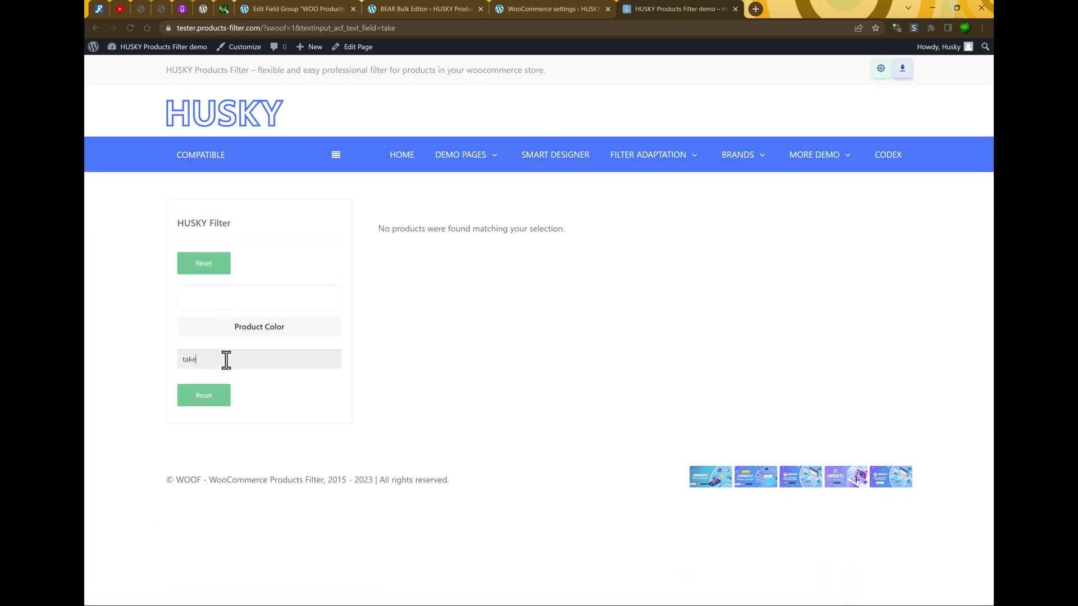
type("it")
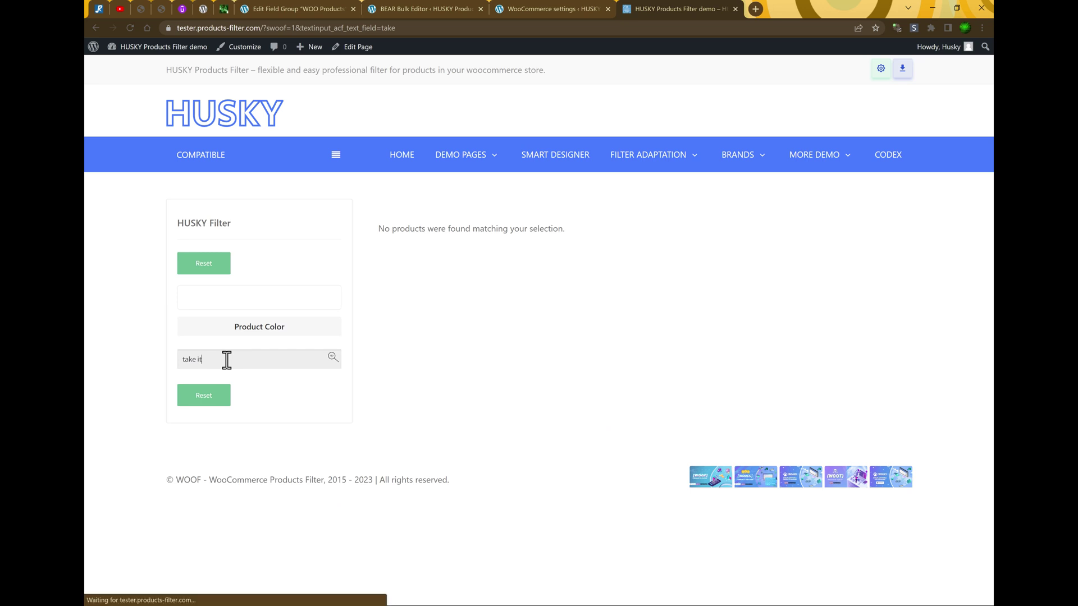
key("Return")
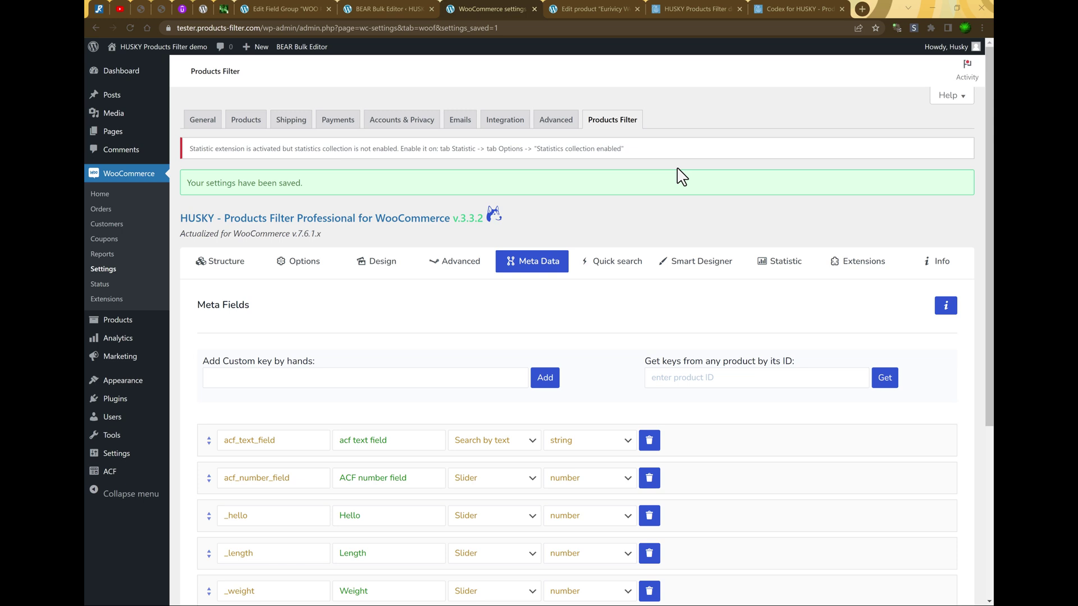
Show the HUSKY Codex page listing 14 shortcodes, from [woof] to [woof_text_filter]
left_click(777, 3)
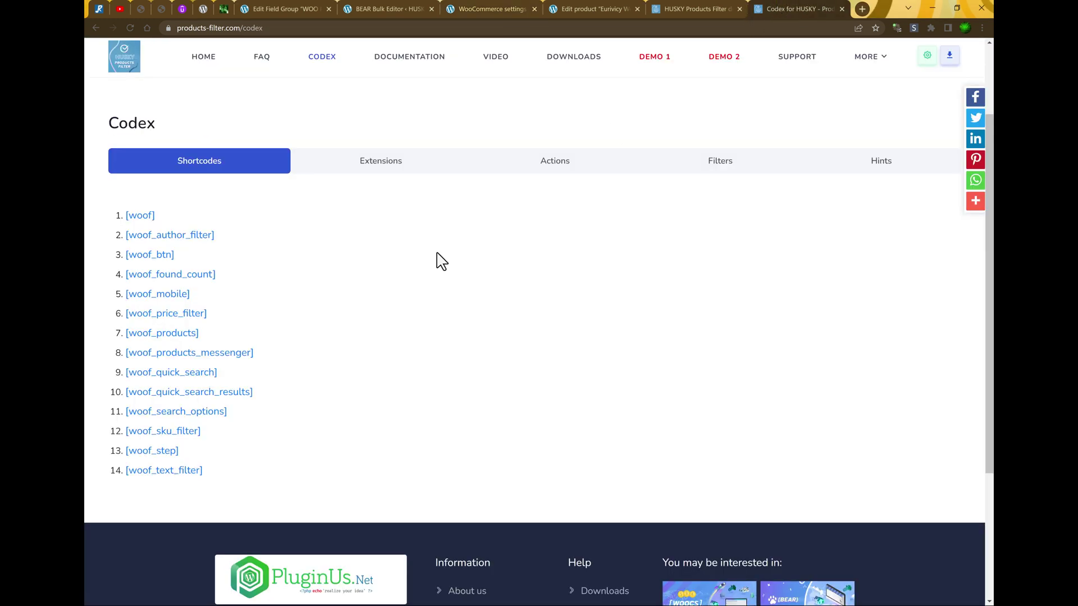